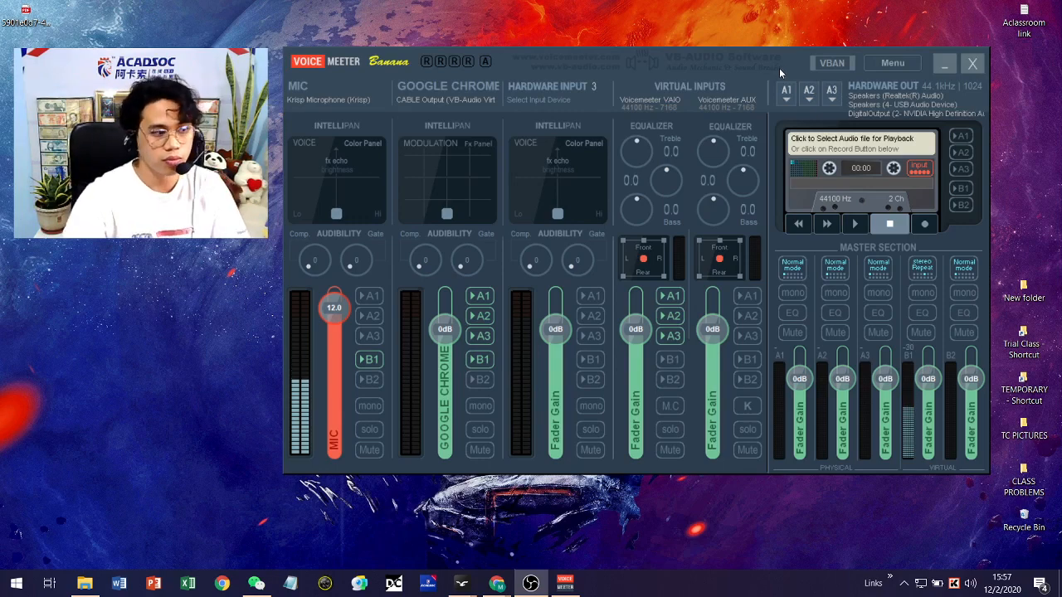
- Minimize the mixer window, switch to Chrome and look over the YouTube tutorial on streaming music through a mic, including its description links
{"action": "left_click", "coordinate": [943, 64]}
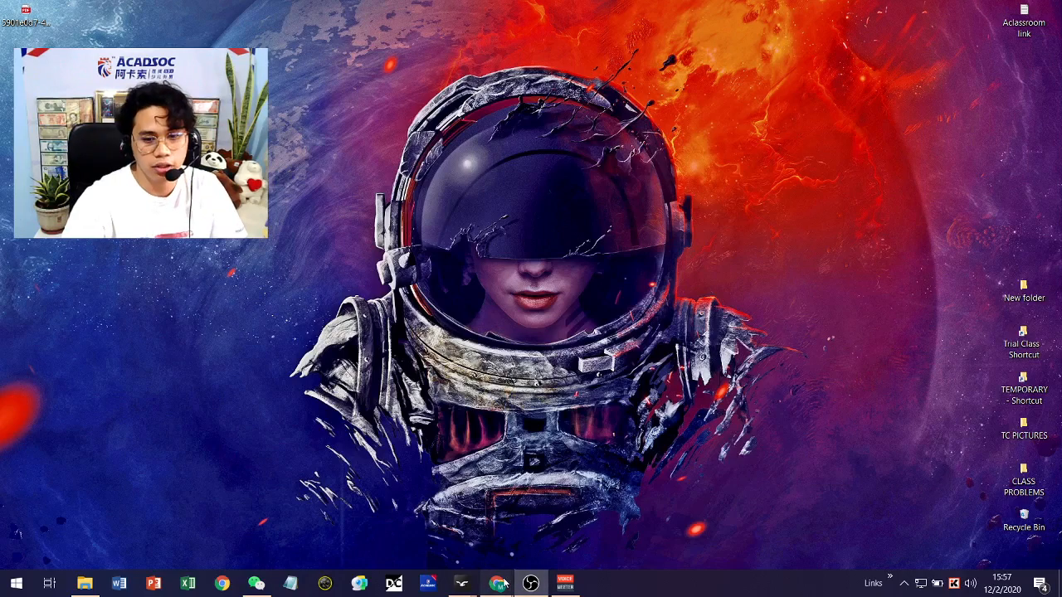
{"action": "mouse_move", "coordinate": [504, 583]}
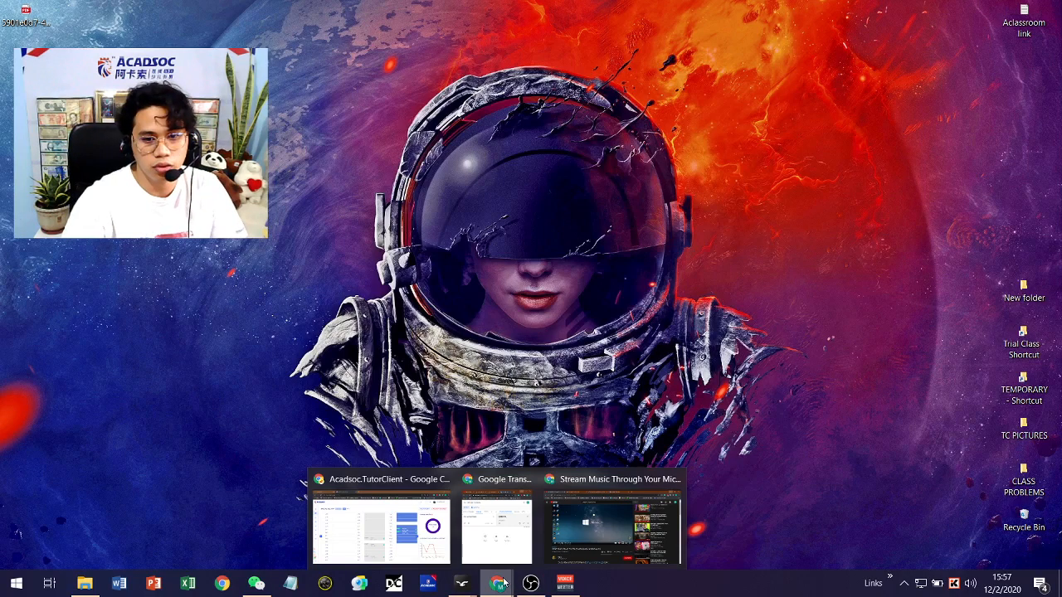
{"action": "left_click", "coordinate": [558, 535]}
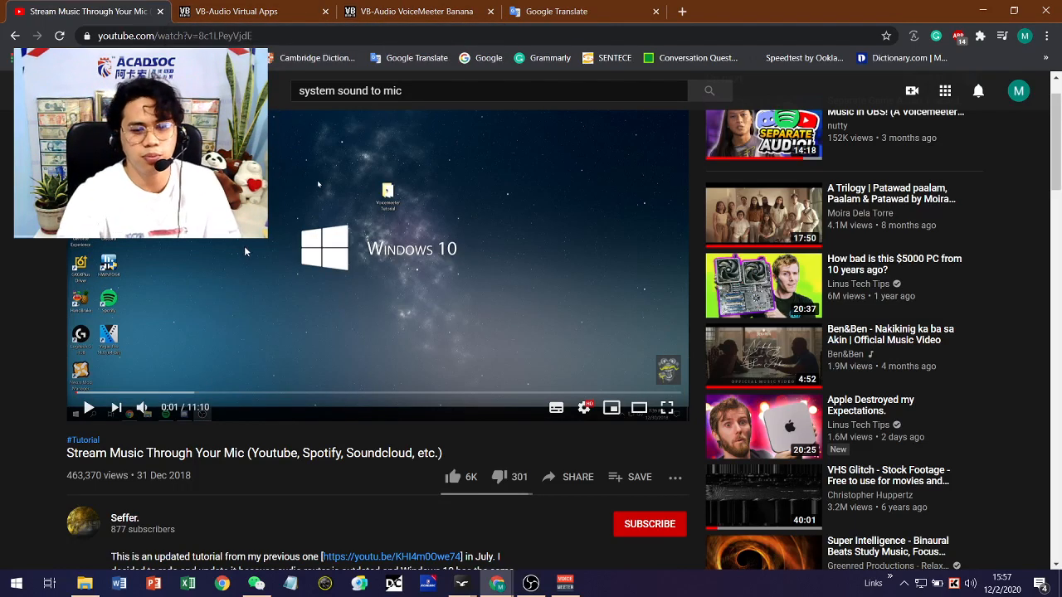
{"action": "scroll", "coordinate": [246, 252], "scroll_direction": "up", "scroll_amount": 1}
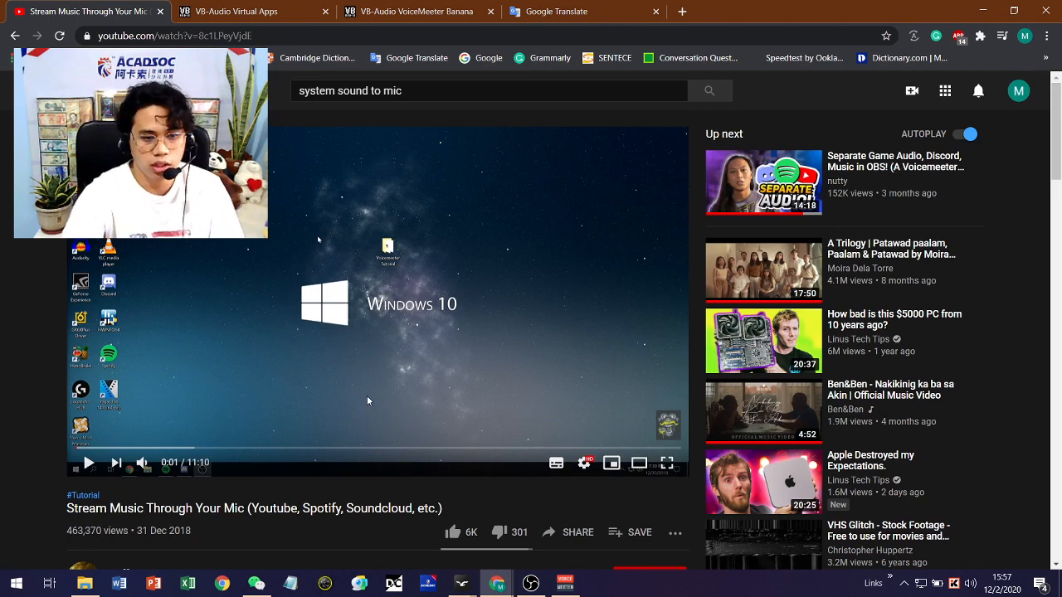
{"action": "scroll", "coordinate": [354, 395], "scroll_direction": "down", "scroll_amount": 3}
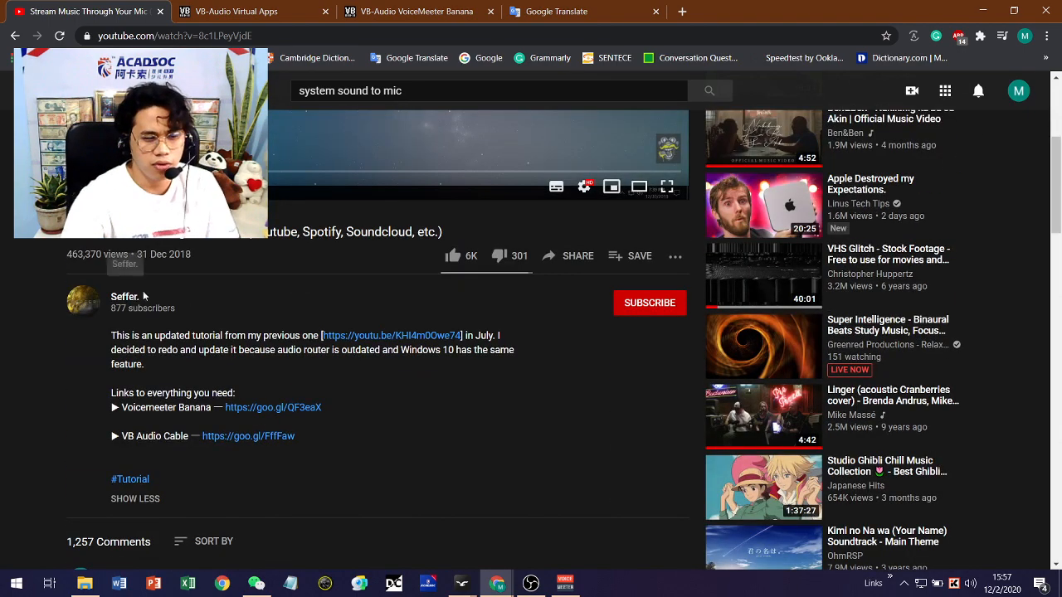
{"action": "scroll", "coordinate": [330, 275], "scroll_direction": "up", "scroll_amount": 3}
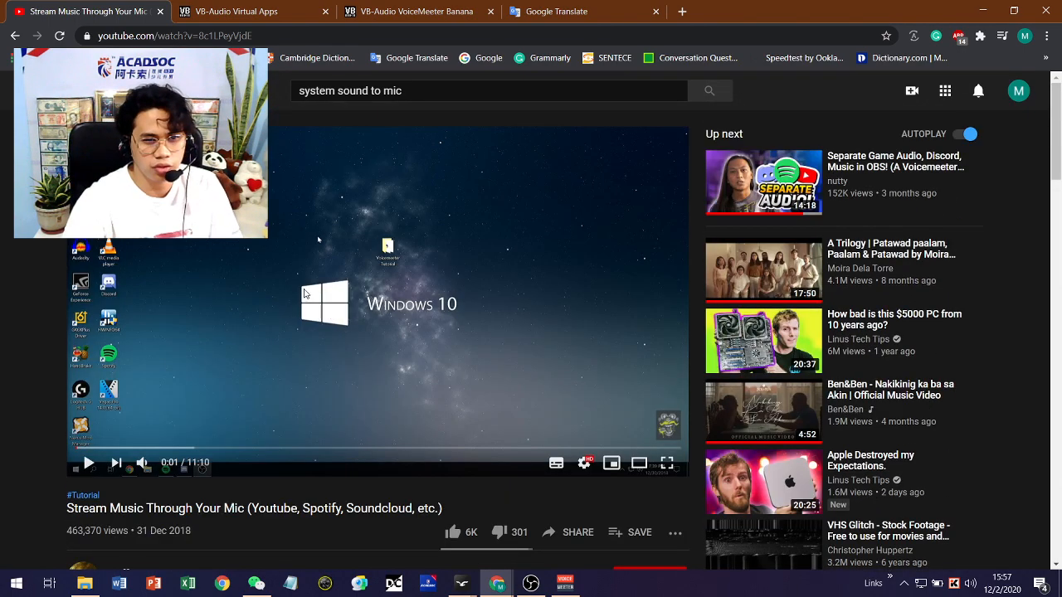
{"action": "left_click", "coordinate": [252, 35]}
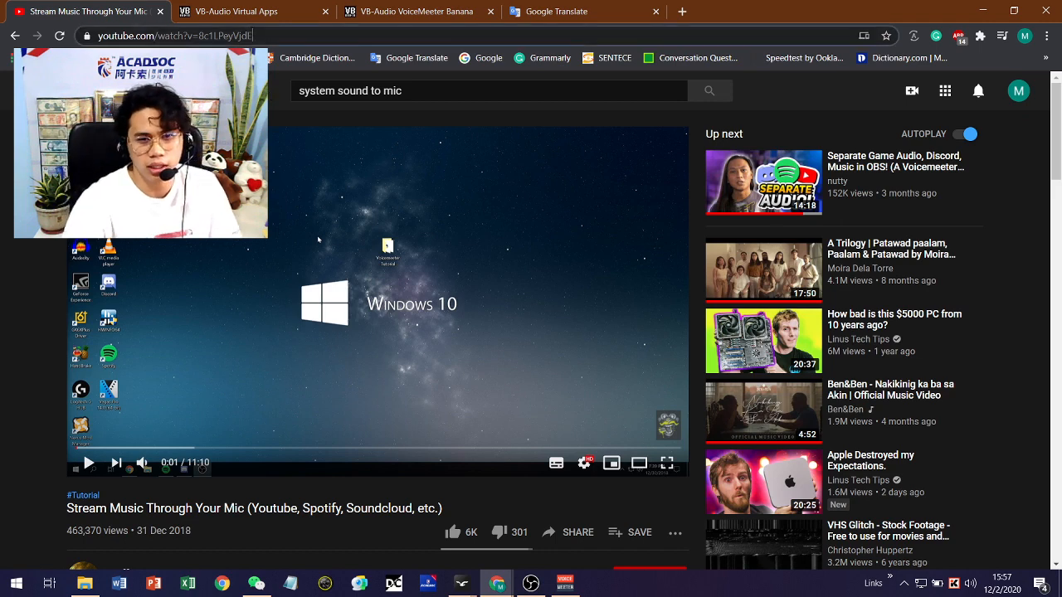
{"action": "key", "text": "Escape"}
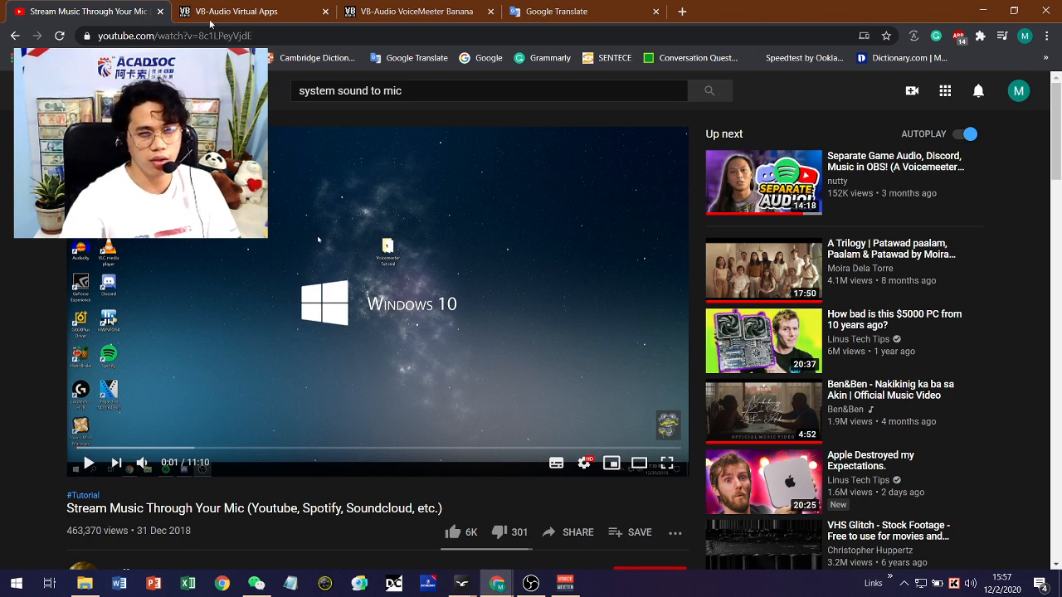
- In Google Translate, shrink the browser window, dictate "blah blah blah" in English and play the Chinese (Simplified) translation aloud
{"action": "left_click", "coordinate": [531, 12]}
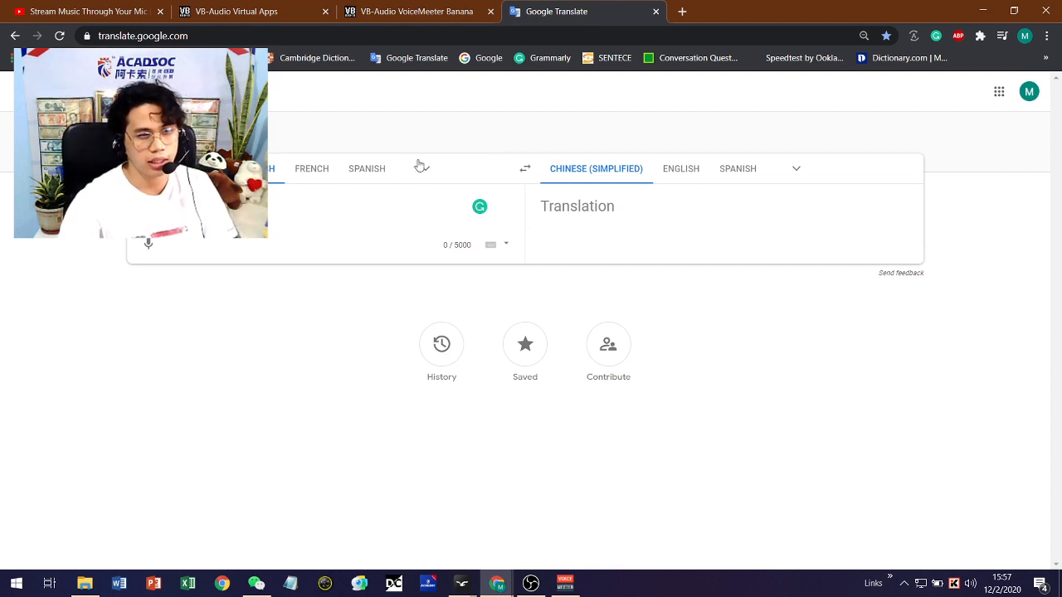
{"action": "left_click", "coordinate": [1027, 11]}
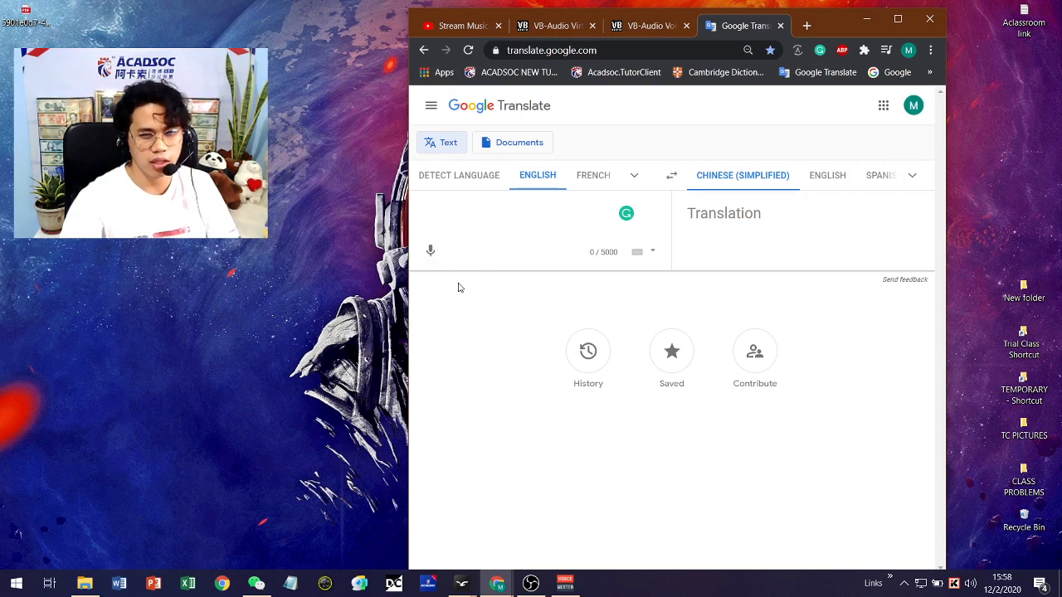
{"action": "left_click", "coordinate": [430, 252]}
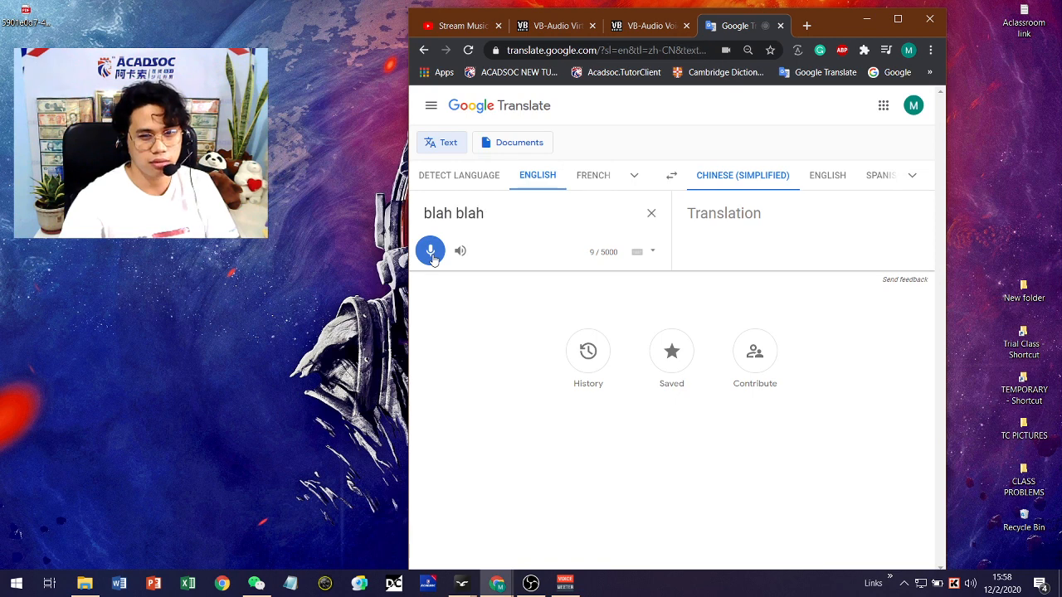
{"action": "left_click", "coordinate": [432, 256]}
{"action": "left_click", "coordinate": [692, 267]}
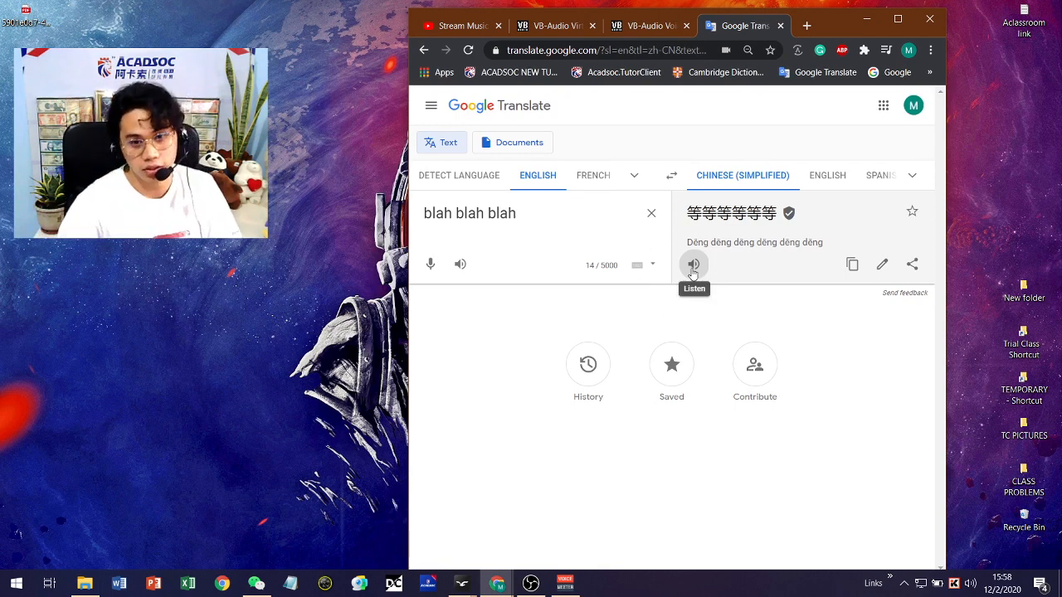
- Check the available target languages without choosing another one, and clear the source text
{"action": "left_click", "coordinate": [913, 177]}
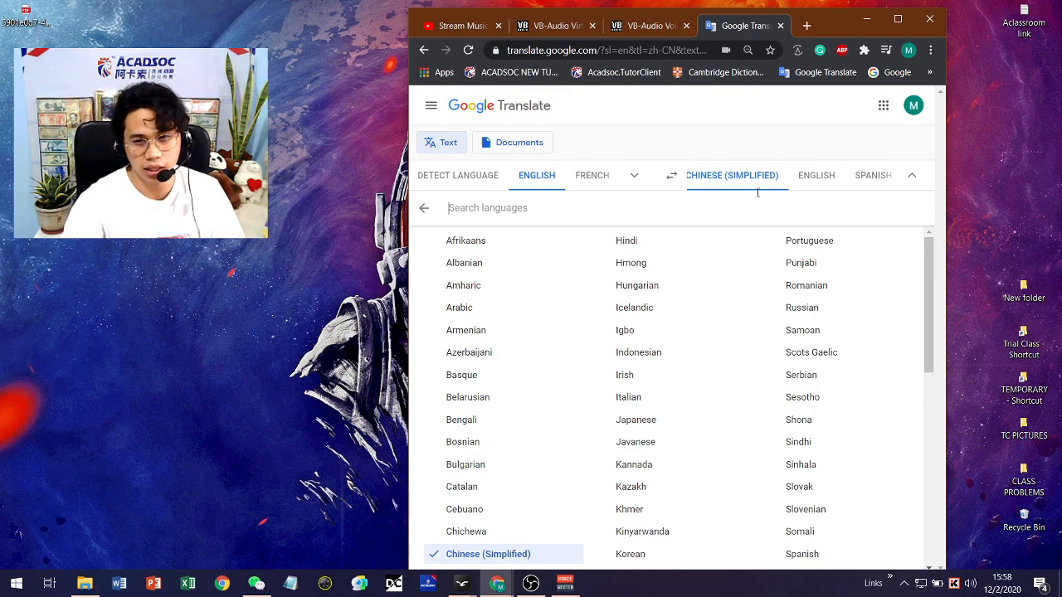
{"action": "left_click", "coordinate": [835, 147]}
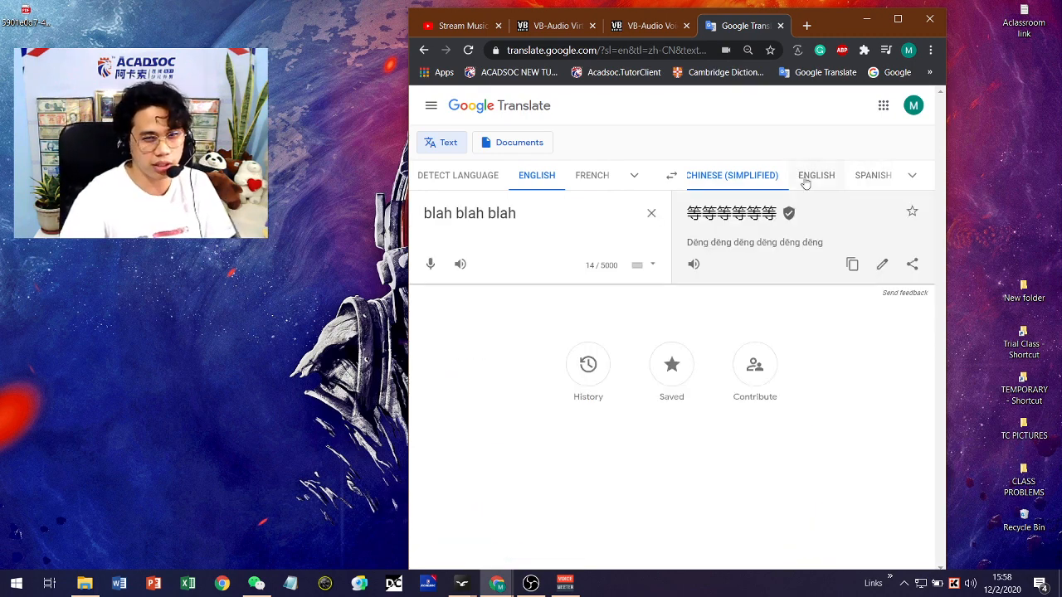
{"action": "left_click_drag", "start_coordinate": [757, 217], "coordinate": [616, 386]}
{"action": "left_click", "coordinate": [584, 335]}
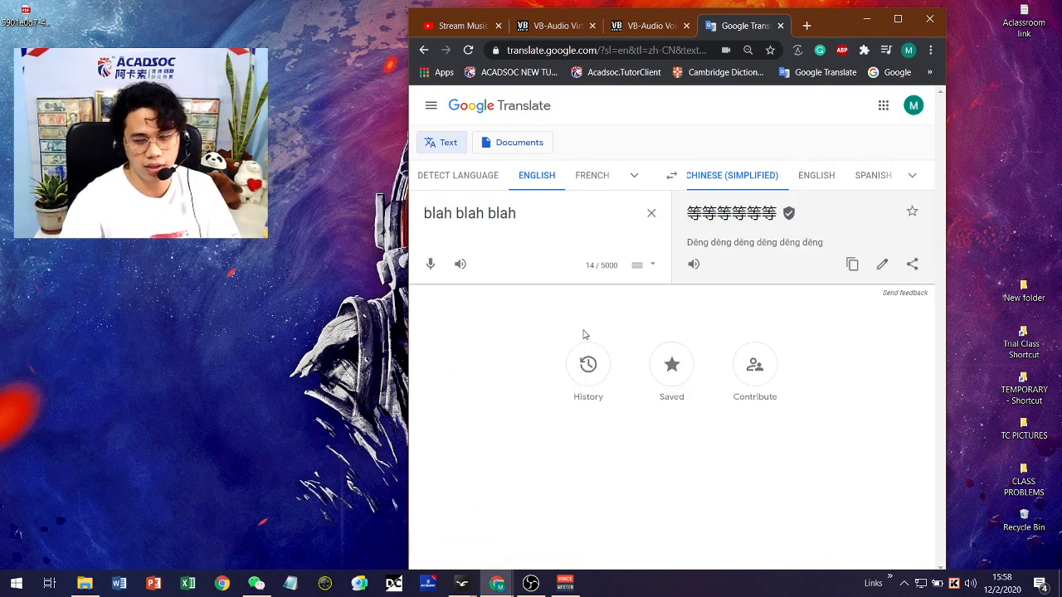
{"action": "left_click", "coordinate": [651, 213]}
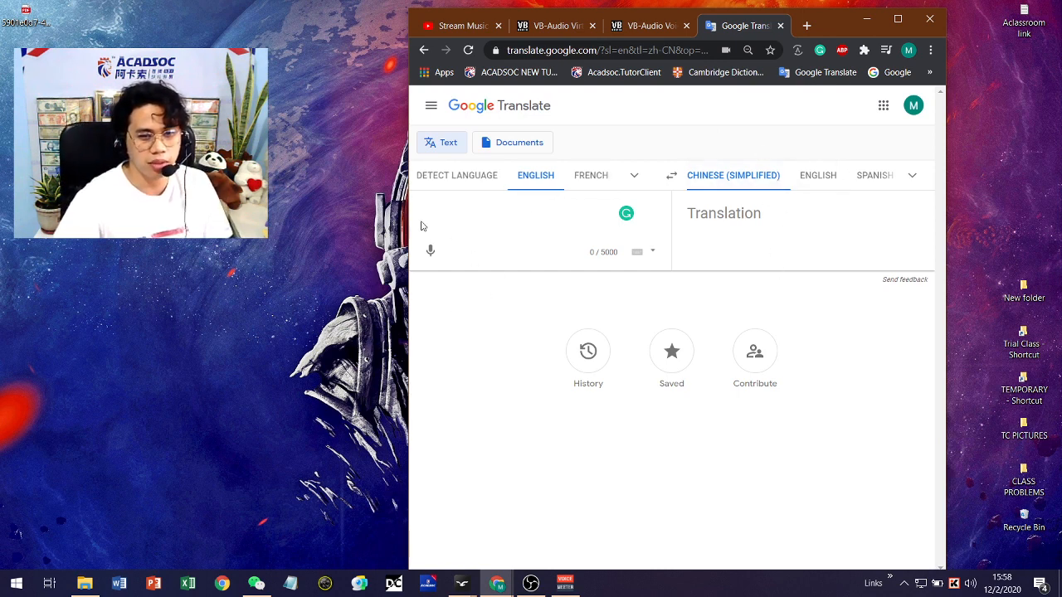
- Examine the VB-Audio pages for the VB-CABLE Virtual Audio Device and Voicemeeter Banana, returning to the VB-CABLE page
{"action": "left_click", "coordinate": [532, 28]}
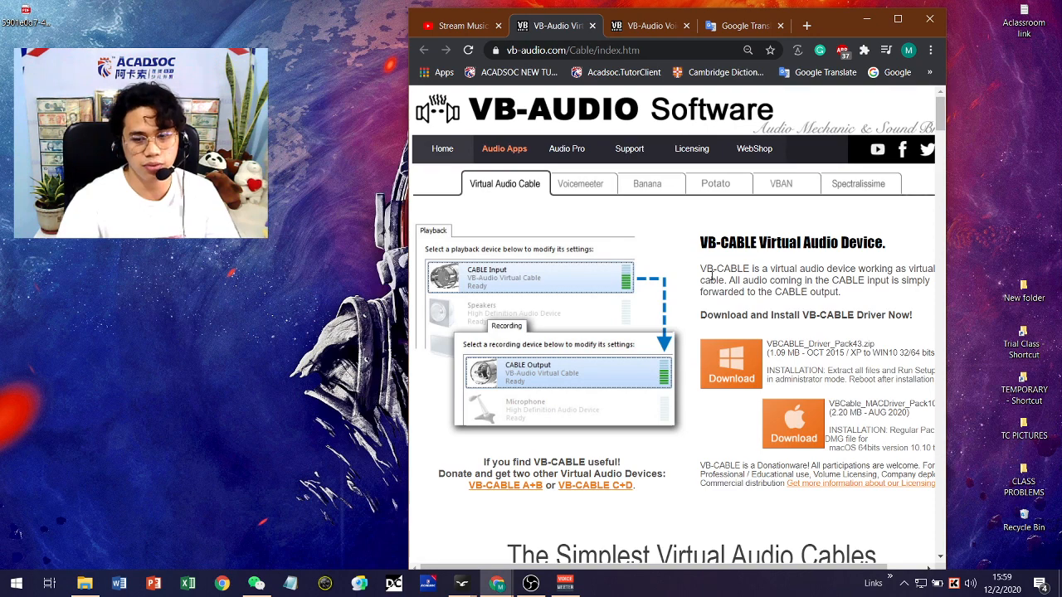
{"action": "left_click", "coordinate": [643, 26]}
{"action": "scroll", "coordinate": [606, 295], "scroll_direction": "down", "scroll_amount": 3}
{"action": "scroll", "coordinate": [614, 298], "scroll_direction": "up", "scroll_amount": 2}
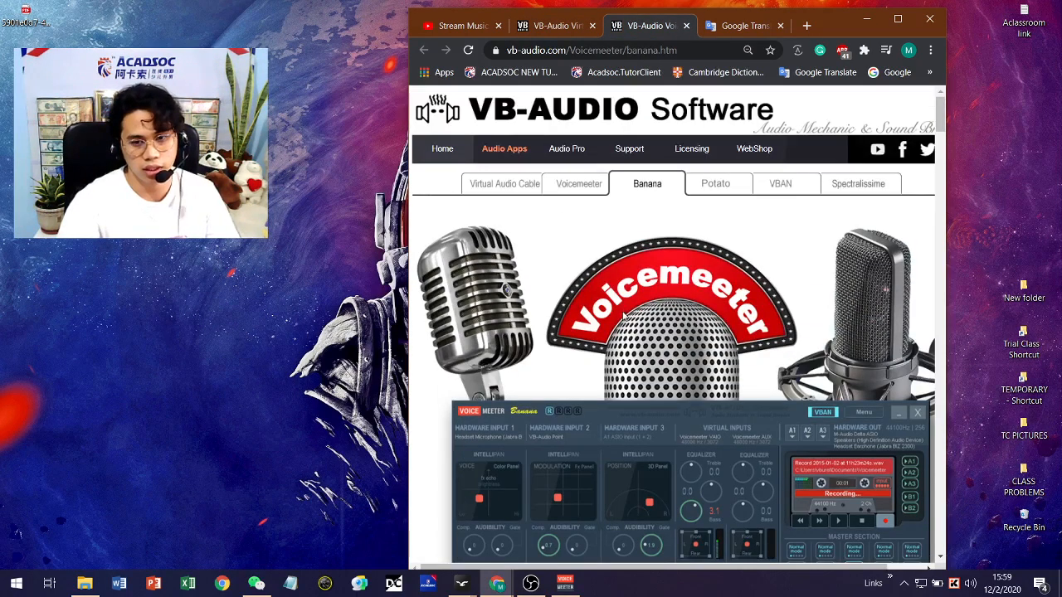
{"action": "scroll", "coordinate": [622, 315], "scroll_direction": "down", "scroll_amount": 4}
{"action": "scroll", "coordinate": [628, 326], "scroll_direction": "up", "scroll_amount": 2}
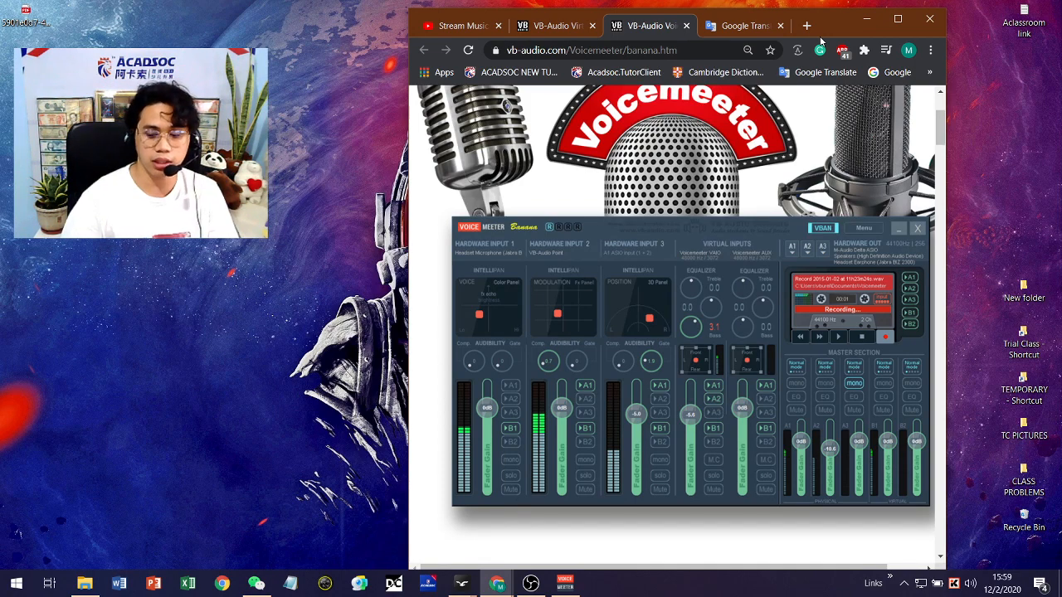
{"action": "key", "text": "alt+Tab"}
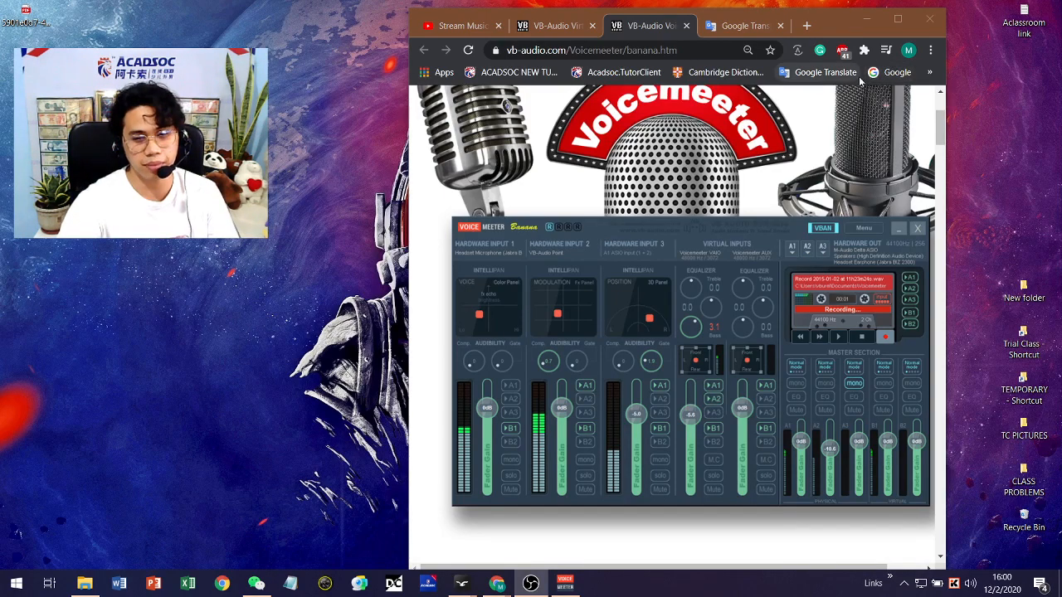
{"action": "left_click", "coordinate": [589, 36]}
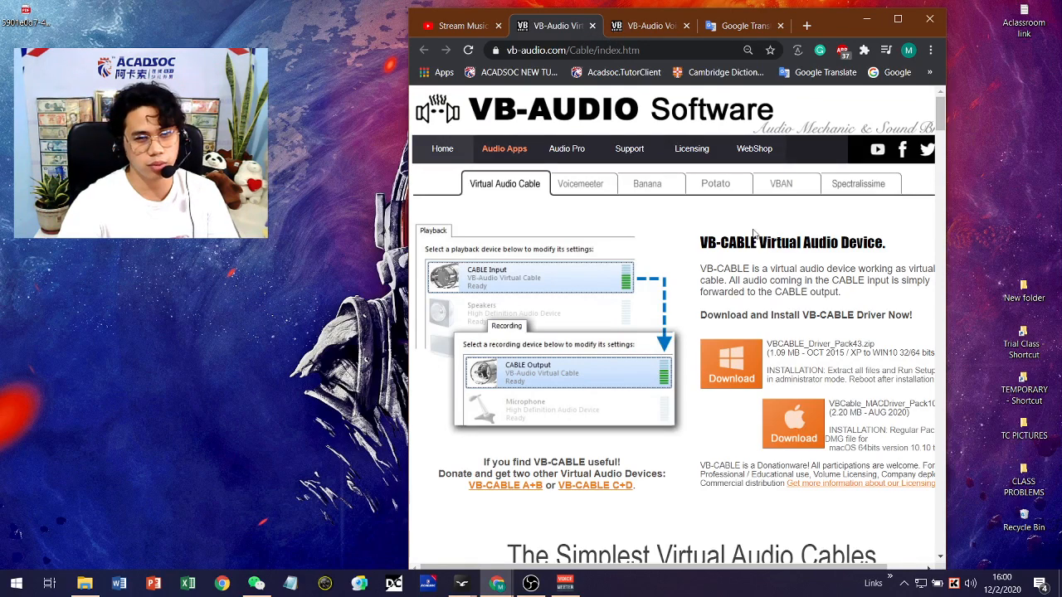
- Minimize the browser, switch to the Blackboard Editor classroom and restore its window to a smaller size
{"action": "left_click", "coordinate": [867, 18]}
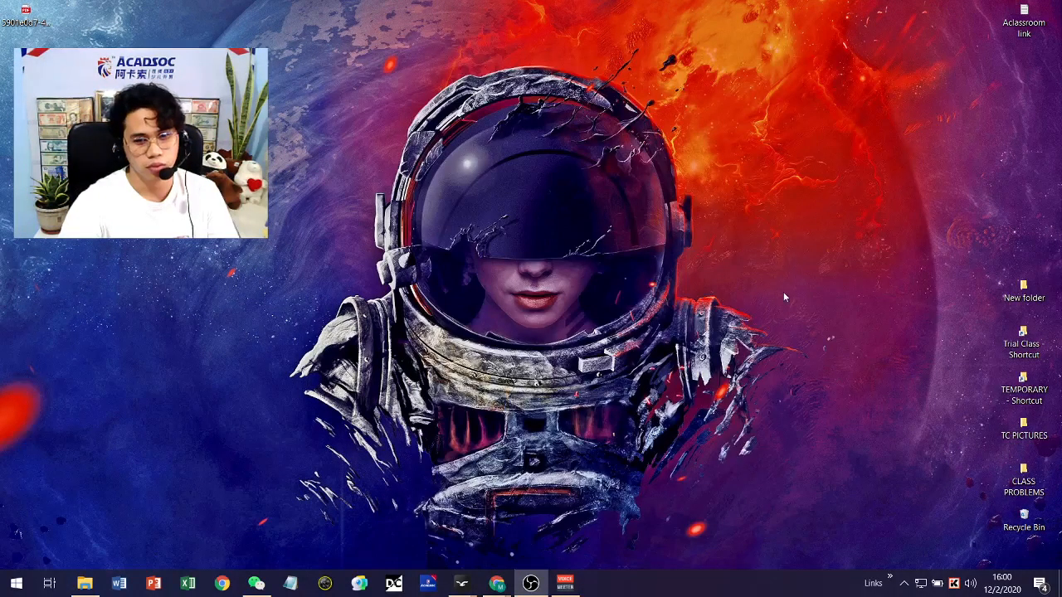
{"action": "mouse_move", "coordinate": [573, 586]}
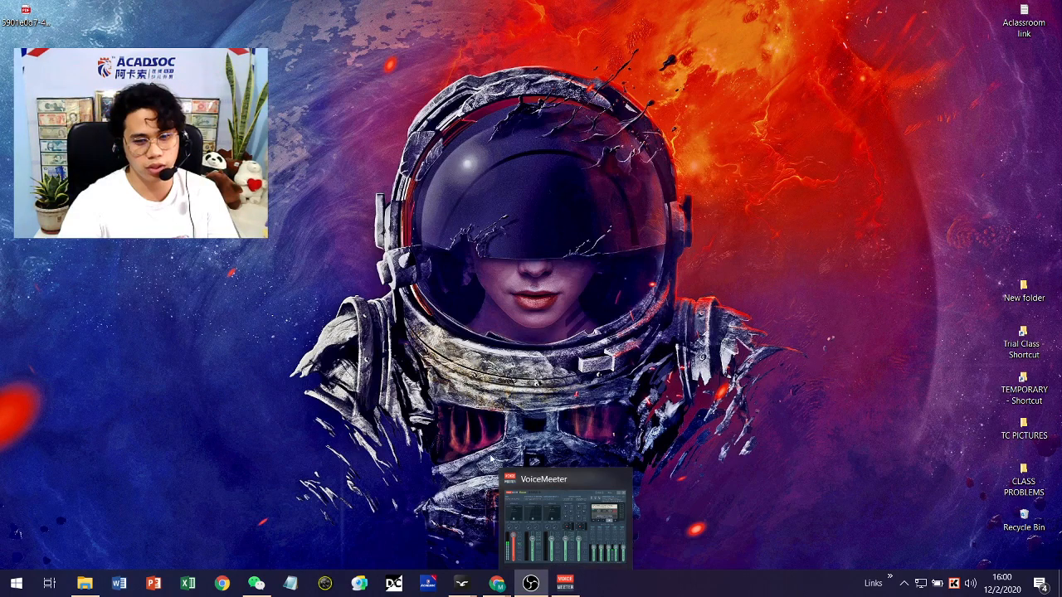
{"action": "mouse_move", "coordinate": [461, 585]}
{"action": "left_click", "coordinate": [494, 554]}
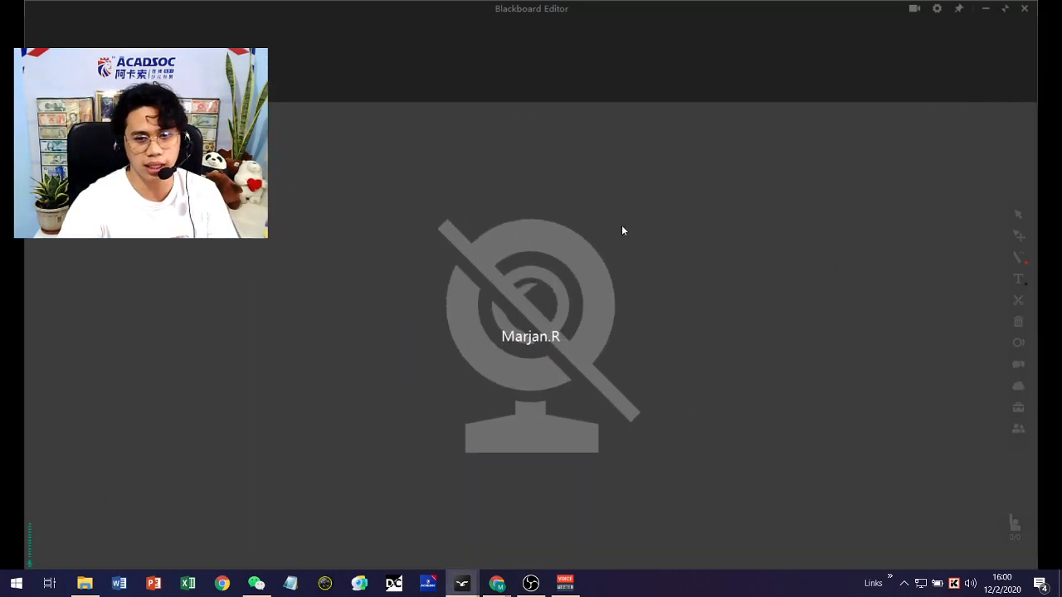
{"action": "left_click", "coordinate": [1005, 8]}
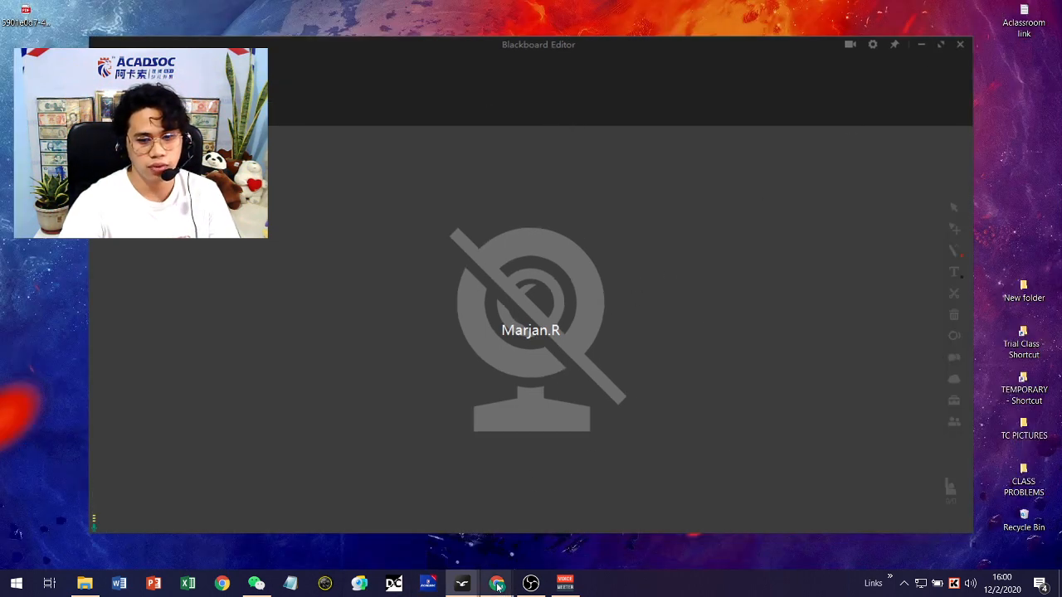
- Switch back to Google Translate in Chrome and position its window over the Blackboard Editor
{"action": "mouse_move", "coordinate": [497, 585]}
{"action": "left_click", "coordinate": [611, 523]}
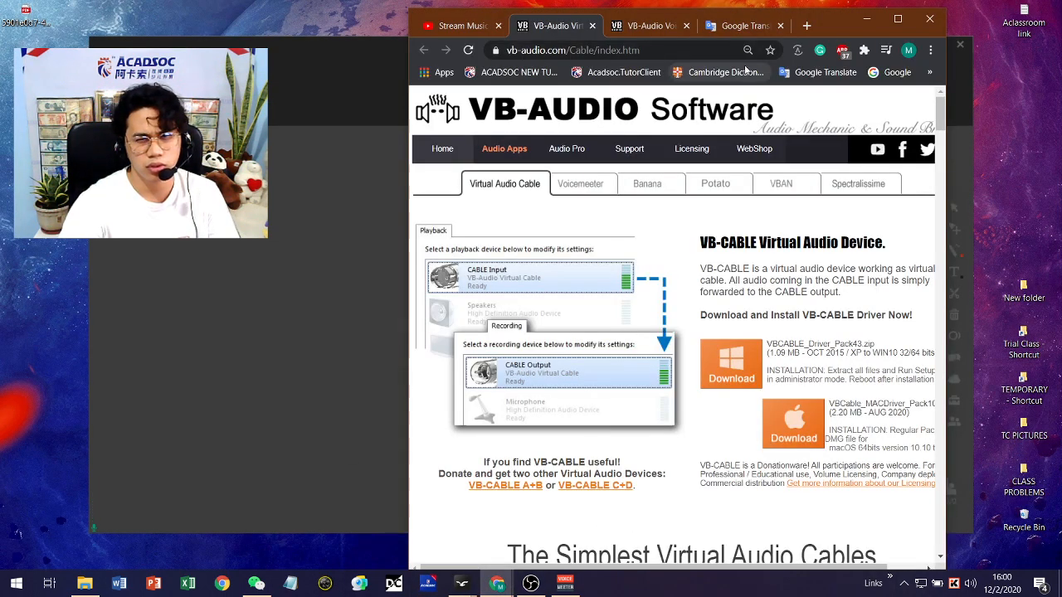
{"action": "left_click", "coordinate": [742, 29]}
{"action": "left_click_drag", "start_coordinate": [831, 24], "coordinate": [838, 22]}
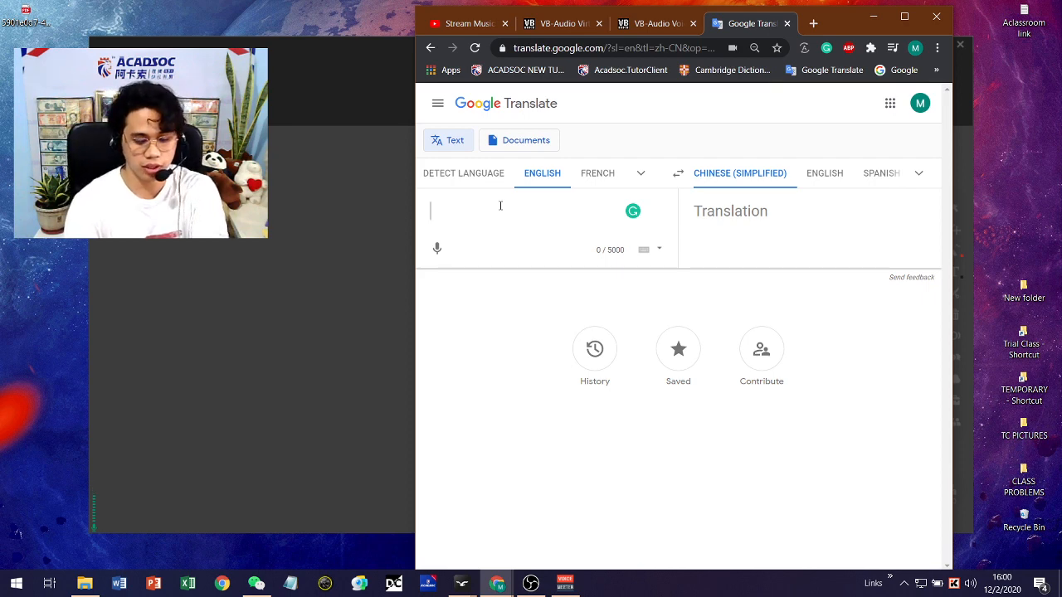
- Enter "Cat" as the English source text and play its Chinese (Simplified) translation aloud
{"action": "type", "text": "CAt"}
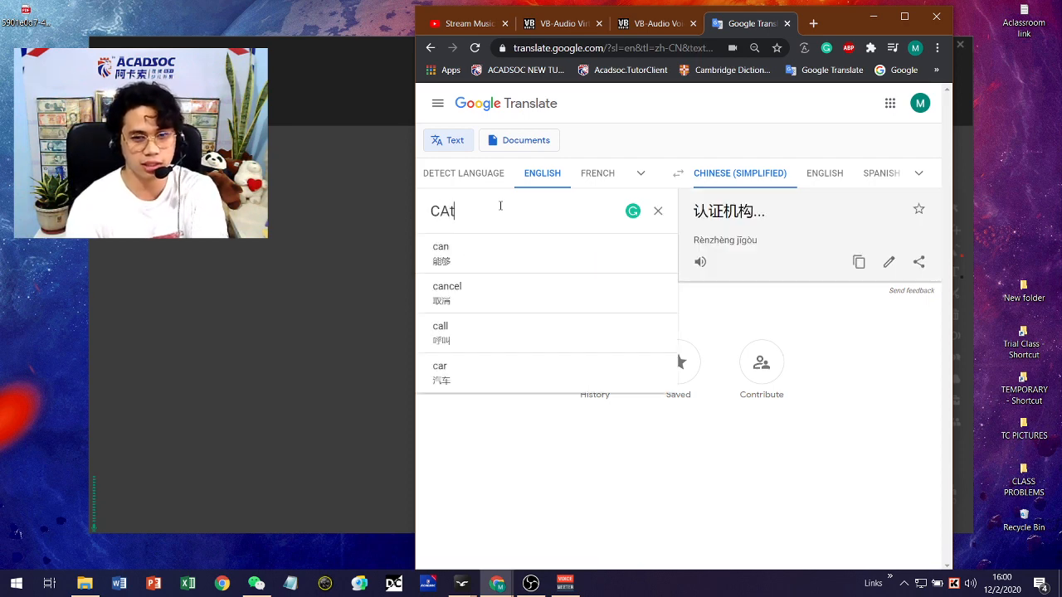
{"action": "key", "text": "BackSpace"}
{"action": "key", "text": "BackSpace"}
{"action": "type", "text": "at"}
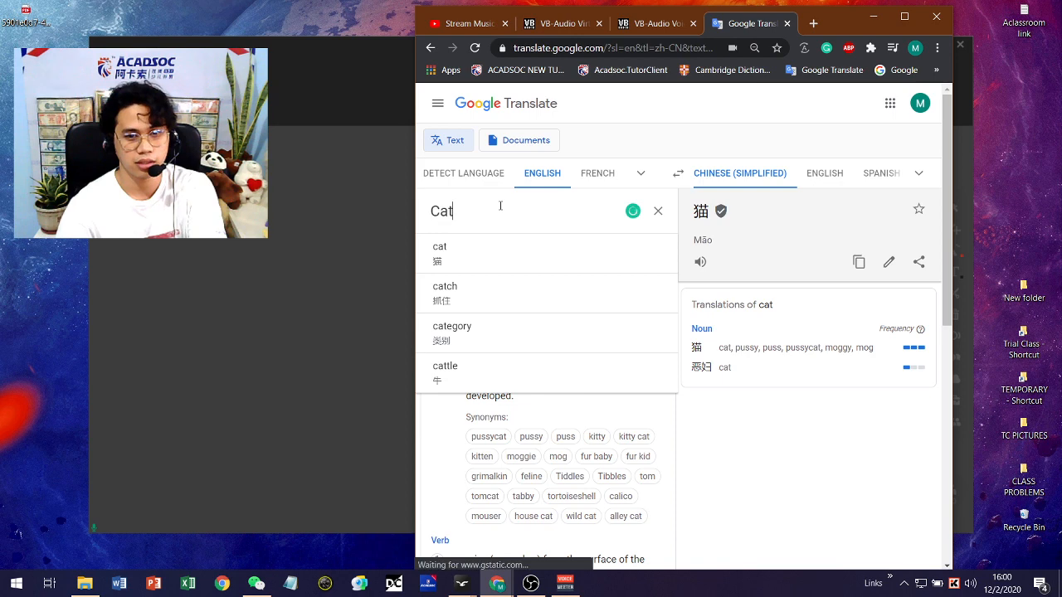
{"action": "left_click", "coordinate": [775, 463]}
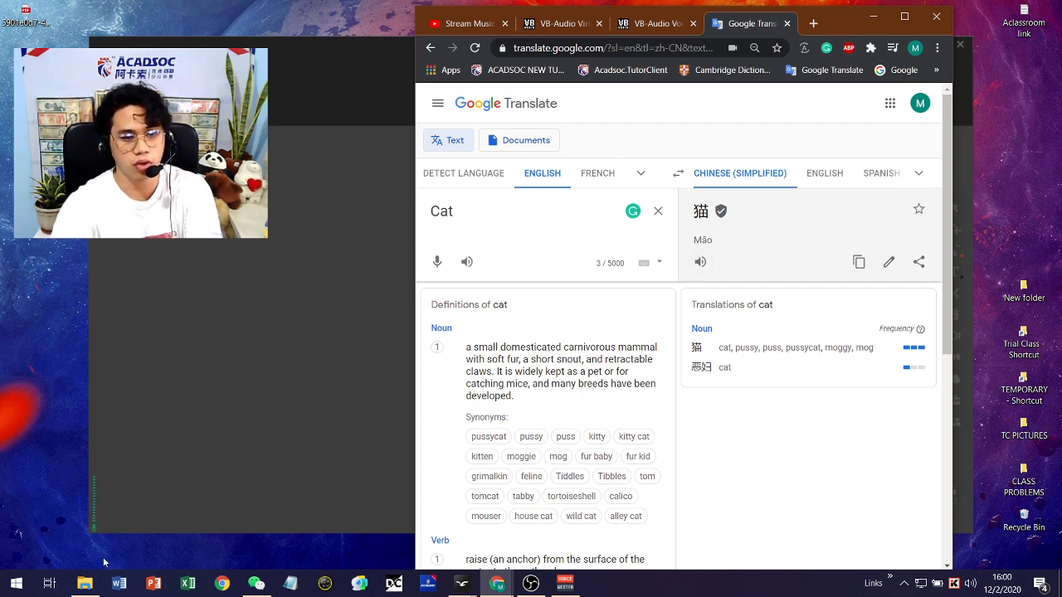
{"action": "left_click", "coordinate": [699, 263]}
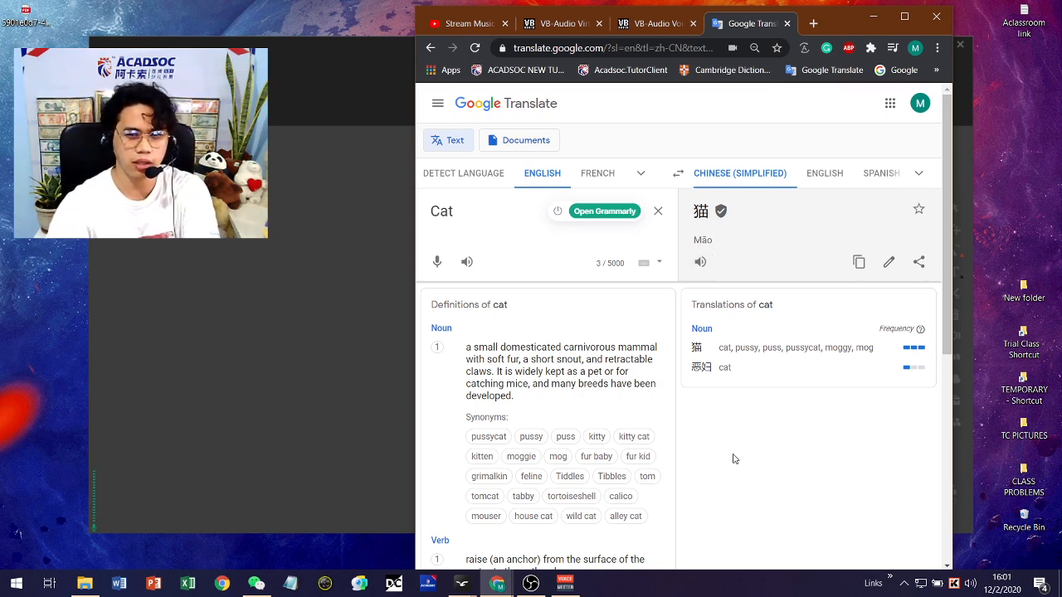
- Replace the source text with "Please read" for translation into Chinese (Simplified)
{"action": "left_click", "coordinate": [457, 229]}
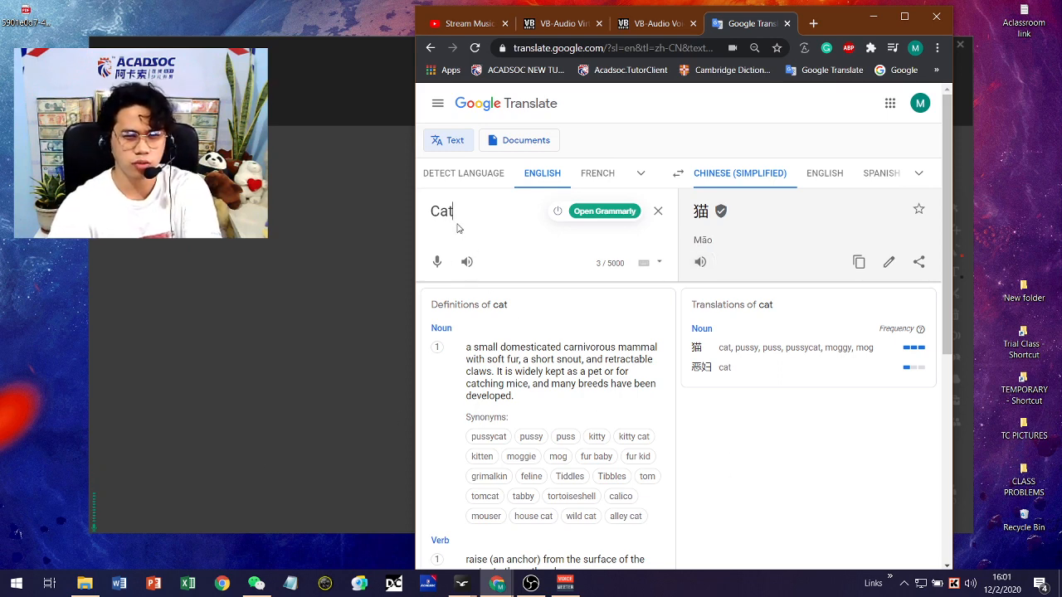
{"action": "key", "text": "BackSpace"}
{"action": "key", "text": "BackSpace"}
{"action": "key", "text": "BackSpace"}
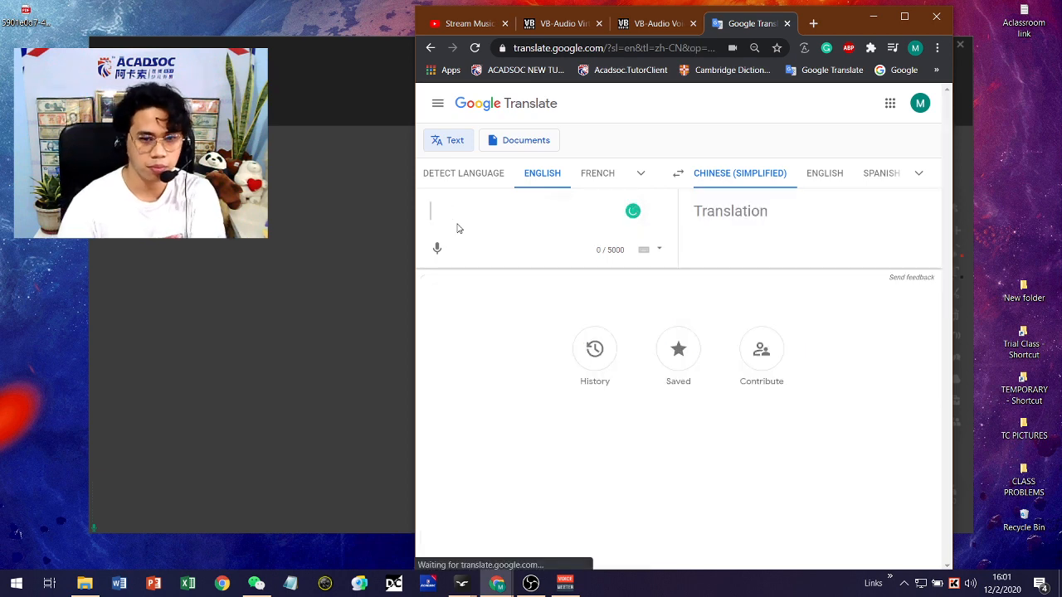
{"action": "type", "text": "Pl"}
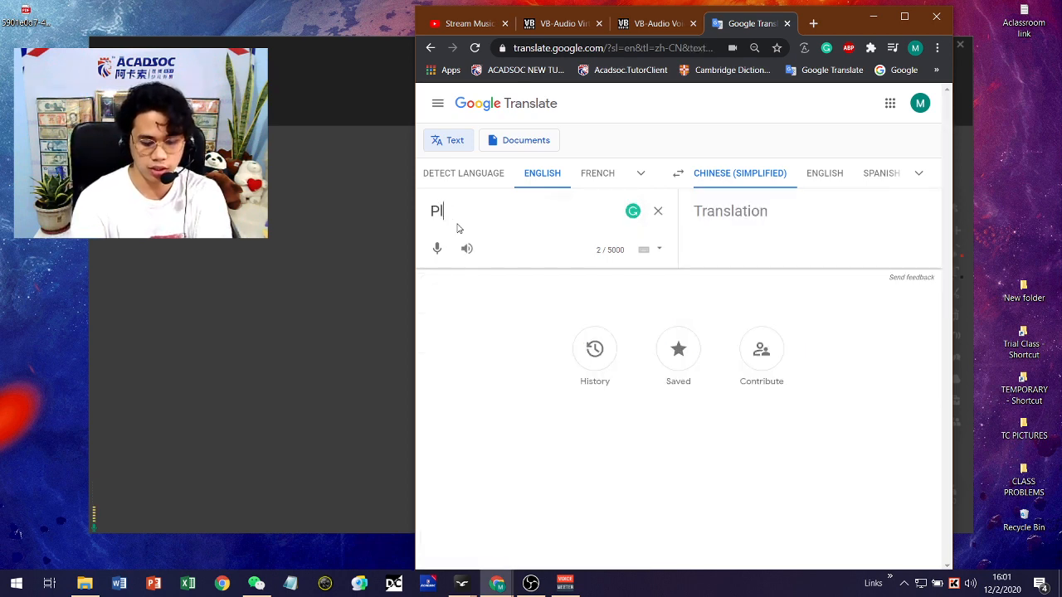
{"action": "type", "text": "ease read."}
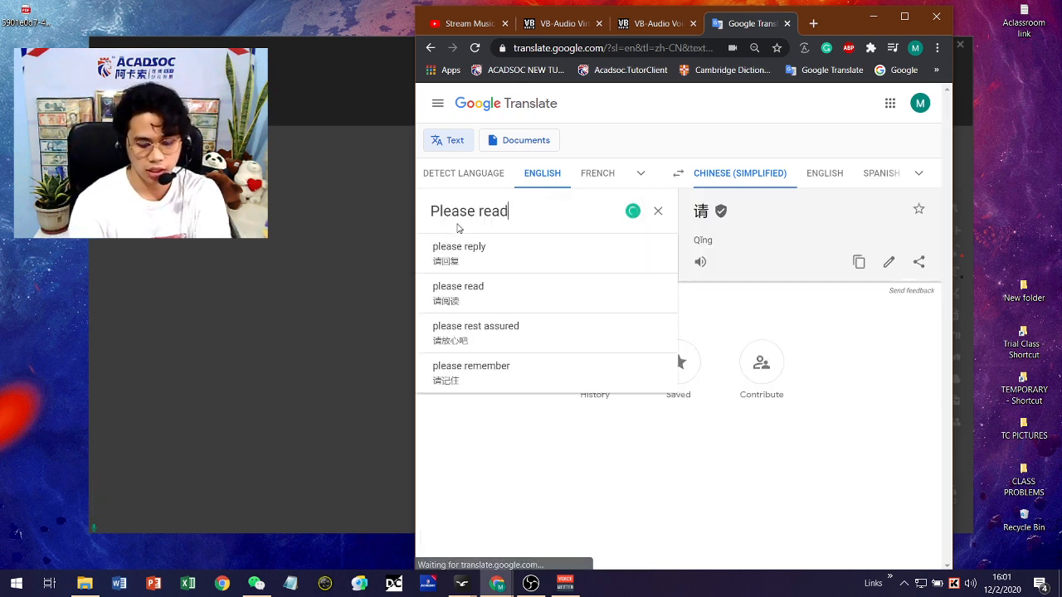
- Play the "Please read" translation aloud, and dictate "i want you to read it by yourself" by voice and play its Chinese translation
{"action": "left_click", "coordinate": [700, 262]}
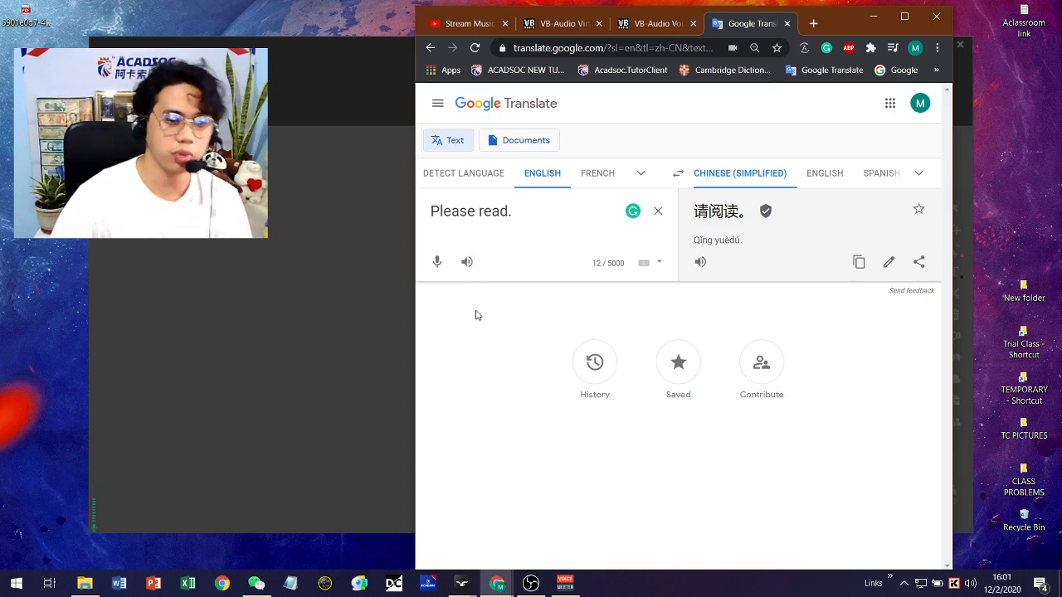
{"action": "left_click", "coordinate": [440, 264]}
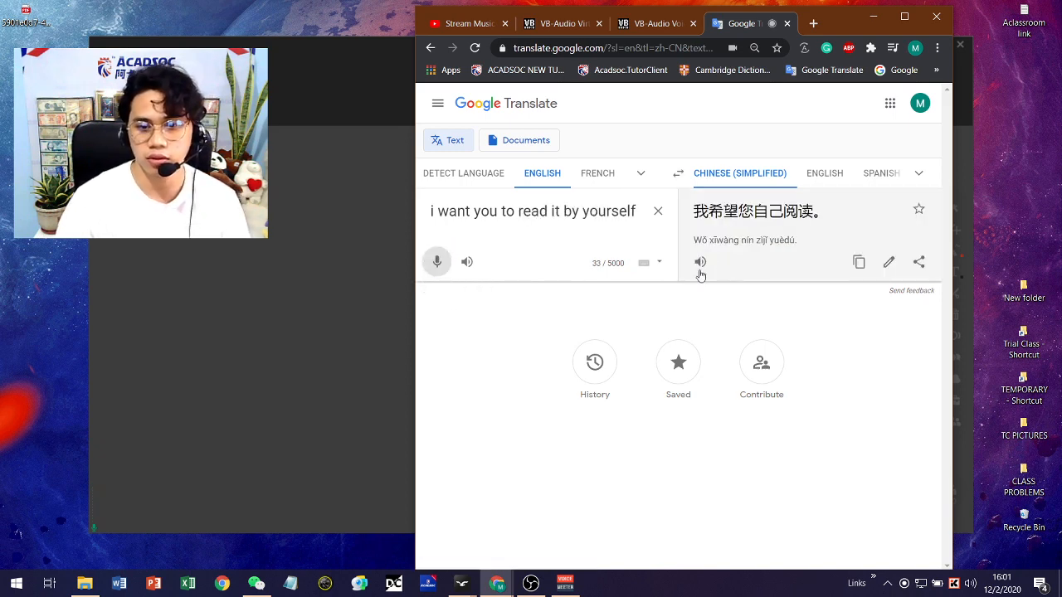
{"action": "left_click", "coordinate": [700, 263]}
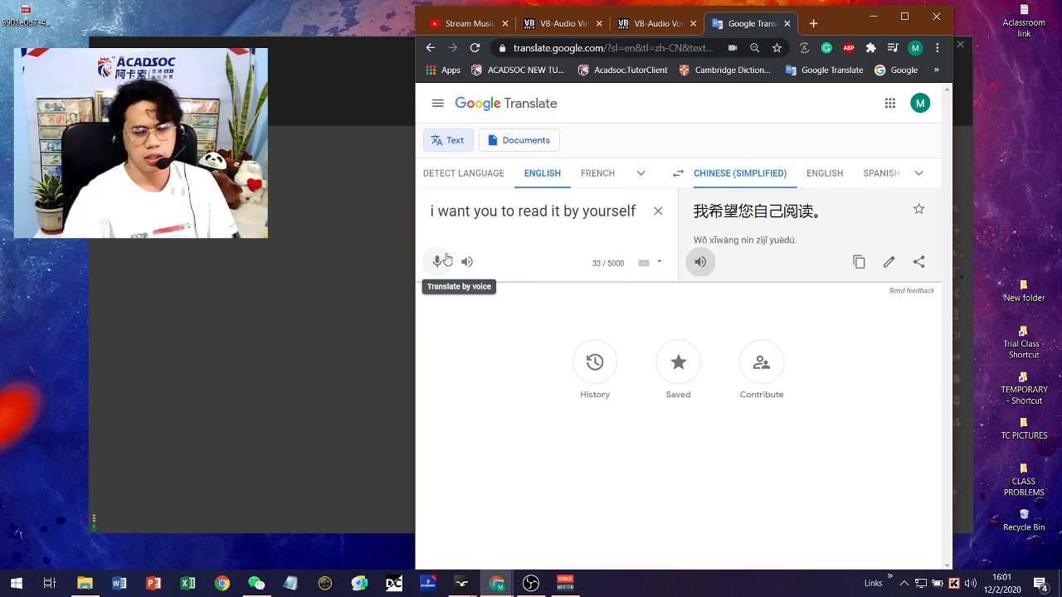
- Replace the English source text with "I like coke." for translation into Chinese (Simplified)
{"action": "left_click", "coordinate": [658, 211]}
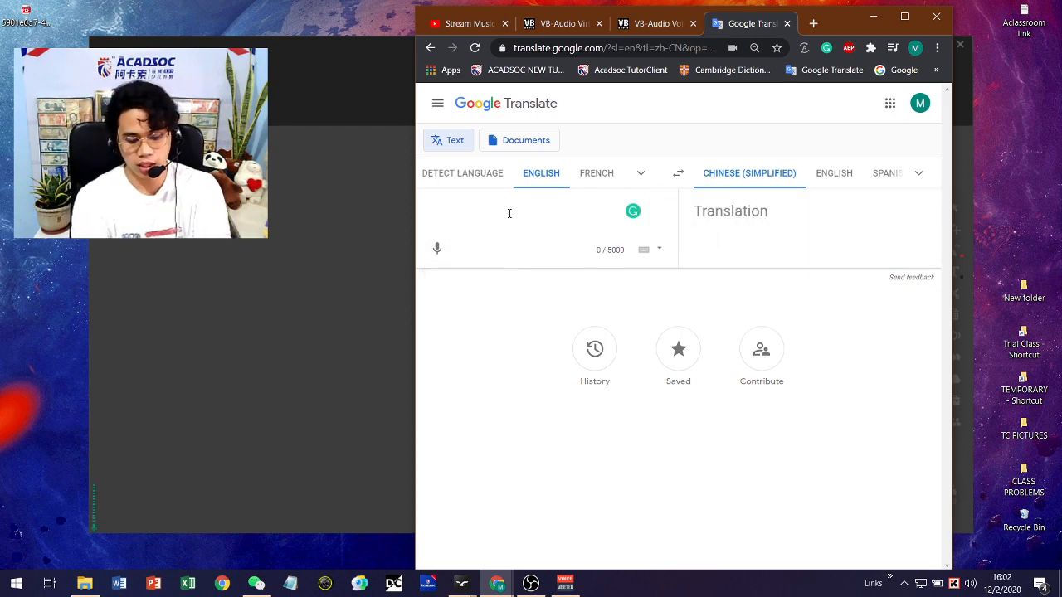
{"action": "type", "text": "I l"}
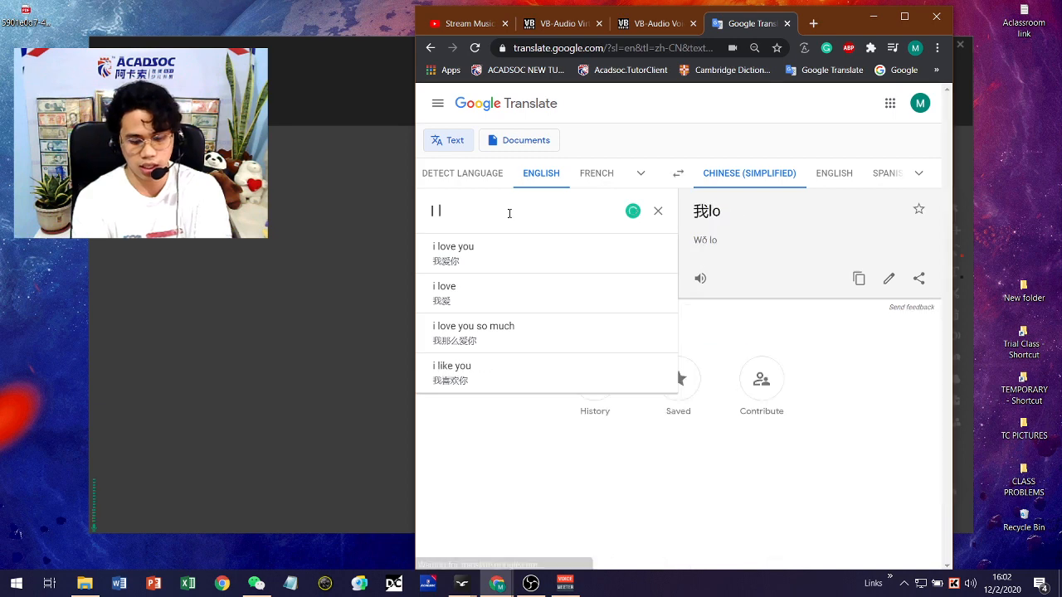
{"action": "type", "text": "oike coke."}
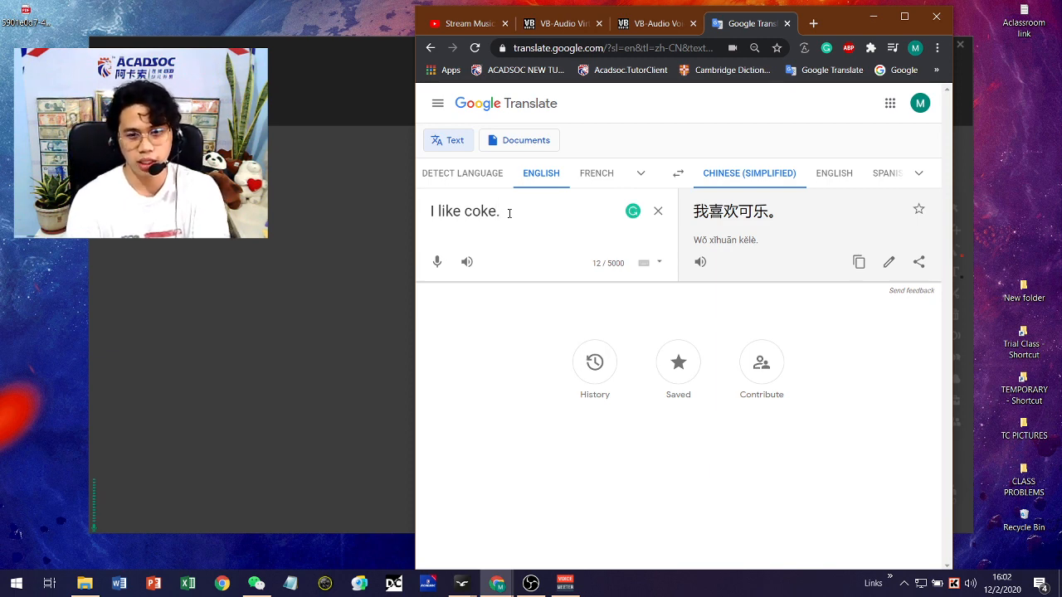
- Change the last word of the source sentence to "cook"
{"action": "key", "text": "BackSpace"}
{"action": "key", "text": "BackSpace"}
{"action": "key", "text": "BackSpace"}
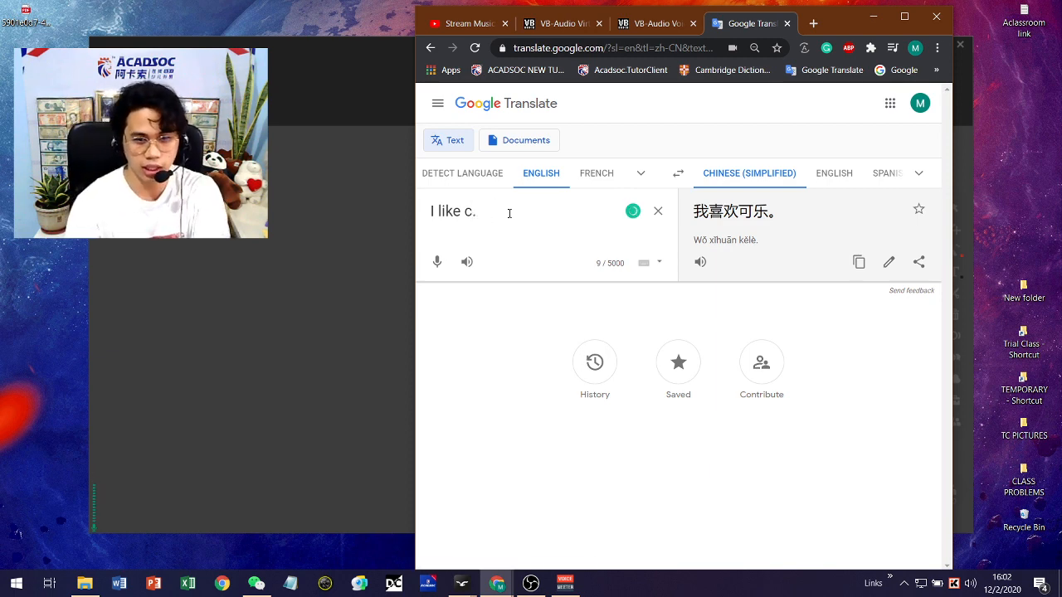
{"action": "type", "text": "ook"}
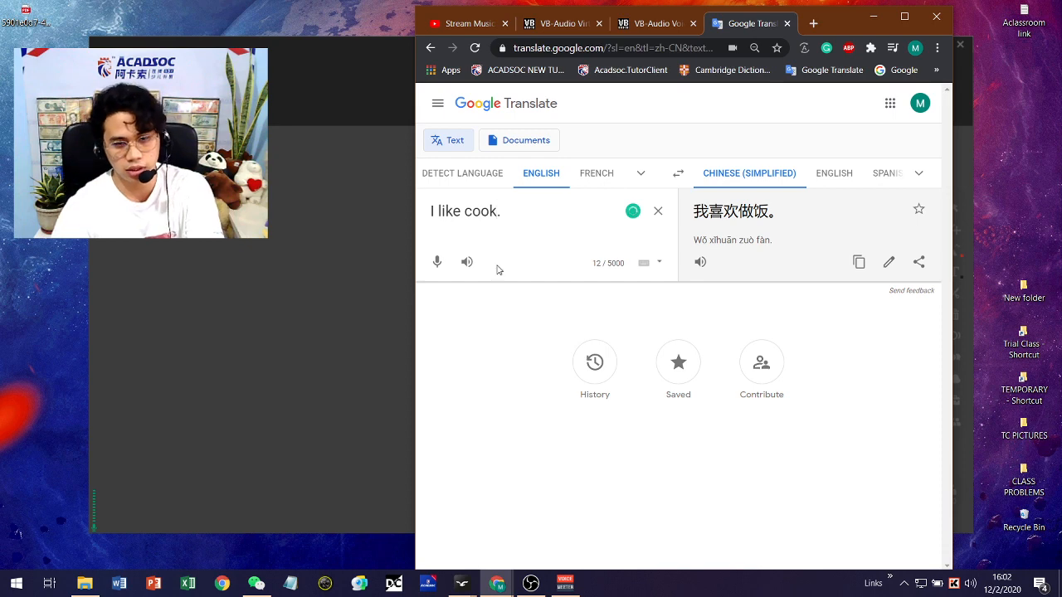
- Change the source sentence to "I like coke." and play its Chinese (Simplified) translation aloud
{"action": "double_click", "coordinate": [479, 212]}
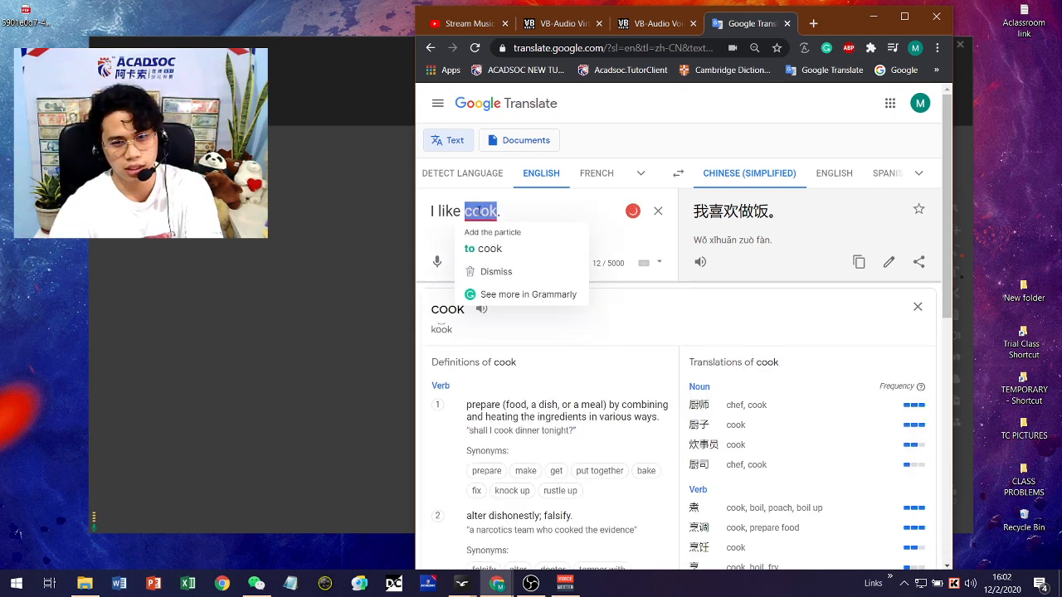
{"action": "key", "text": "BackSpace"}
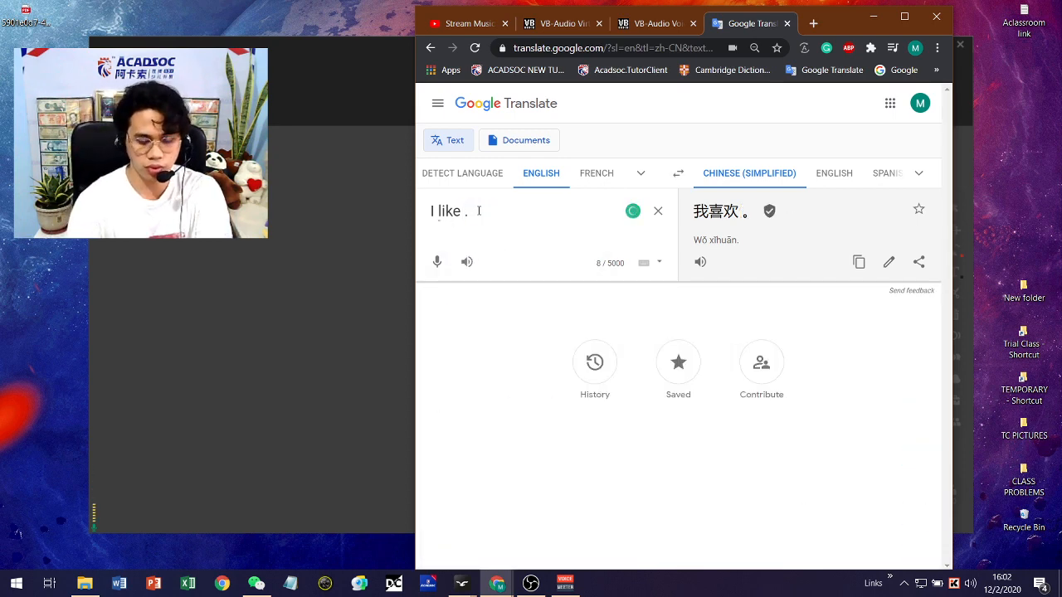
{"action": "type", "text": "Coej"}
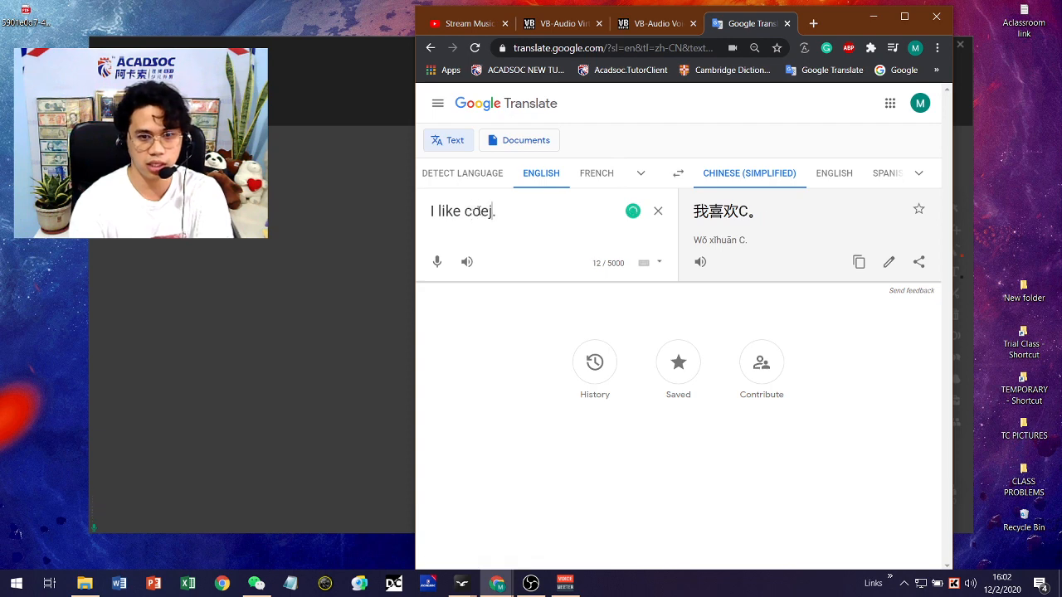
{"action": "key", "text": "BackSpace"}
{"action": "key", "text": "BackSpace"}
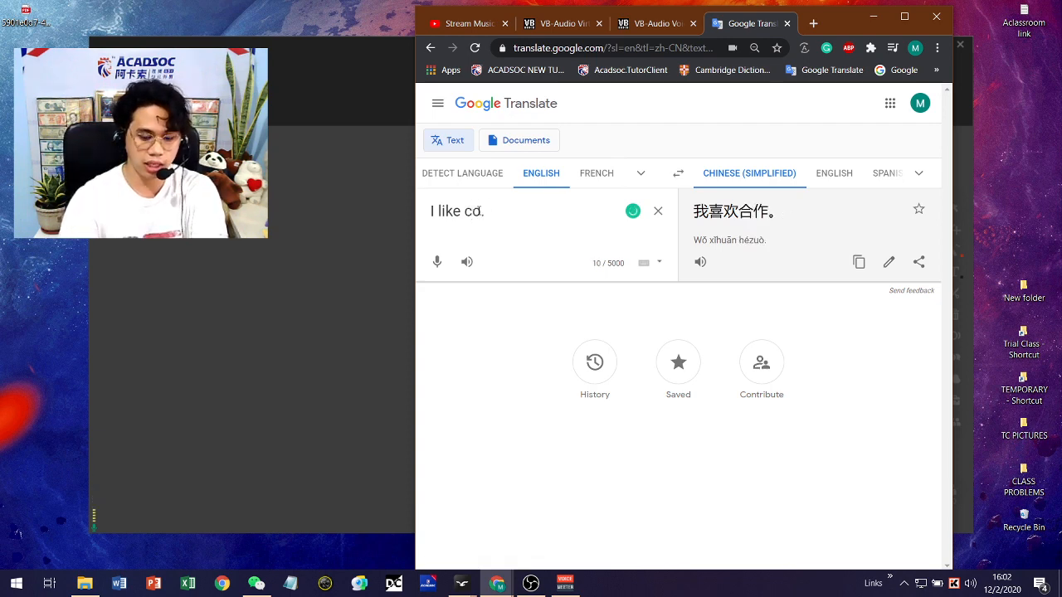
{"action": "type", "text": "ke"}
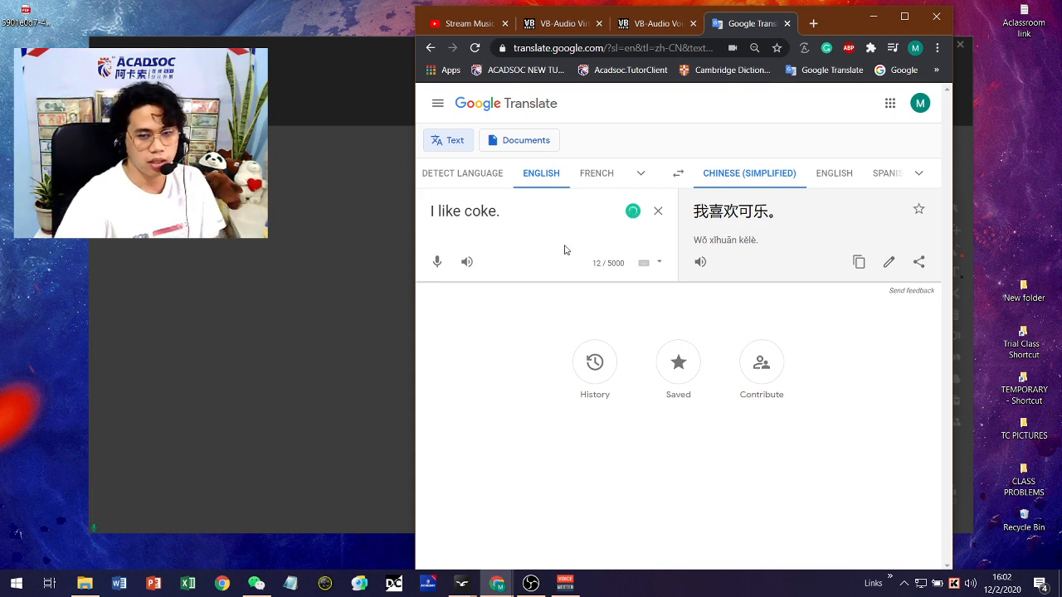
{"action": "left_click", "coordinate": [697, 265]}
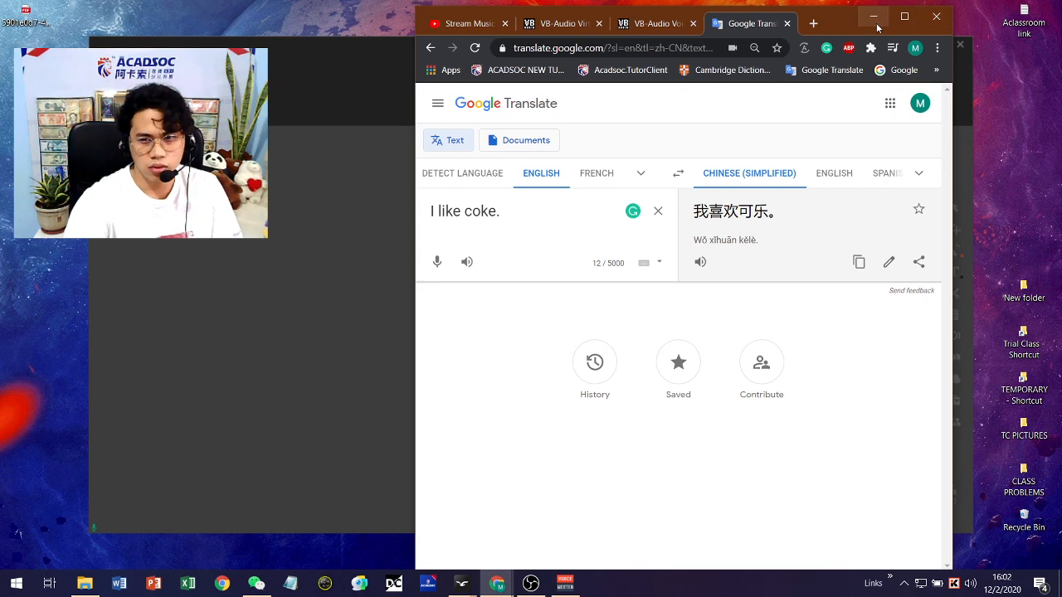
- Minimize the browser and shrink the enlarged camera view in the Blackboard Editor to uncover the board
{"action": "left_click", "coordinate": [873, 17]}
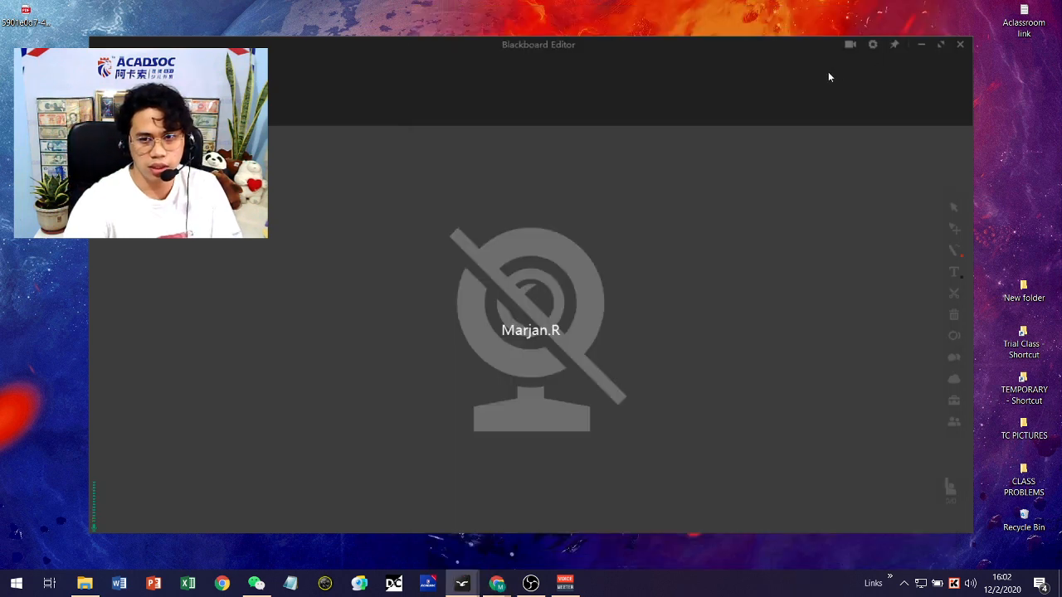
{"action": "double_click", "coordinate": [713, 205]}
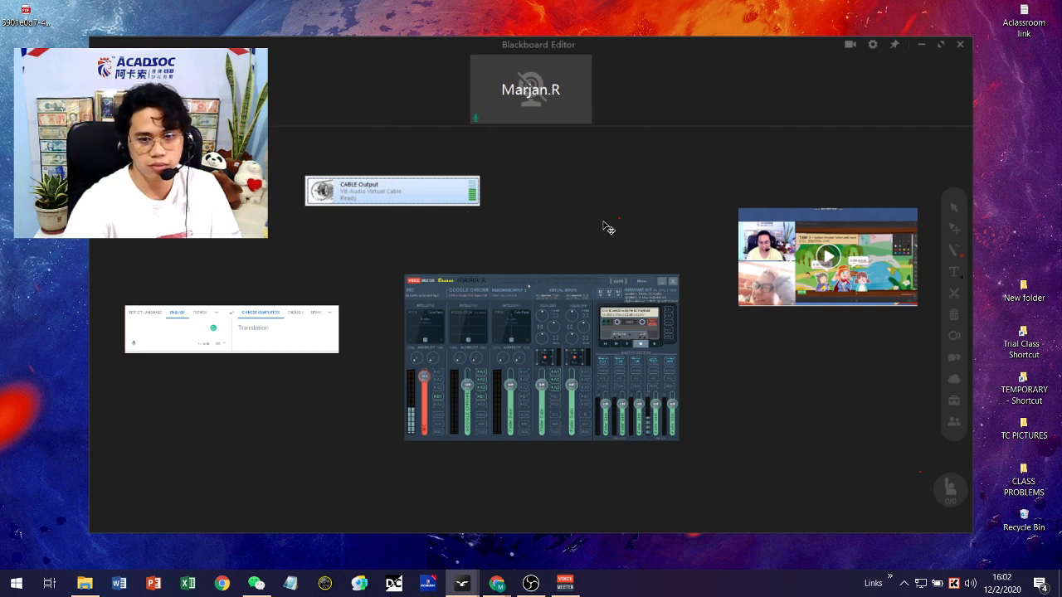
- Slightly reposition the Google Translate, CABLE Output, Voicemeeter and class video images on the board
{"action": "left_click", "coordinate": [954, 249]}
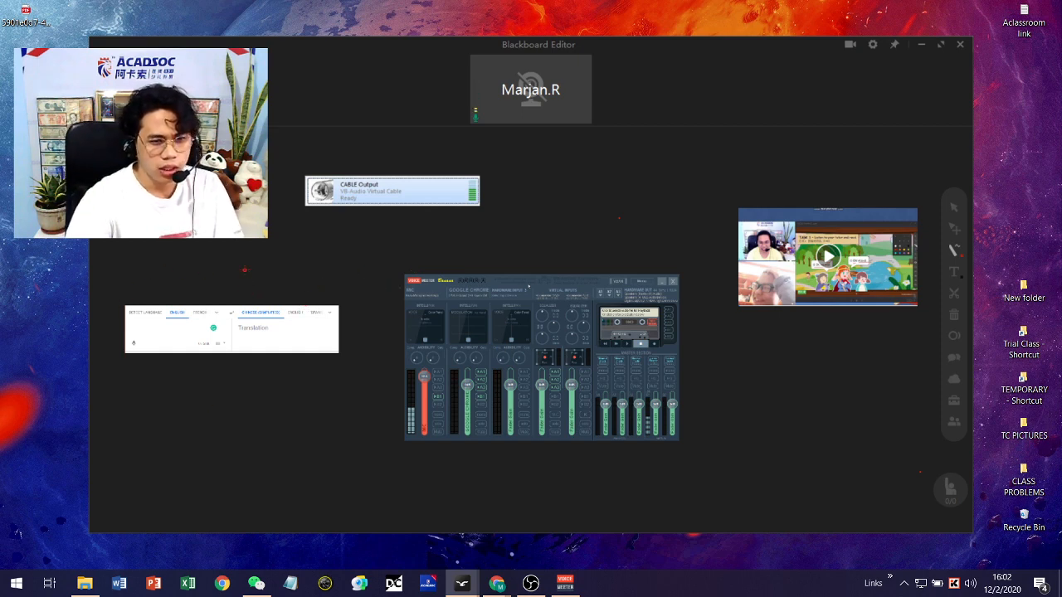
{"action": "left_click", "coordinate": [954, 229]}
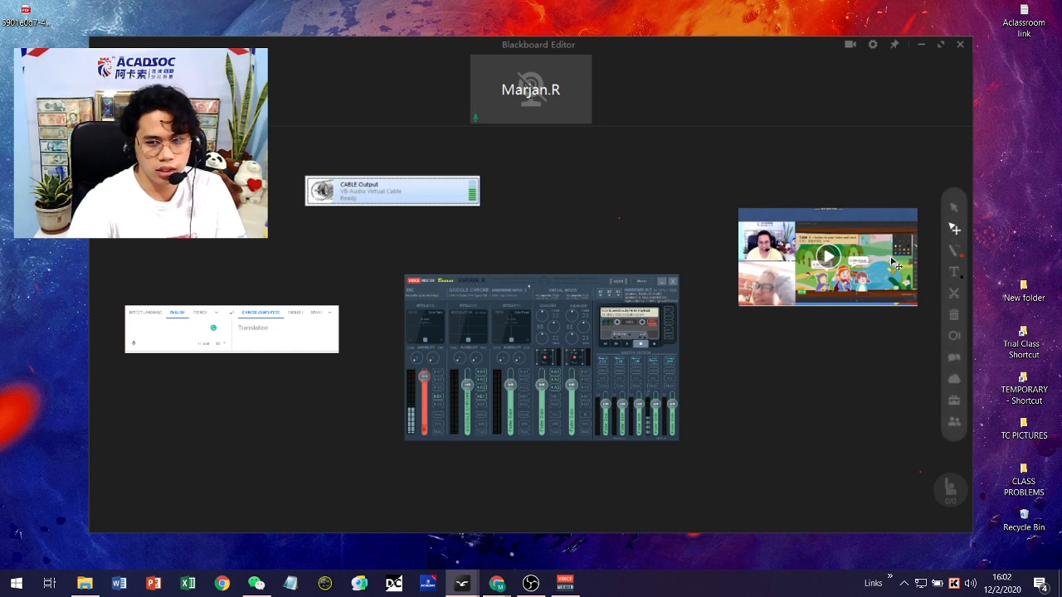
{"action": "left_click", "coordinate": [300, 338]}
{"action": "left_click_drag", "start_coordinate": [301, 338], "coordinate": [304, 333]}
{"action": "mouse_move", "coordinate": [396, 200]}
{"action": "left_mouse_down"}
{"action": "mouse_move", "coordinate": [398, 214]}
{"action": "mouse_move", "coordinate": [386, 195]}
{"action": "left_mouse_up"}
{"action": "left_click_drag", "start_coordinate": [528, 336], "coordinate": [541, 334]}
{"action": "left_click", "coordinate": [928, 248]}
{"action": "mouse_move", "coordinate": [880, 268]}
{"action": "left_mouse_down"}
{"action": "mouse_move", "coordinate": [881, 283]}
{"action": "mouse_move", "coordinate": [897, 279]}
{"action": "left_mouse_up"}
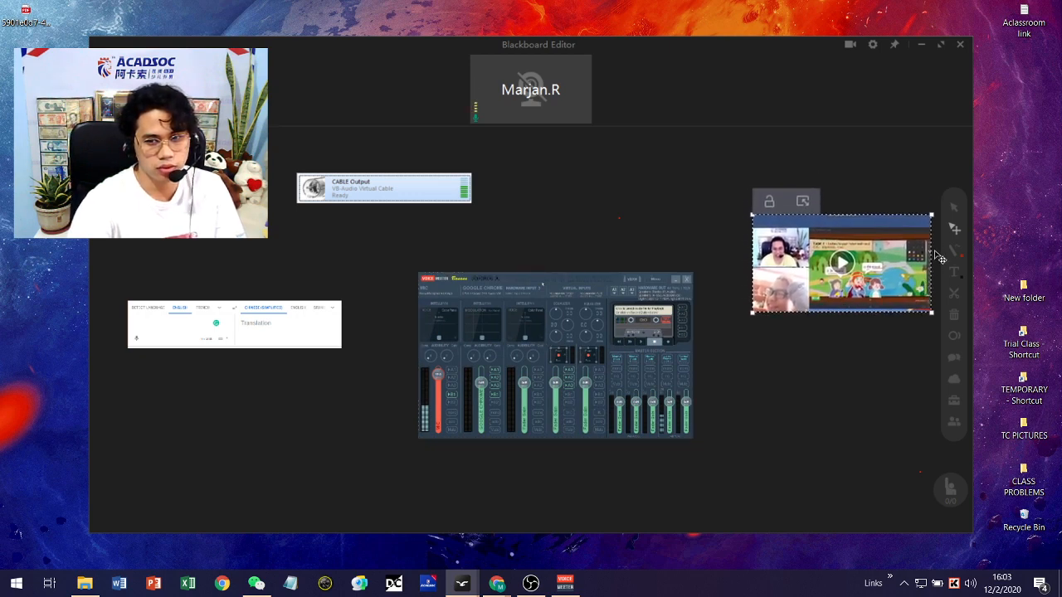
- Draw red pen arrows linking Google Translate to CABLE Output, CABLE Output to Voicemeeter's circled Google Chrome channel, and Voicemeeter to the class video
{"action": "left_click", "coordinate": [951, 252]}
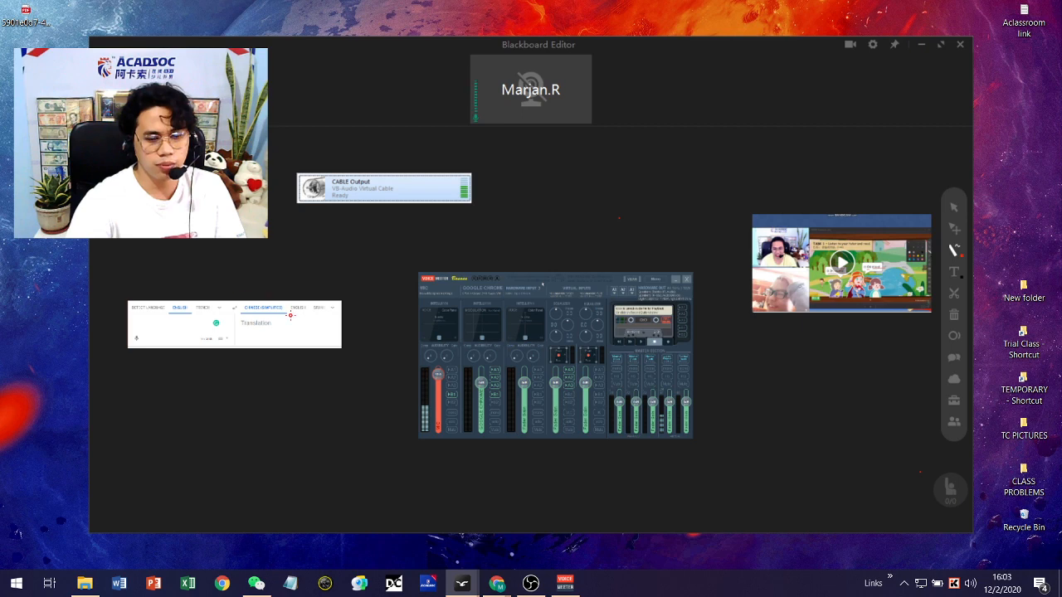
{"action": "left_click_drag", "start_coordinate": [226, 291], "coordinate": [345, 219]}
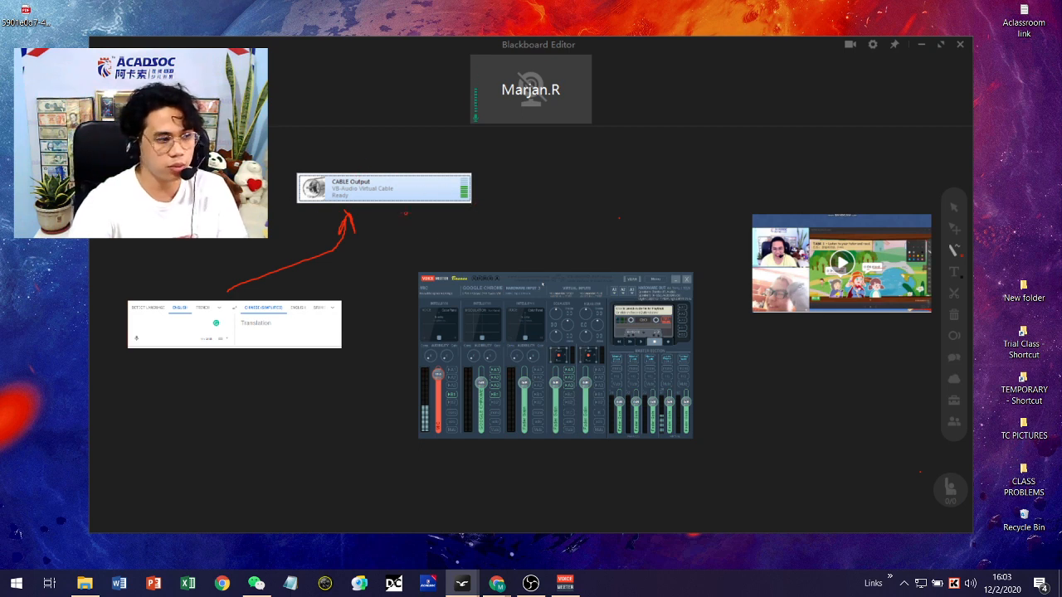
{"action": "mouse_move", "coordinate": [489, 184]}
{"action": "left_mouse_down"}
{"action": "mouse_move", "coordinate": [550, 235]}
{"action": "mouse_move", "coordinate": [482, 251]}
{"action": "mouse_move", "coordinate": [485, 312]}
{"action": "left_mouse_up"}
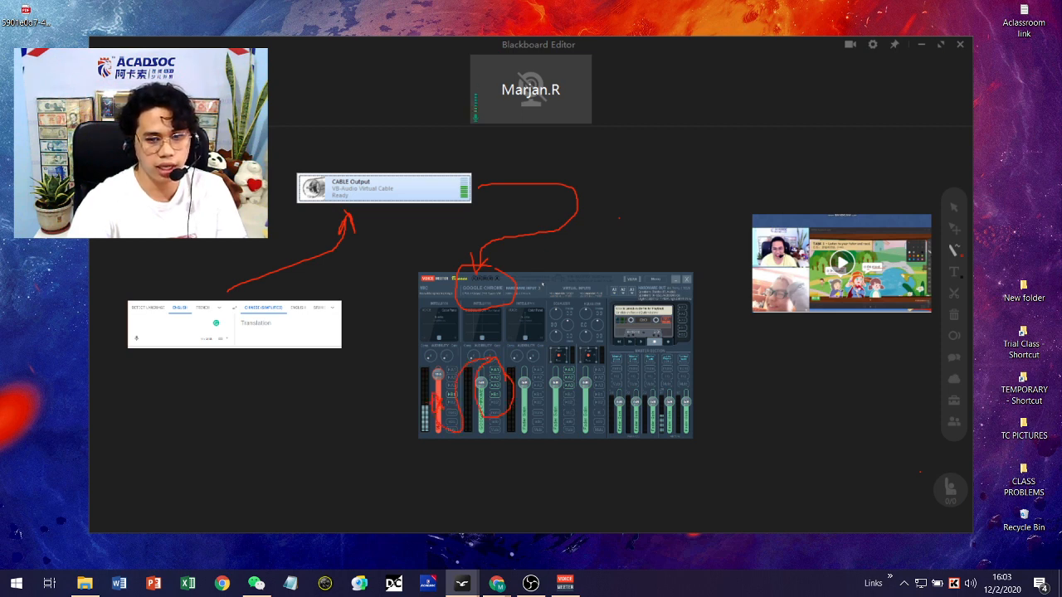
{"action": "mouse_move", "coordinate": [465, 341]}
{"action": "left_mouse_down"}
{"action": "mouse_move", "coordinate": [652, 347]}
{"action": "mouse_move", "coordinate": [810, 333]}
{"action": "mouse_move", "coordinate": [792, 356]}
{"action": "left_mouse_up"}
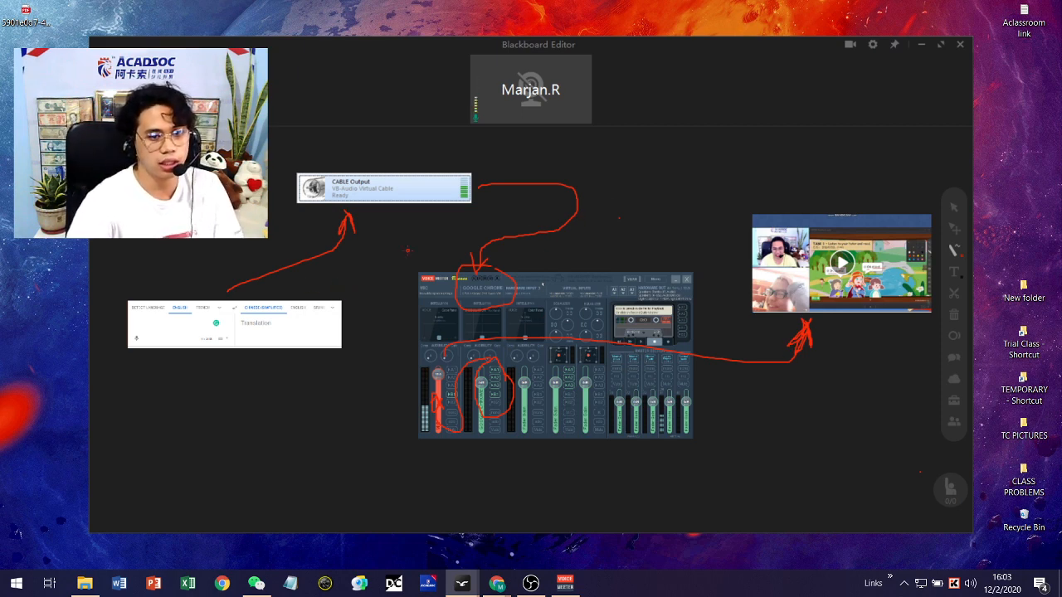
- Leave the pen tool, minimize the Blackboard Editor and switch to the second Google Translate window in Chrome
{"action": "left_click", "coordinate": [954, 230]}
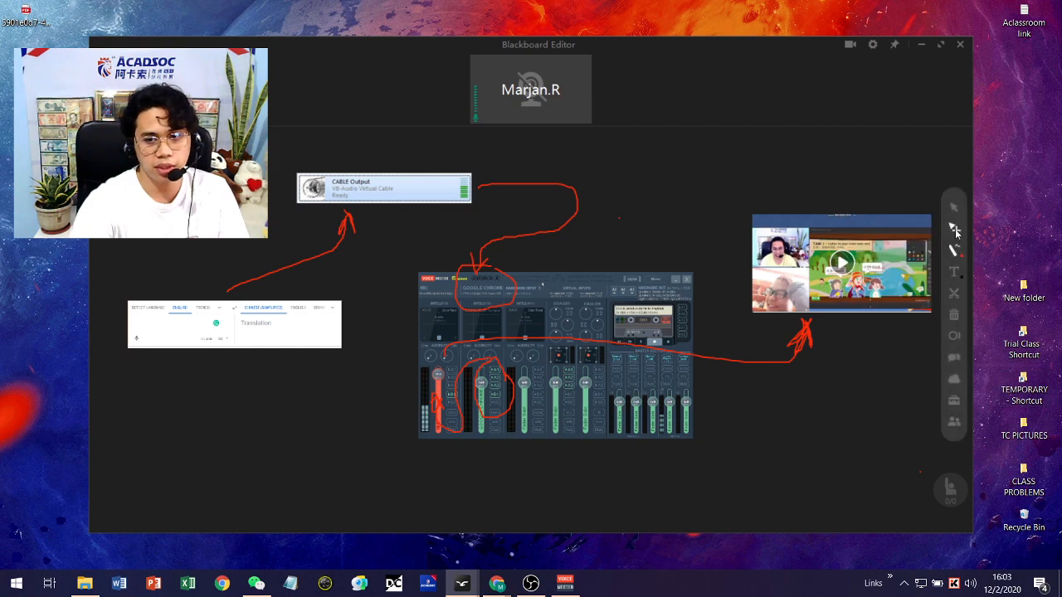
{"action": "left_click", "coordinate": [922, 47]}
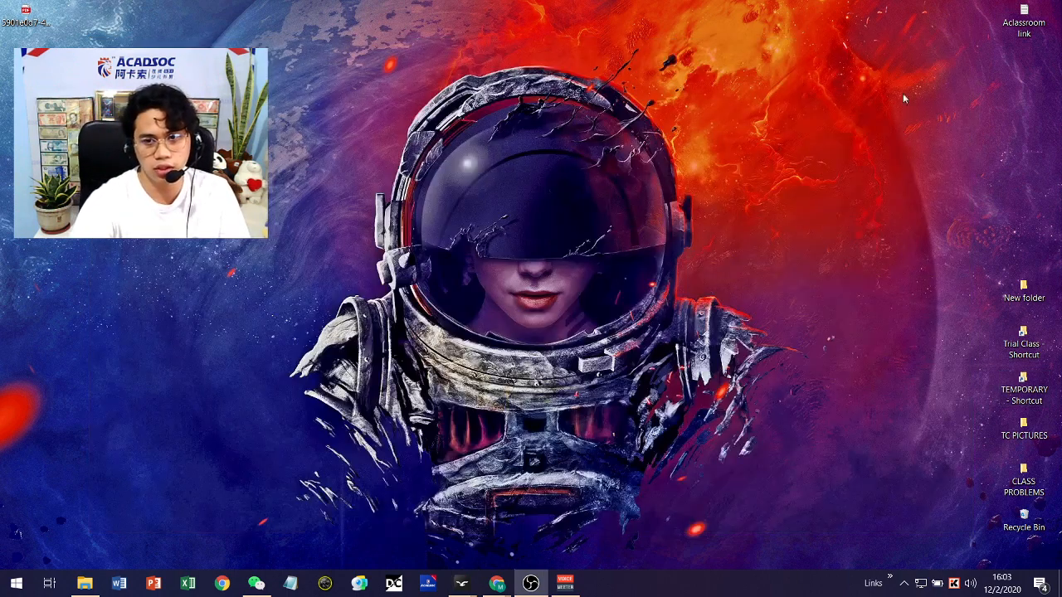
{"action": "mouse_move", "coordinate": [498, 578]}
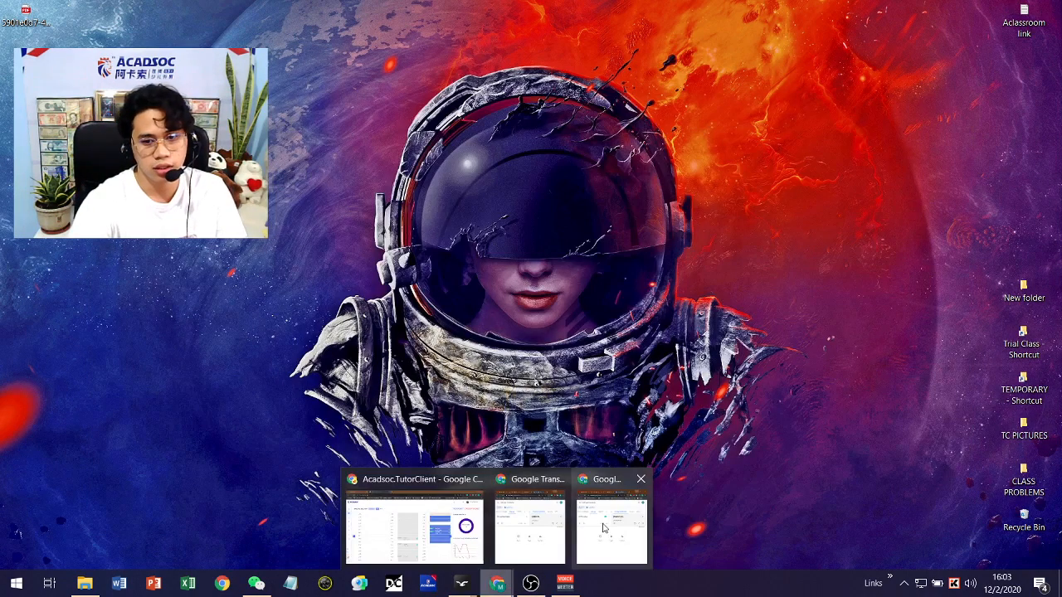
{"action": "left_click", "coordinate": [554, 540]}
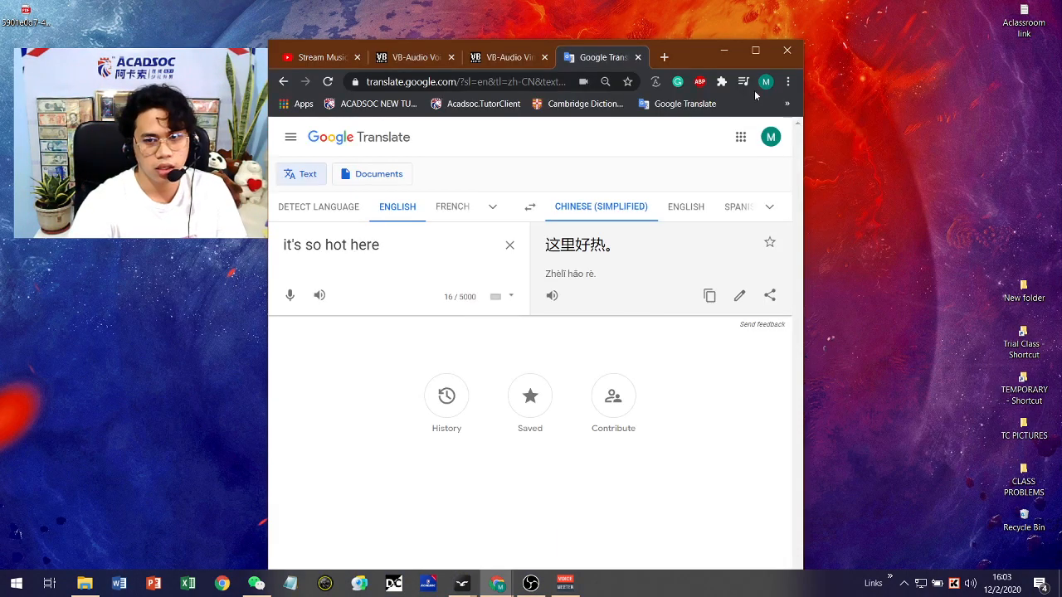
- Review the Voicemeeter Banana and VB-CABLE download pages on vb-audio.com and compare their installation options
{"action": "left_click", "coordinate": [399, 59]}
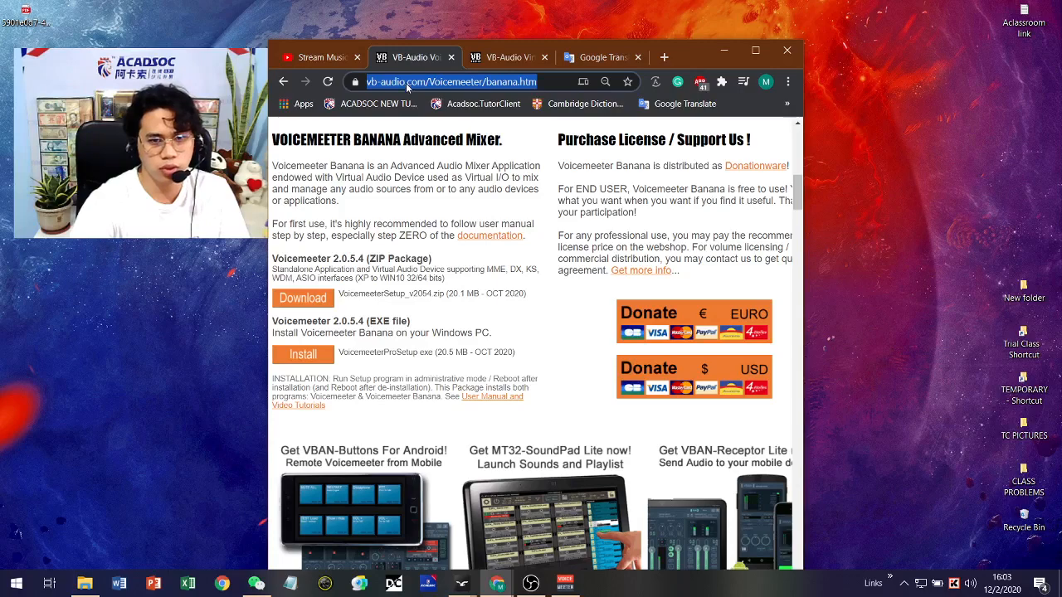
{"action": "left_click", "coordinate": [502, 59]}
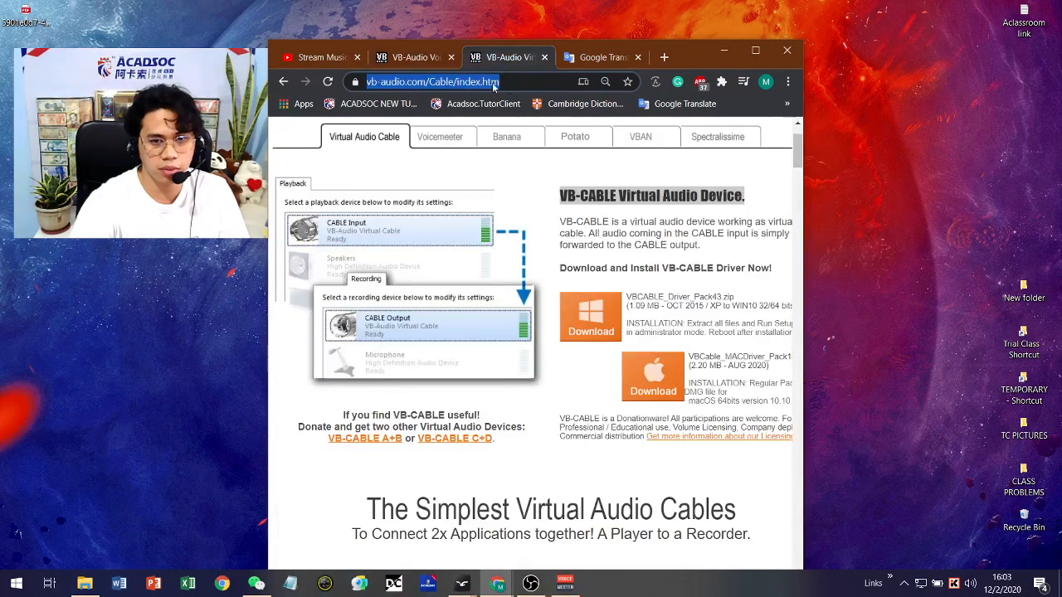
{"action": "left_click", "coordinate": [429, 60]}
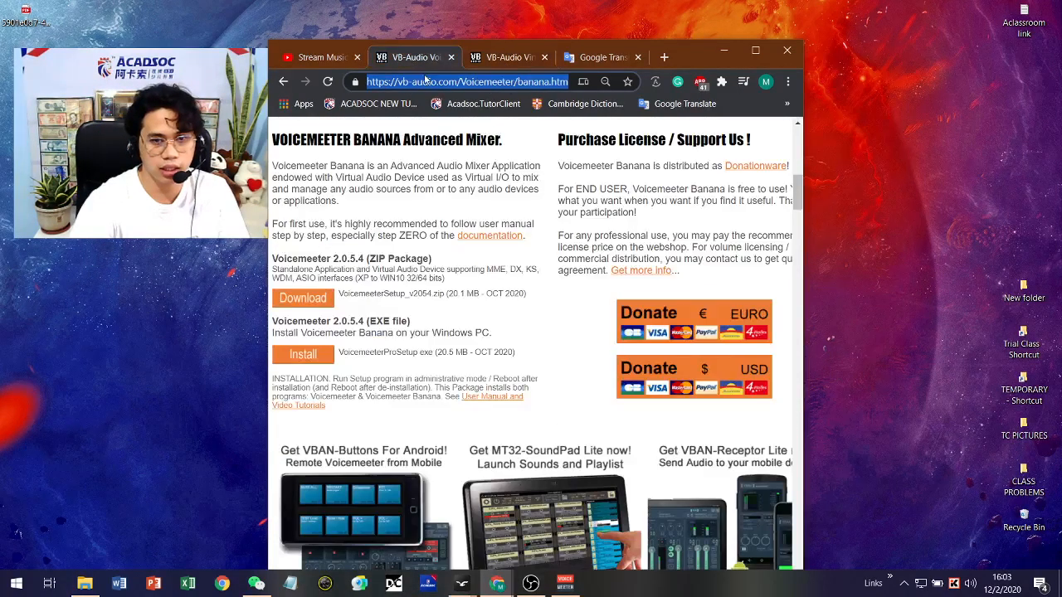
{"action": "scroll", "coordinate": [475, 239], "scroll_direction": "up", "scroll_amount": 5}
{"action": "scroll", "coordinate": [475, 240], "scroll_direction": "down", "scroll_amount": 5}
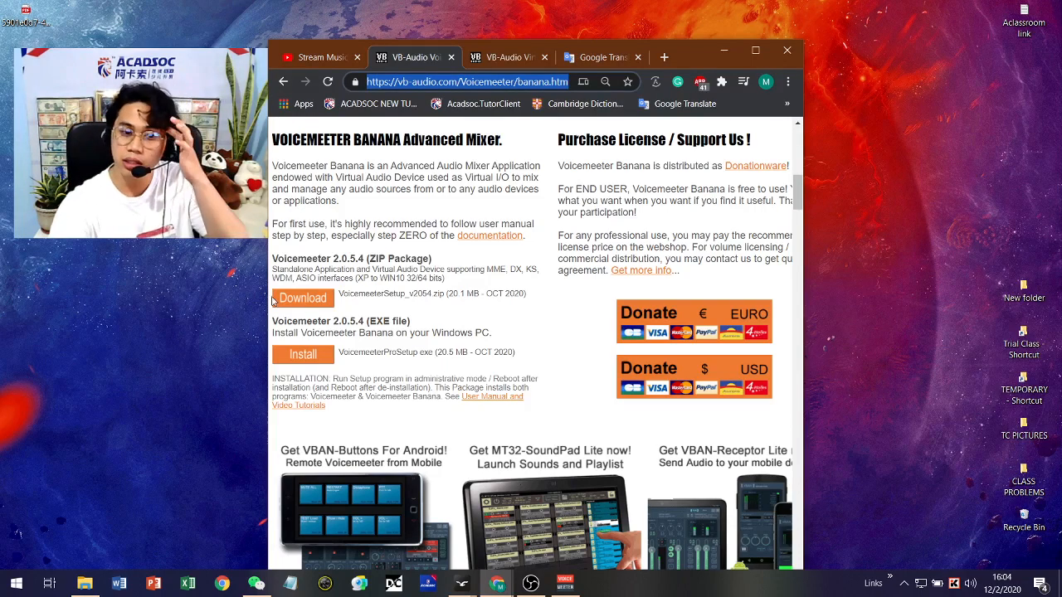
{"action": "left_click", "coordinate": [479, 61]}
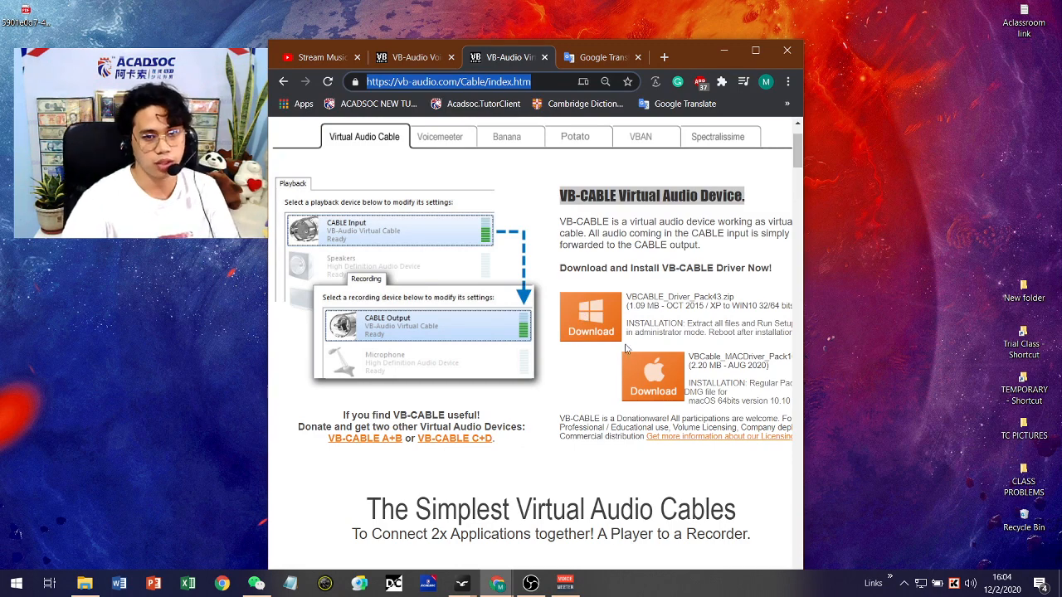
{"action": "left_click", "coordinate": [427, 59]}
{"action": "left_click", "coordinate": [502, 57]}
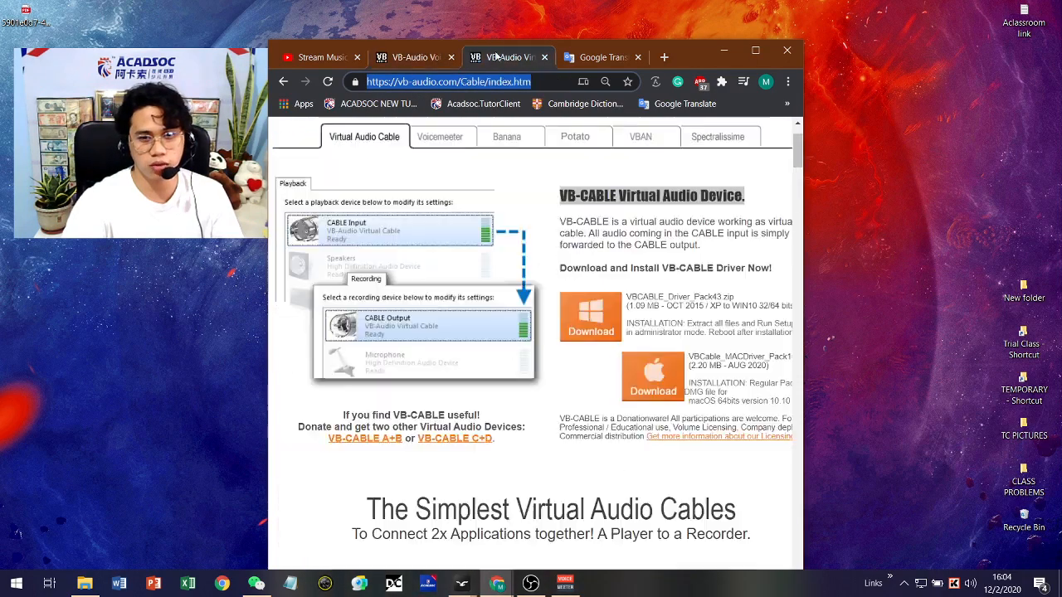
- Minimize the browser and open the VoicemeeterSetup_v2054 archive from the Downloads folder, dismissing the WinRAR notice
{"action": "left_click", "coordinate": [724, 51]}
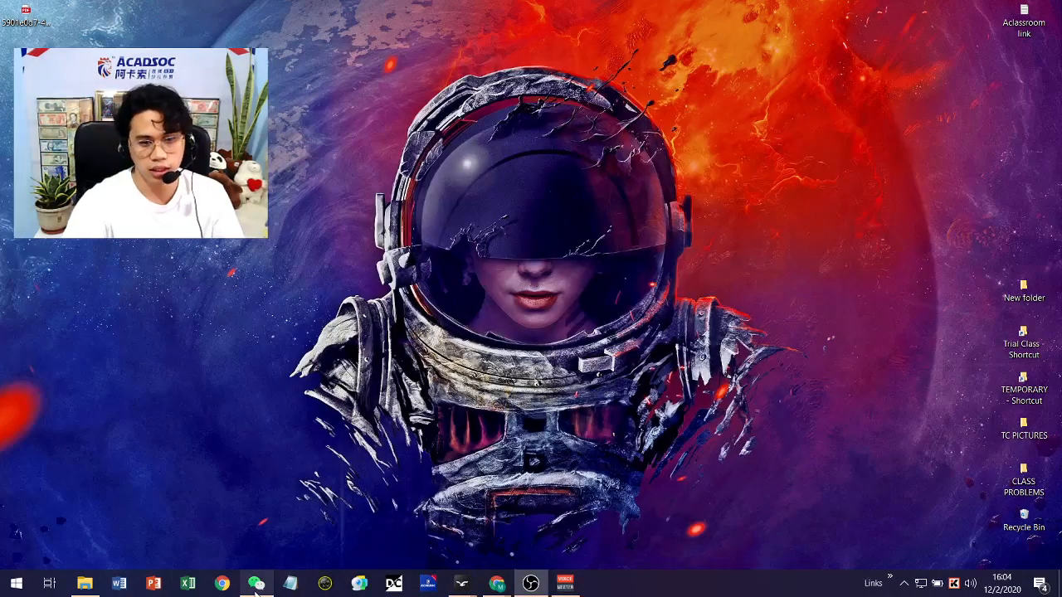
{"action": "left_click", "coordinate": [85, 583]}
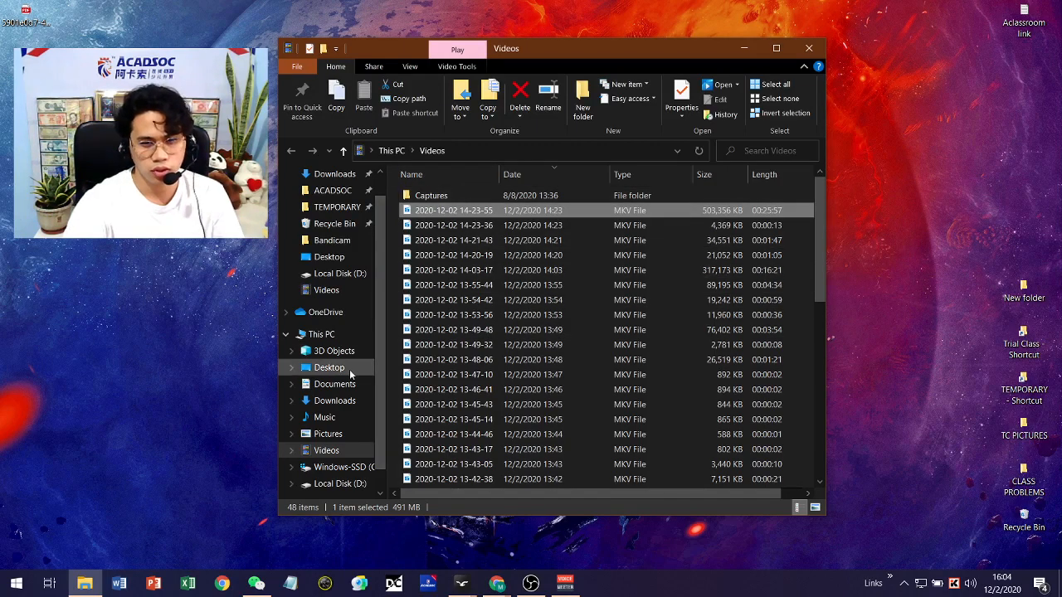
{"action": "left_click", "coordinate": [342, 402]}
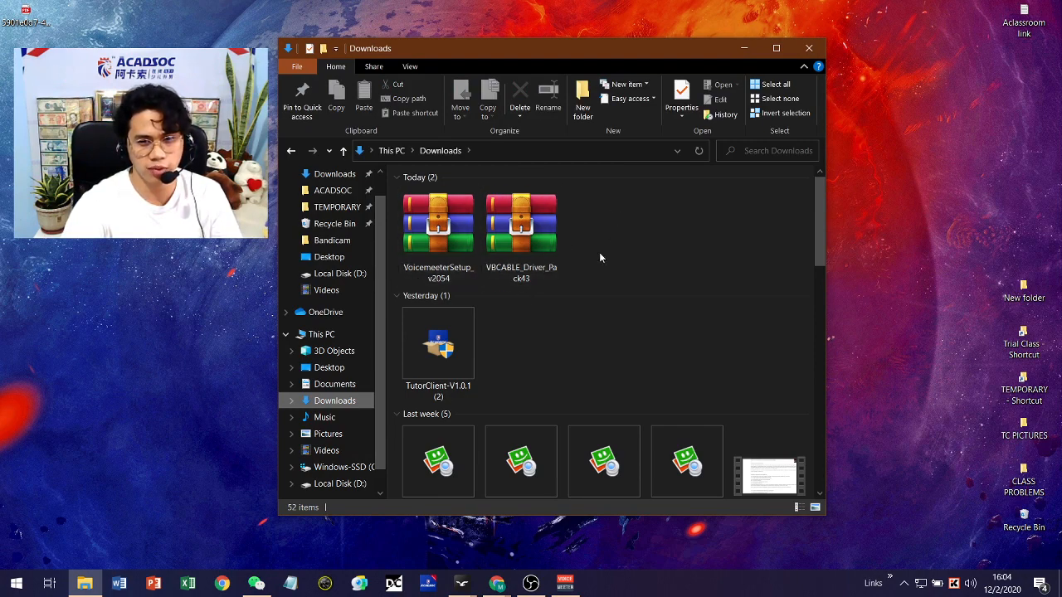
{"action": "double_click", "coordinate": [438, 231]}
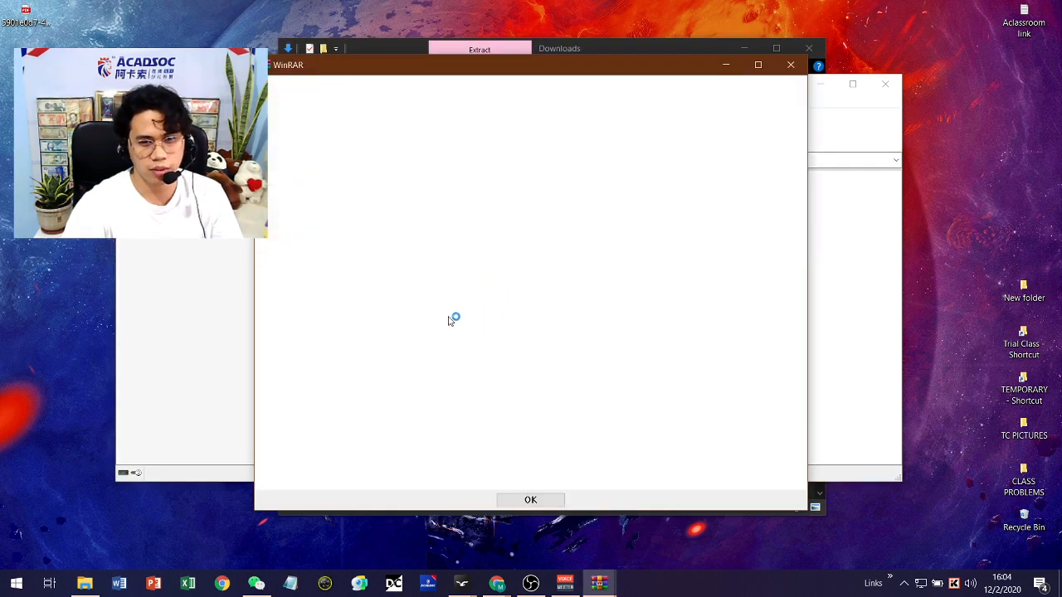
{"action": "left_click", "coordinate": [791, 64]}
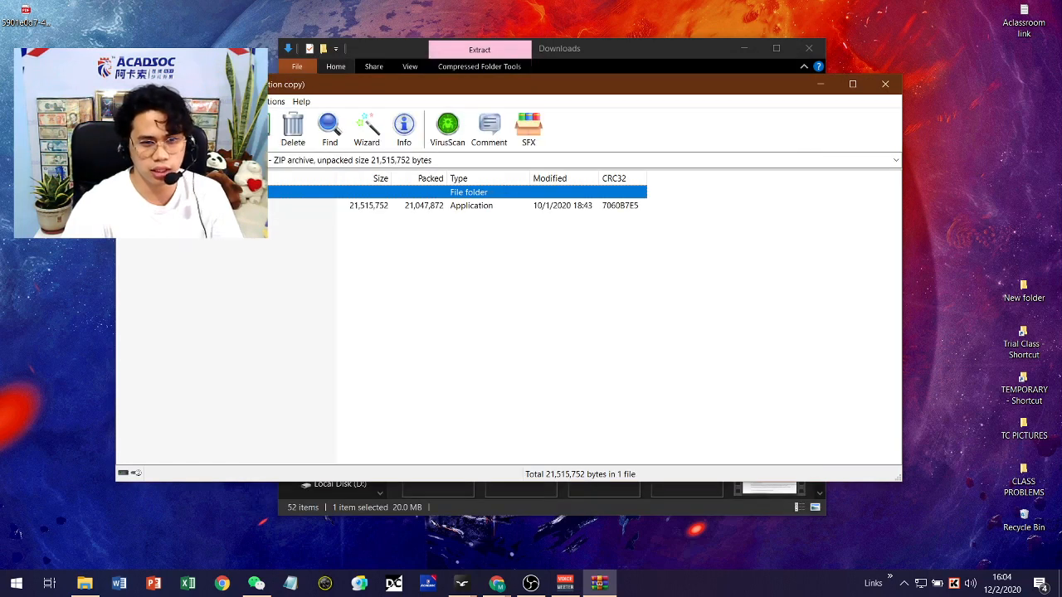
- Launch the Voicemeeter setup application from the archive, then close the installer without removing the existing version
{"action": "double_click", "coordinate": [187, 206]}
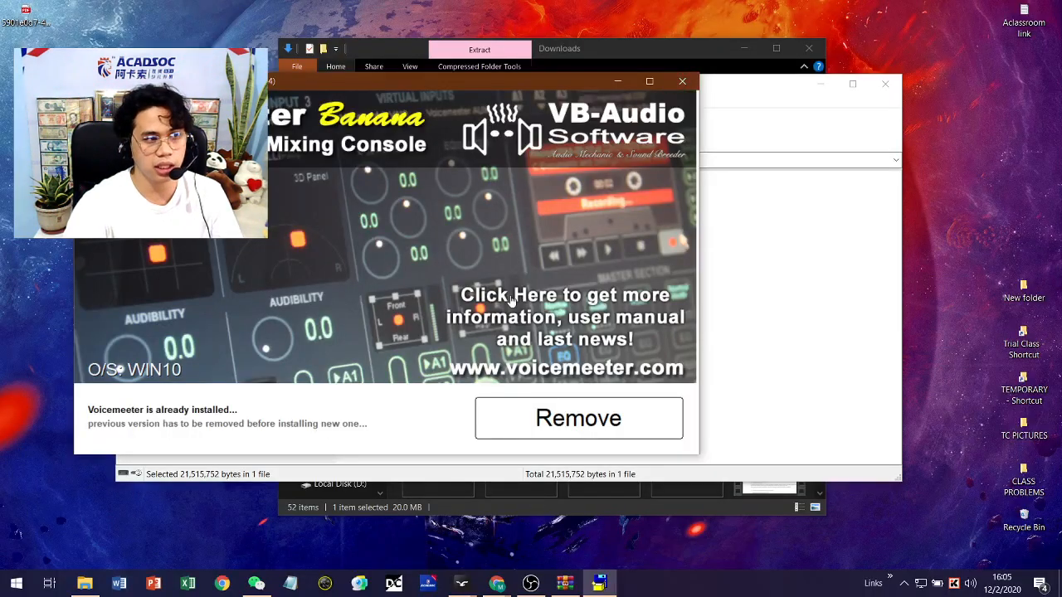
{"action": "left_click", "coordinate": [688, 72]}
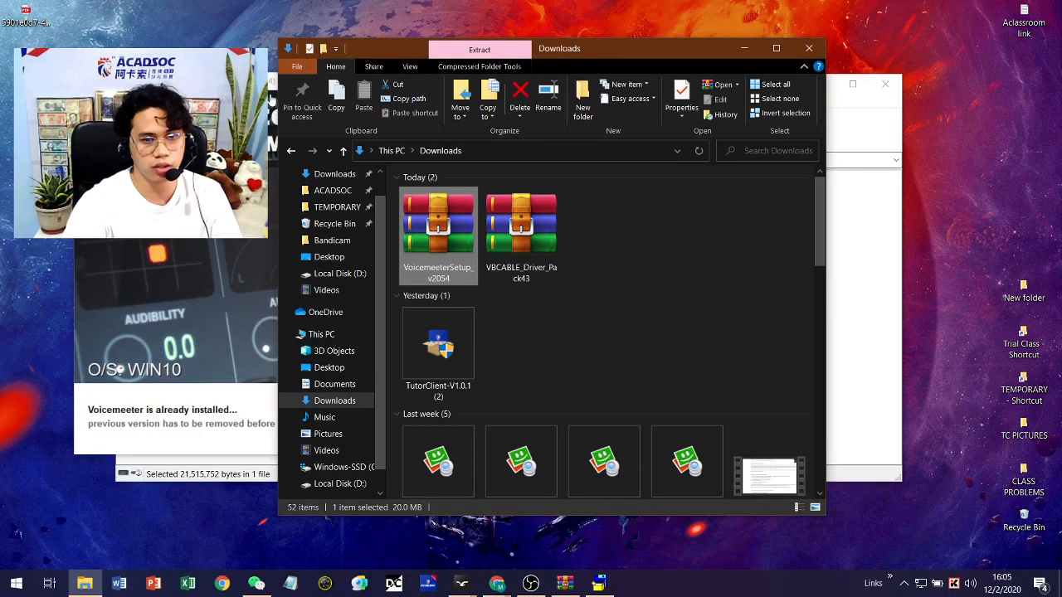
{"action": "left_click", "coordinate": [269, 95]}
{"action": "left_click", "coordinate": [694, 82]}
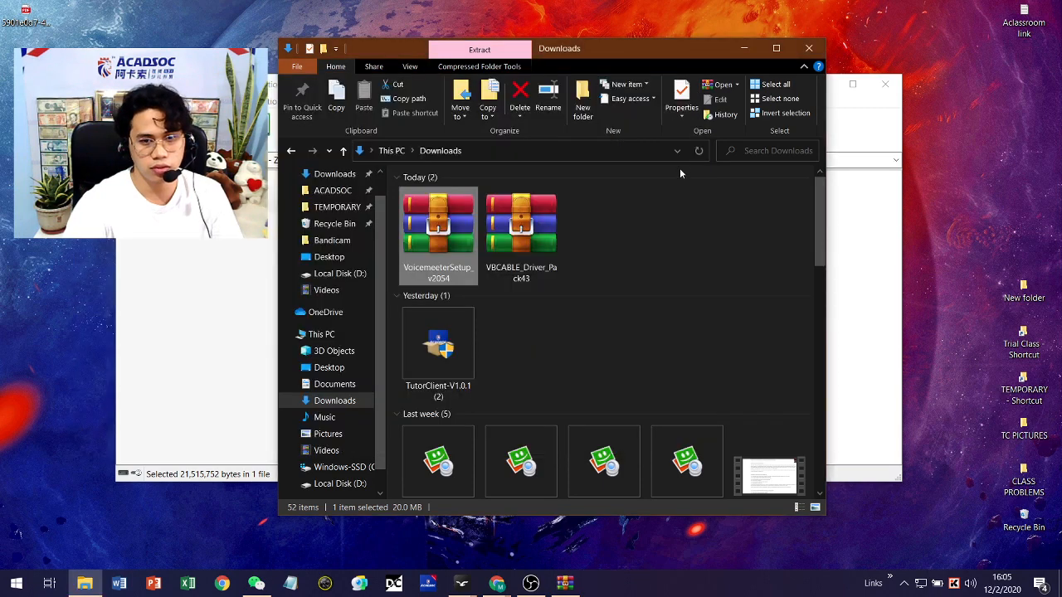
{"action": "left_click", "coordinate": [621, 240]}
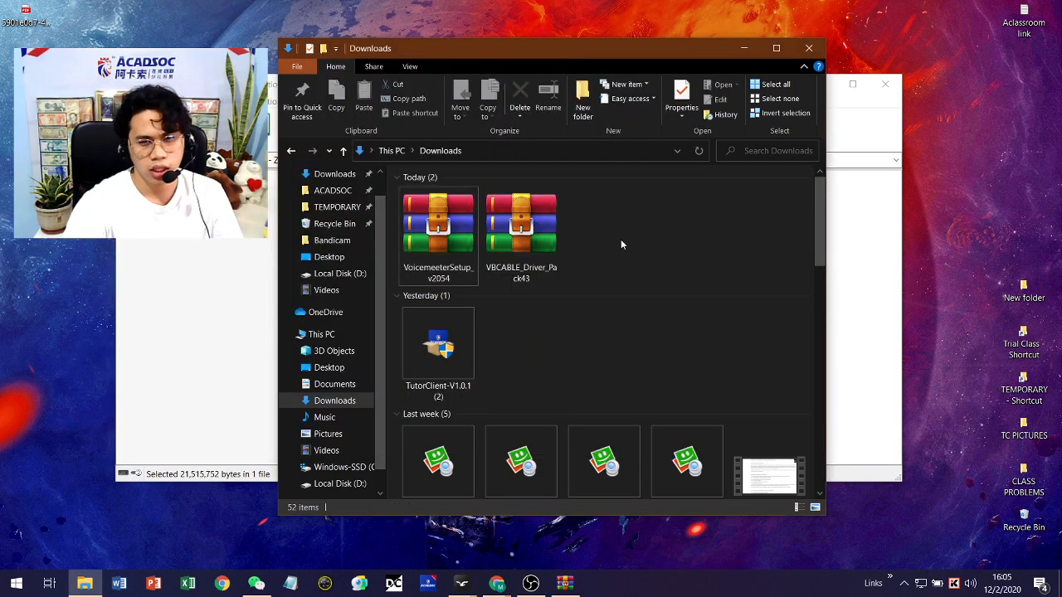
- Open the VBCABLE_Driver_Pack43 archive from the Downloads folder and run VBCABLE_Setup_x64.exe
{"action": "left_click", "coordinate": [511, 245]}
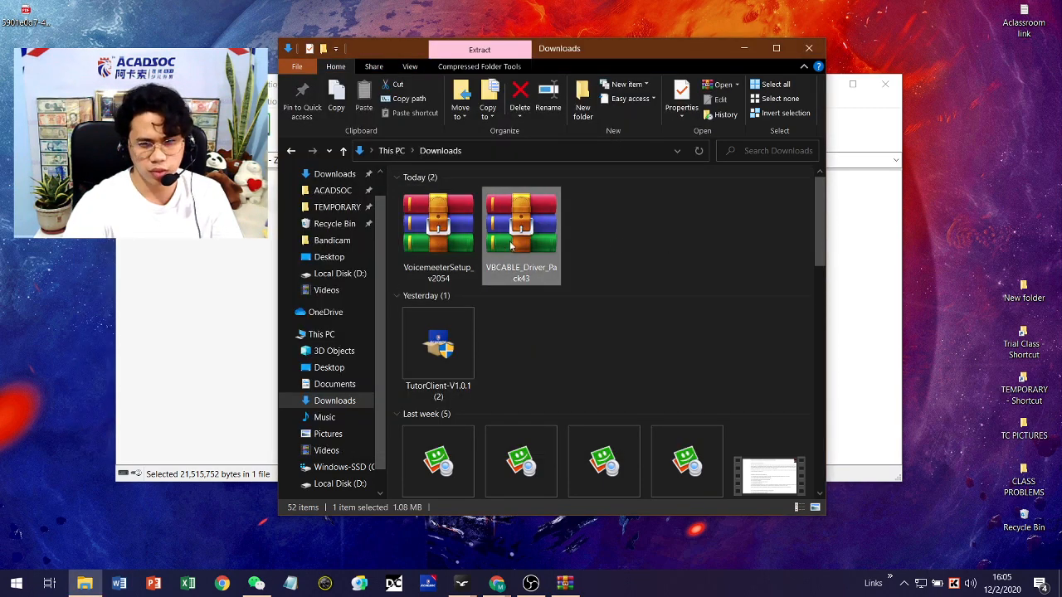
{"action": "double_click", "coordinate": [511, 245]}
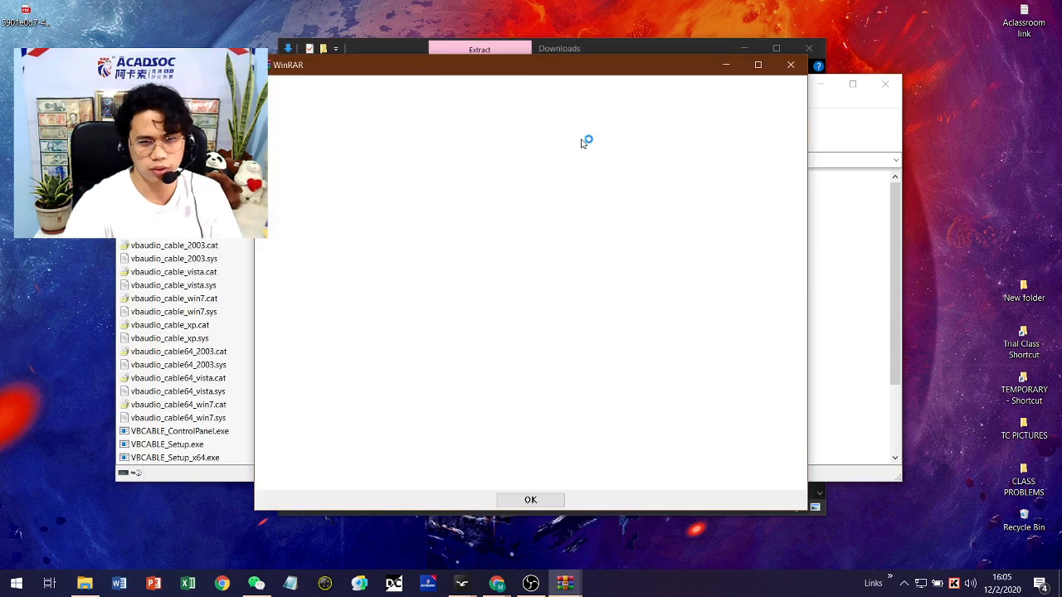
{"action": "left_click", "coordinate": [780, 70]}
{"action": "scroll", "coordinate": [472, 313], "scroll_direction": "down", "scroll_amount": 3}
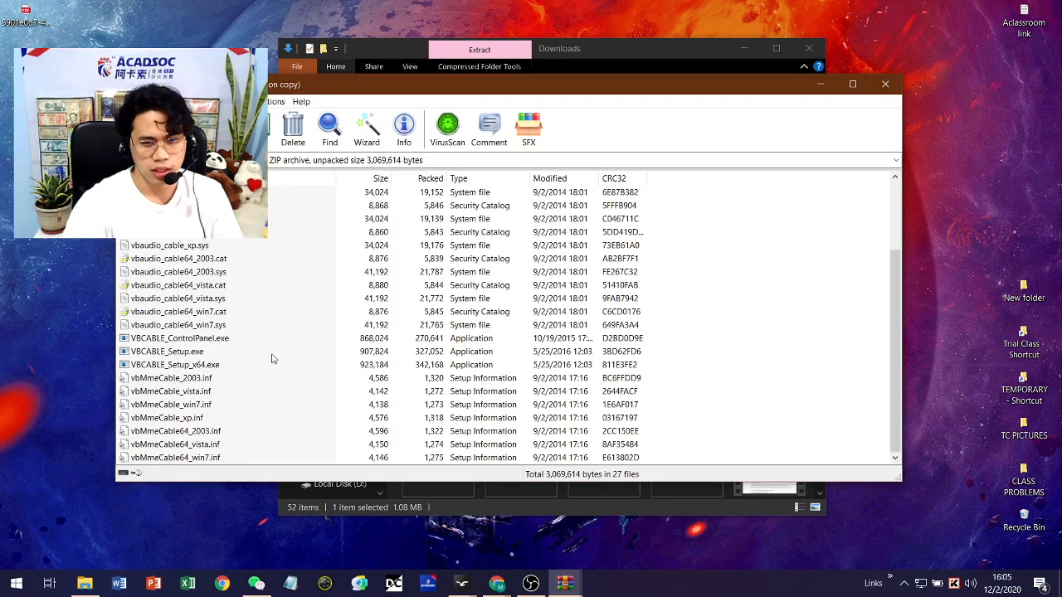
{"action": "left_click", "coordinate": [193, 367]}
{"action": "left_click", "coordinate": [193, 367]}
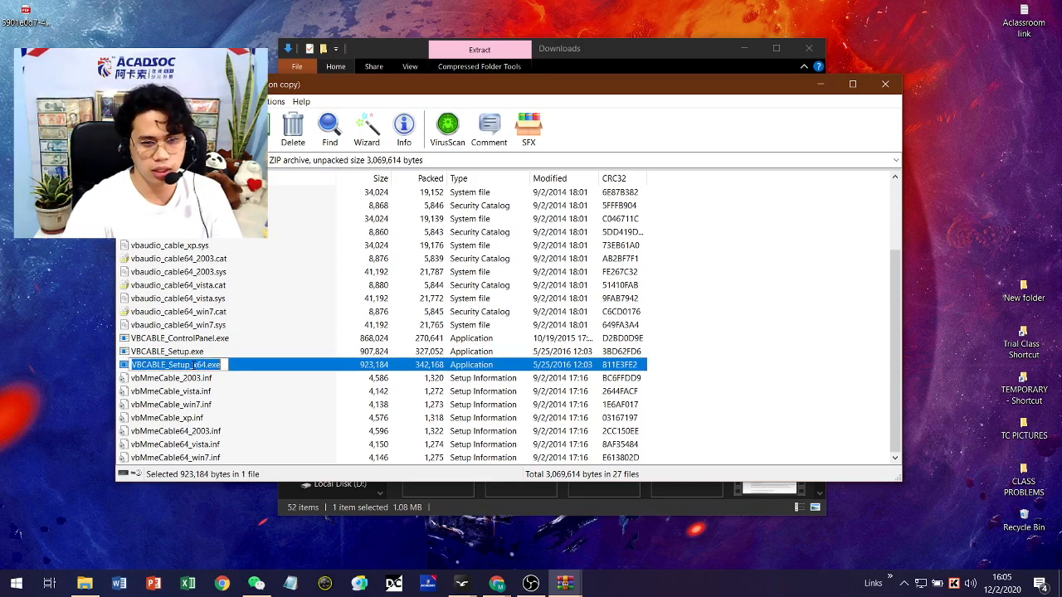
{"action": "double_click", "coordinate": [261, 370]}
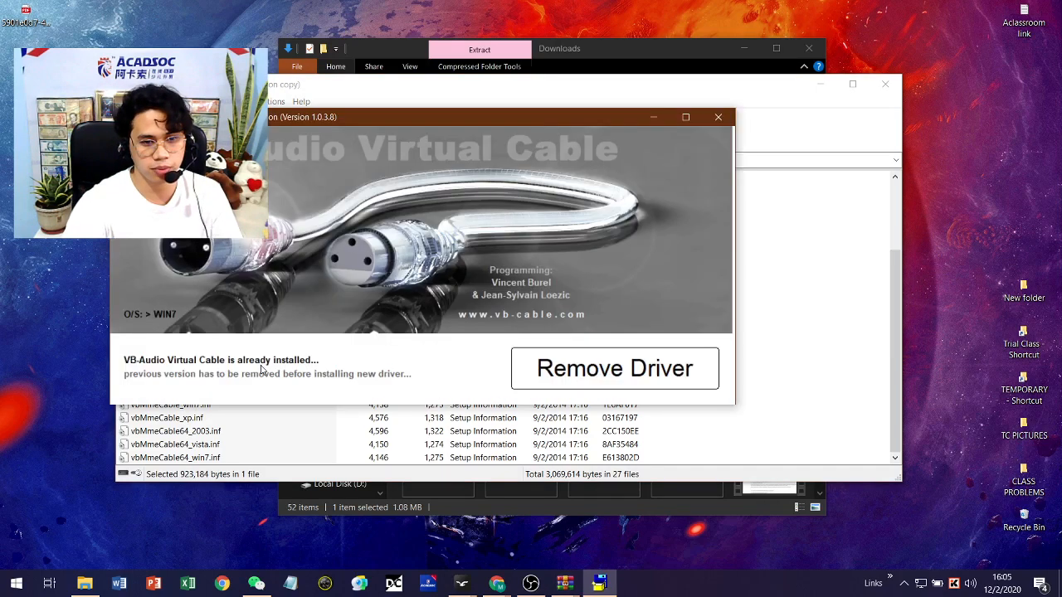
- Close the VB-CABLE installer without removing the driver, along with both archive windows and the Downloads folder
{"action": "left_click_drag", "start_coordinate": [506, 120], "coordinate": [533, 149]}
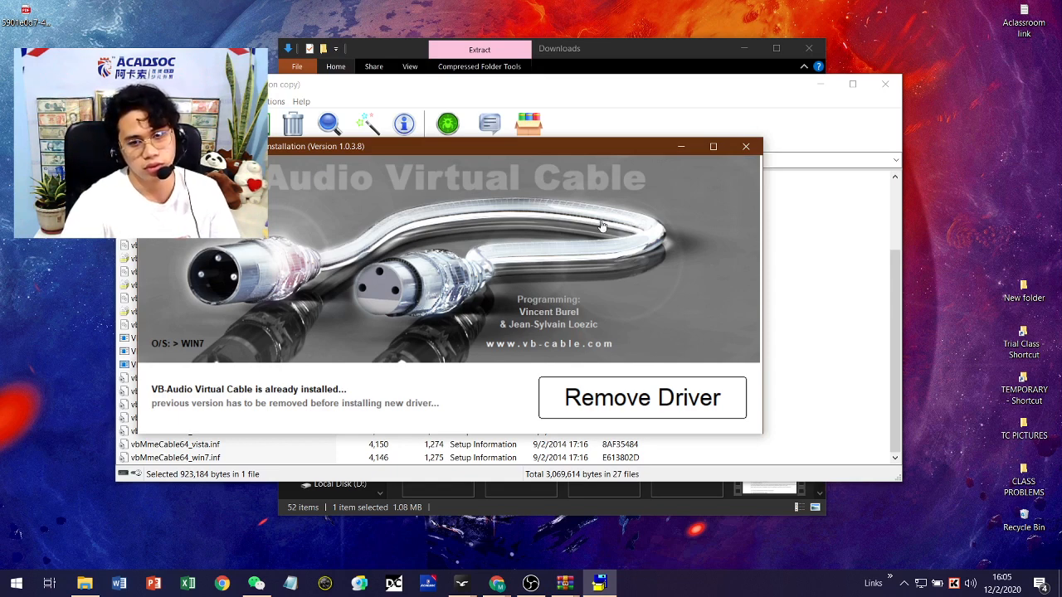
{"action": "left_click", "coordinate": [748, 151]}
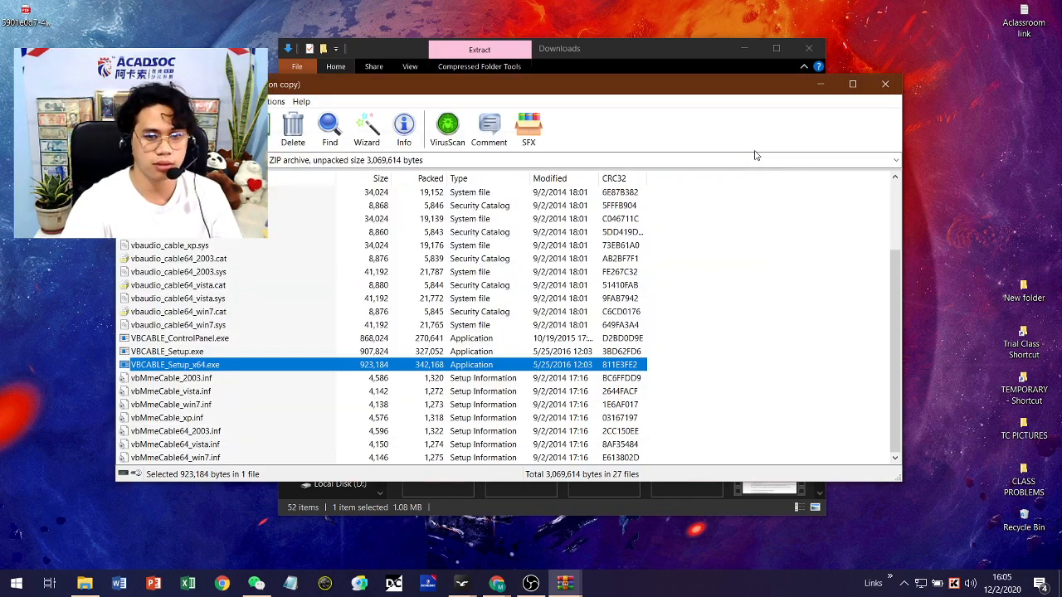
{"action": "left_click", "coordinate": [884, 83]}
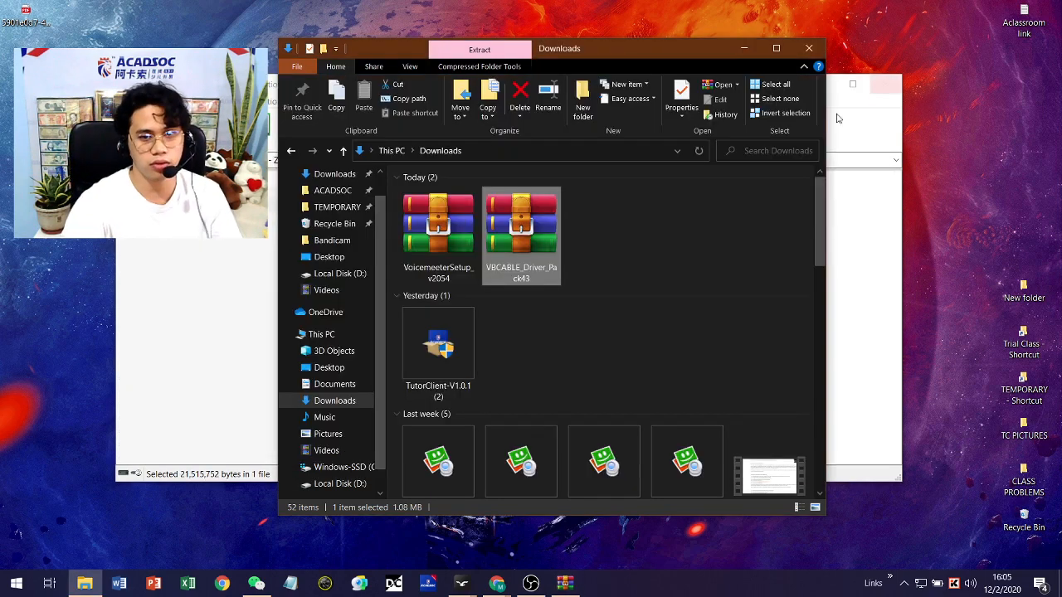
{"action": "left_click", "coordinate": [808, 49]}
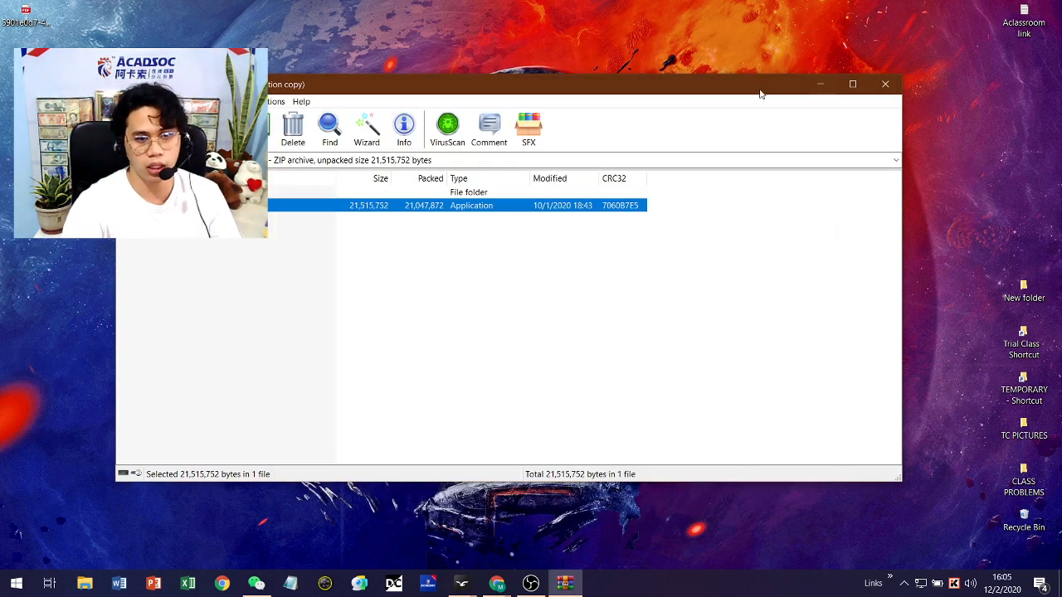
{"action": "left_click", "coordinate": [884, 83]}
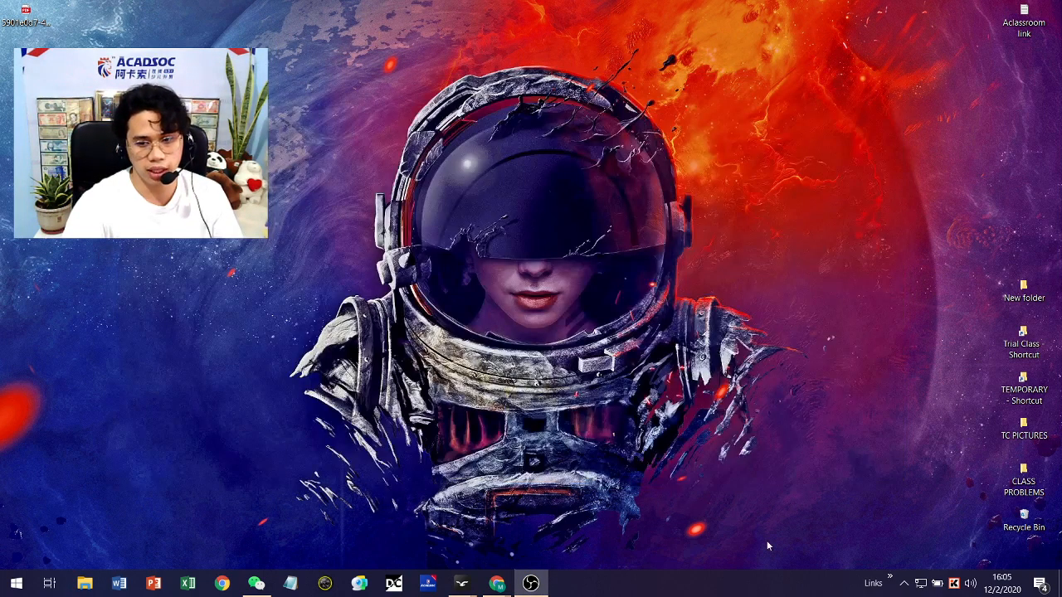
- Launch Voicemeeter Banana from the taskbar's Links shortcuts and reposition its window on the desktop
{"action": "left_click", "coordinate": [891, 581]}
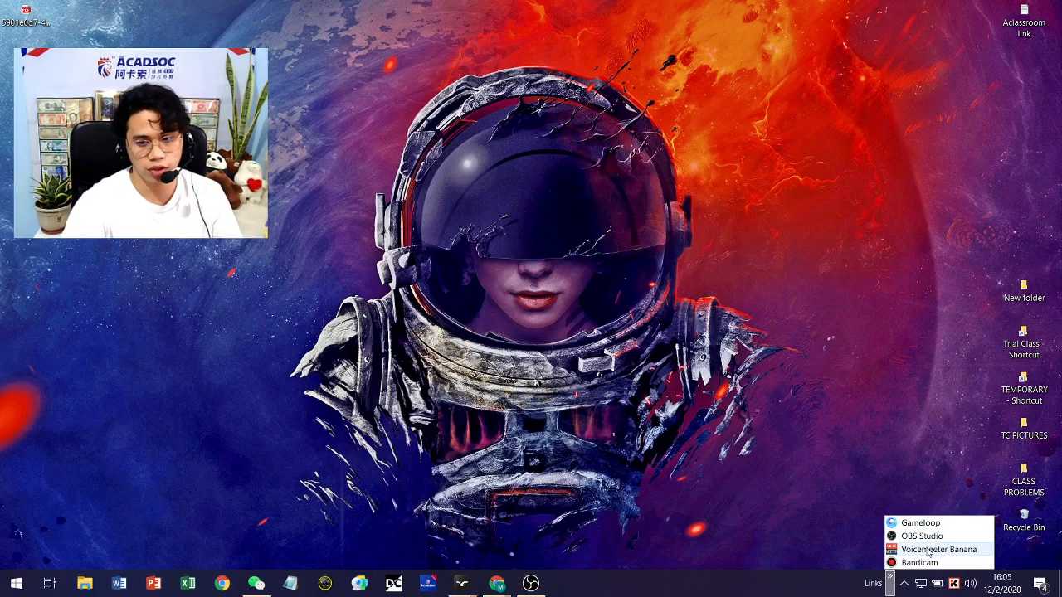
{"action": "left_click", "coordinate": [928, 551]}
{"action": "left_click", "coordinate": [572, 314]}
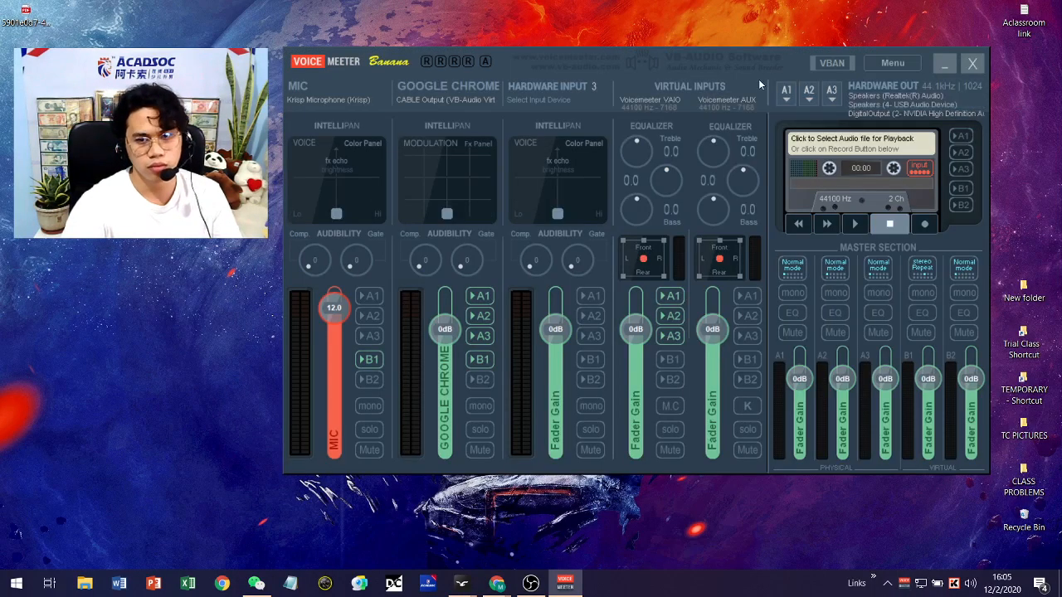
{"action": "left_click_drag", "start_coordinate": [758, 78], "coordinate": [671, 79]}
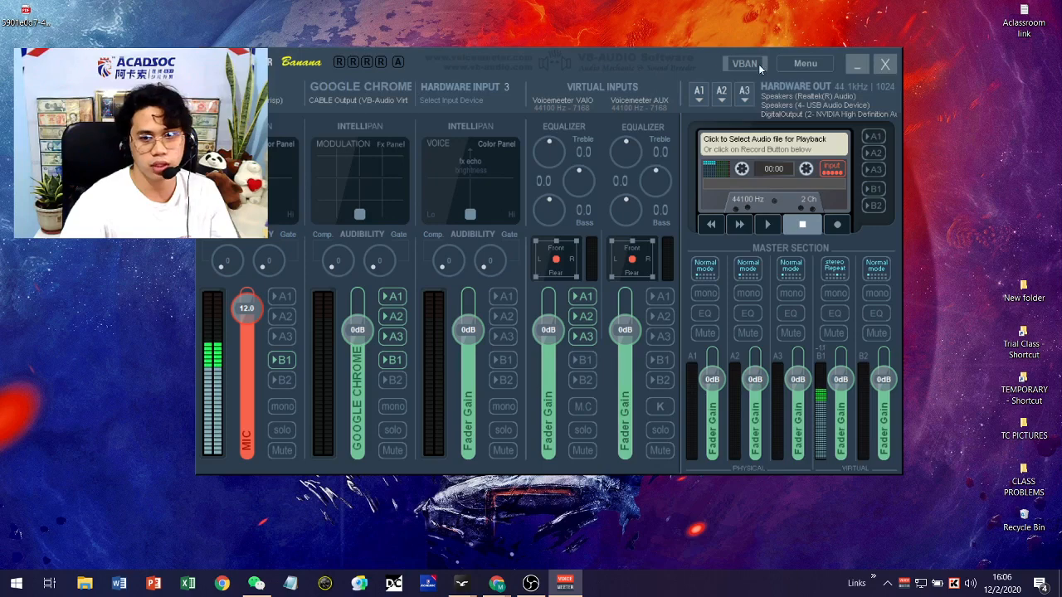
{"action": "left_click_drag", "start_coordinate": [795, 57], "coordinate": [875, 49]}
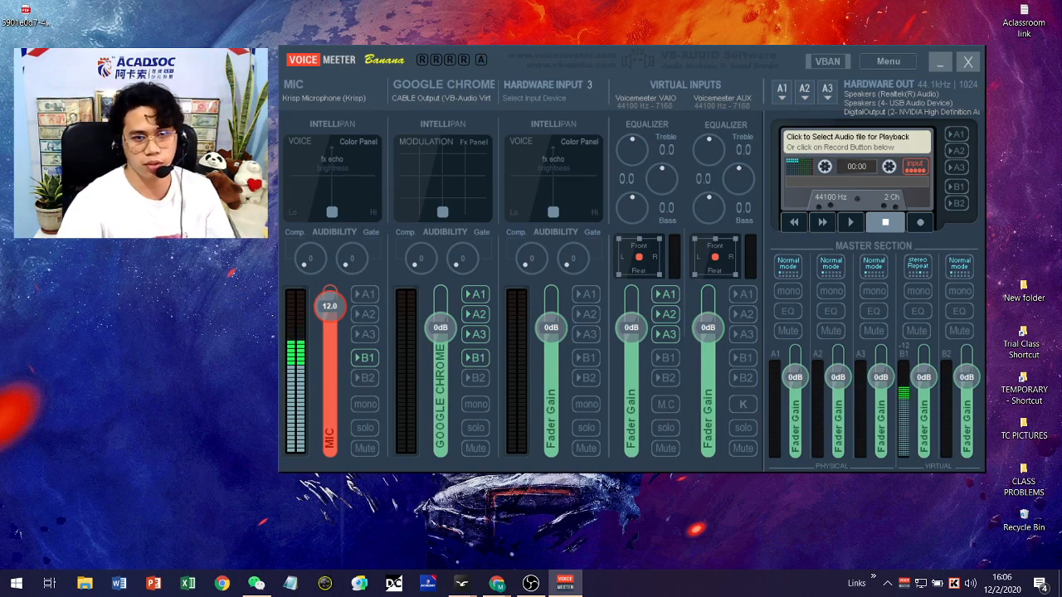
- Search Windows for "voi" to show the Voicemeeter Banana app entry, then dismiss the search
{"action": "left_click", "coordinate": [16, 583]}
{"action": "type", "text": "voi"}
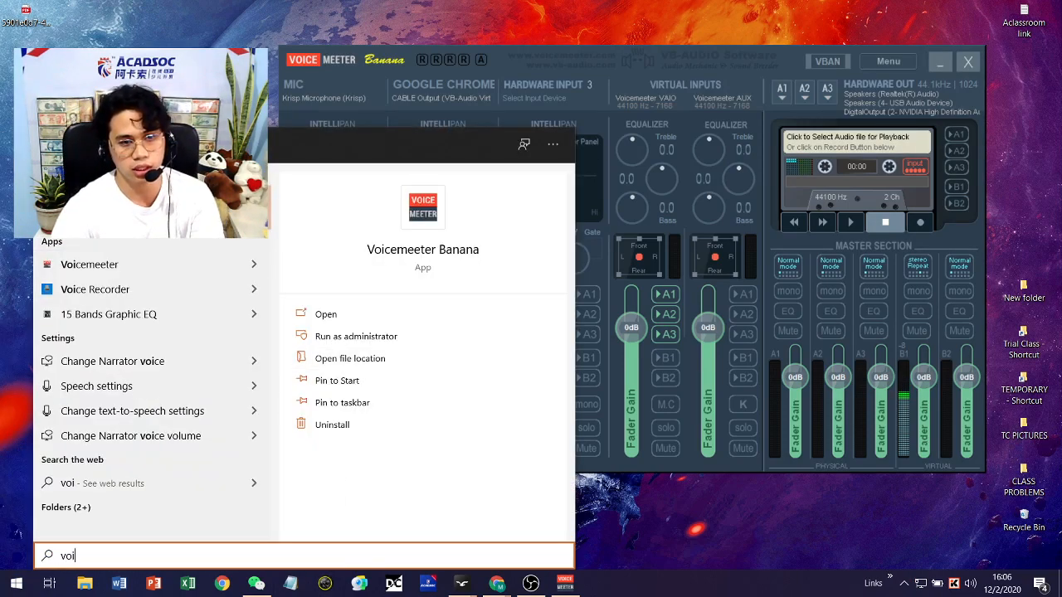
{"action": "left_click", "coordinate": [687, 538]}
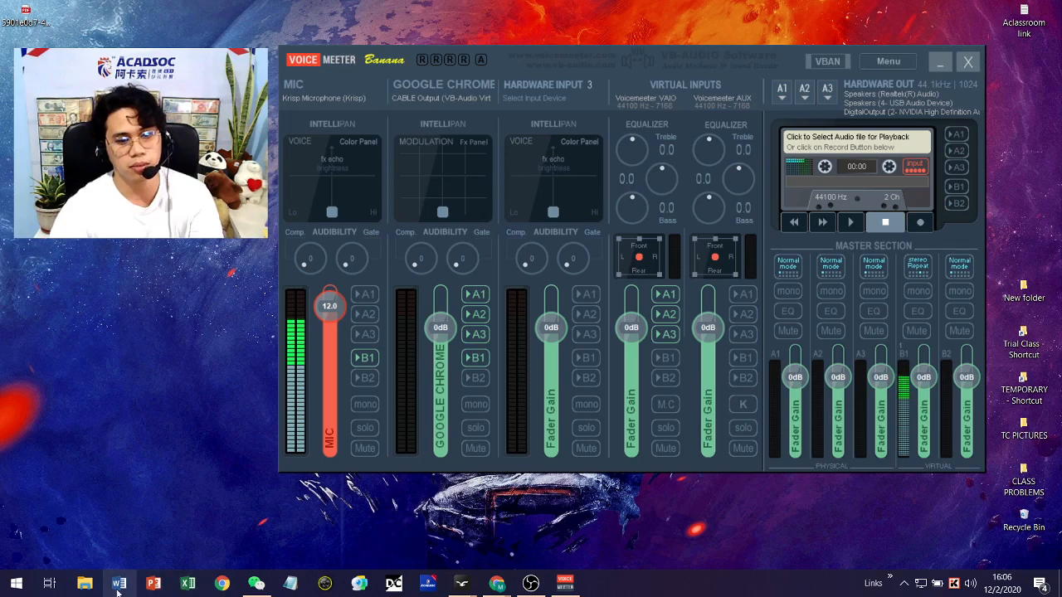
- Browse to the CABLE folder under C: > Program Files > VB in File Explorer to view its files, then close the window
{"action": "left_click", "coordinate": [87, 585]}
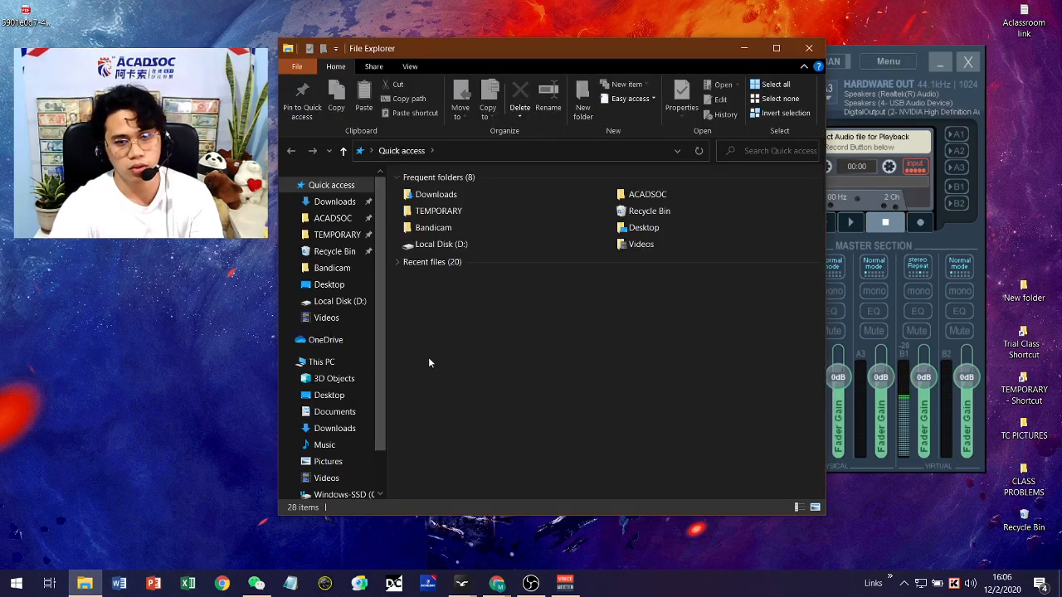
{"action": "left_click", "coordinate": [321, 362]}
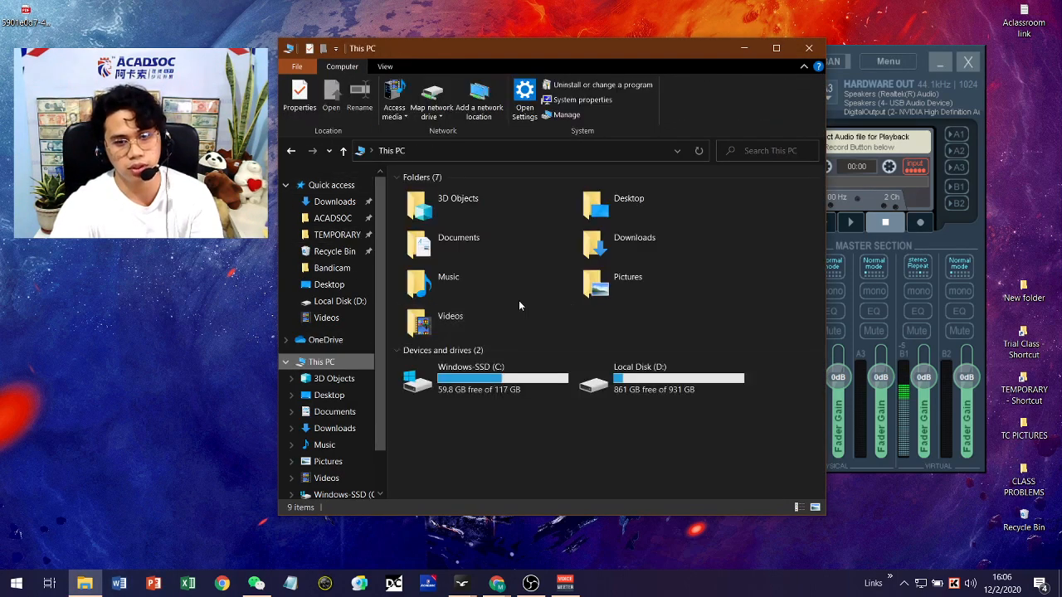
{"action": "double_click", "coordinate": [496, 383]}
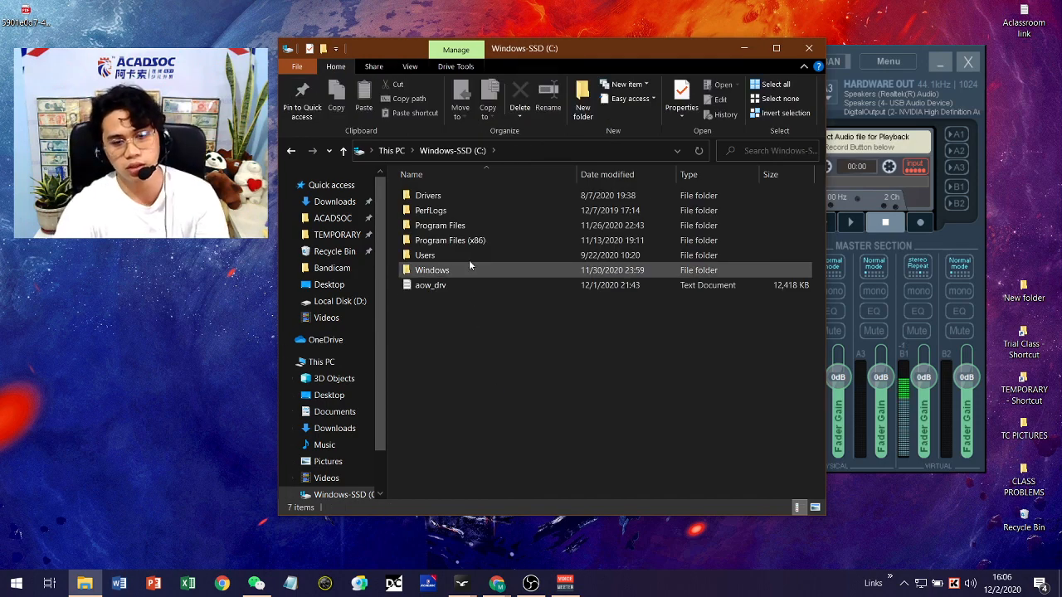
{"action": "double_click", "coordinate": [472, 225]}
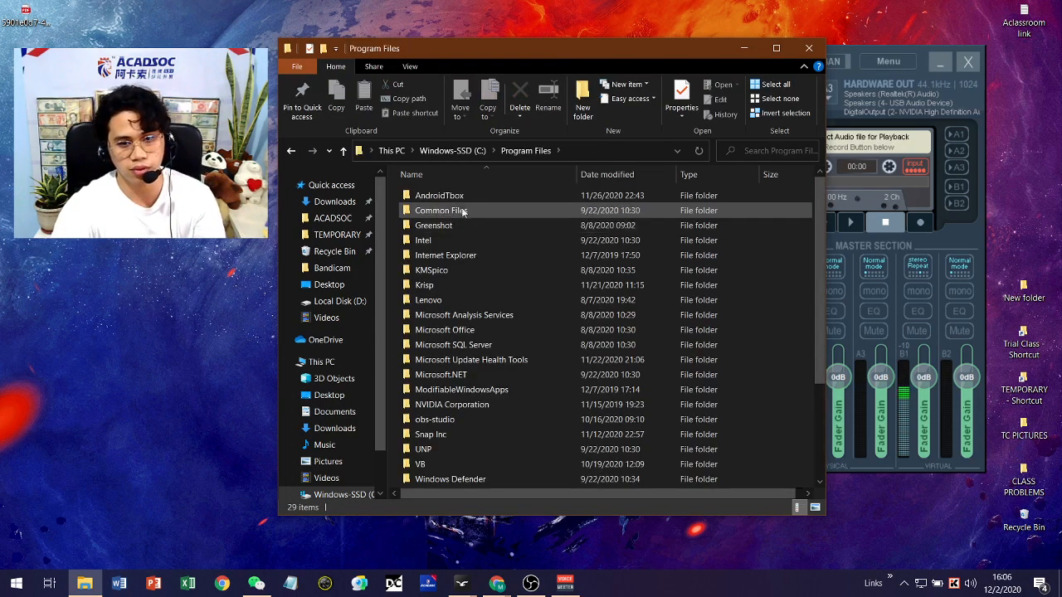
{"action": "double_click", "coordinate": [462, 465]}
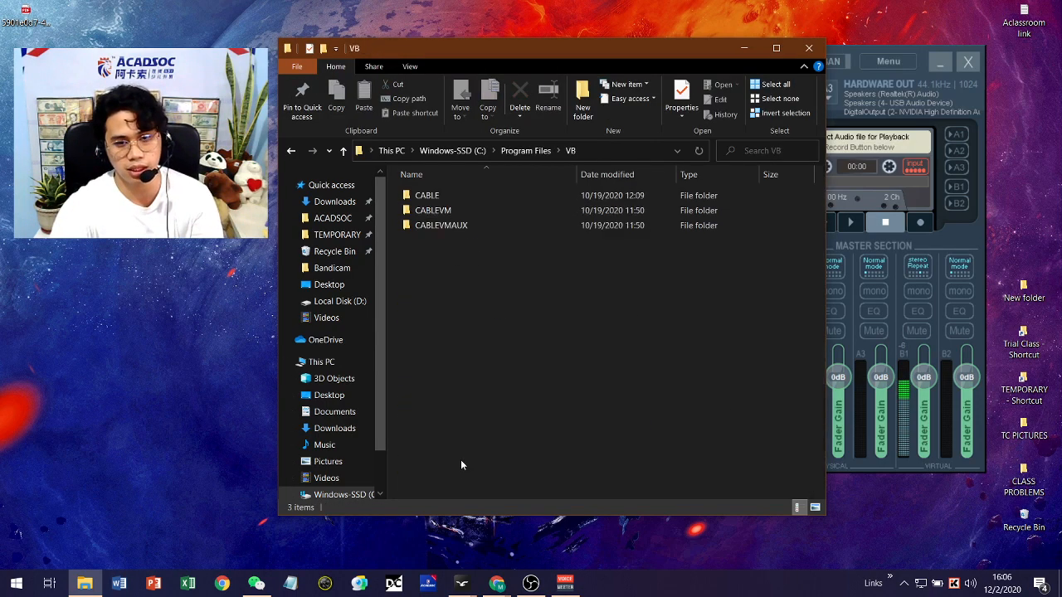
{"action": "double_click", "coordinate": [458, 199]}
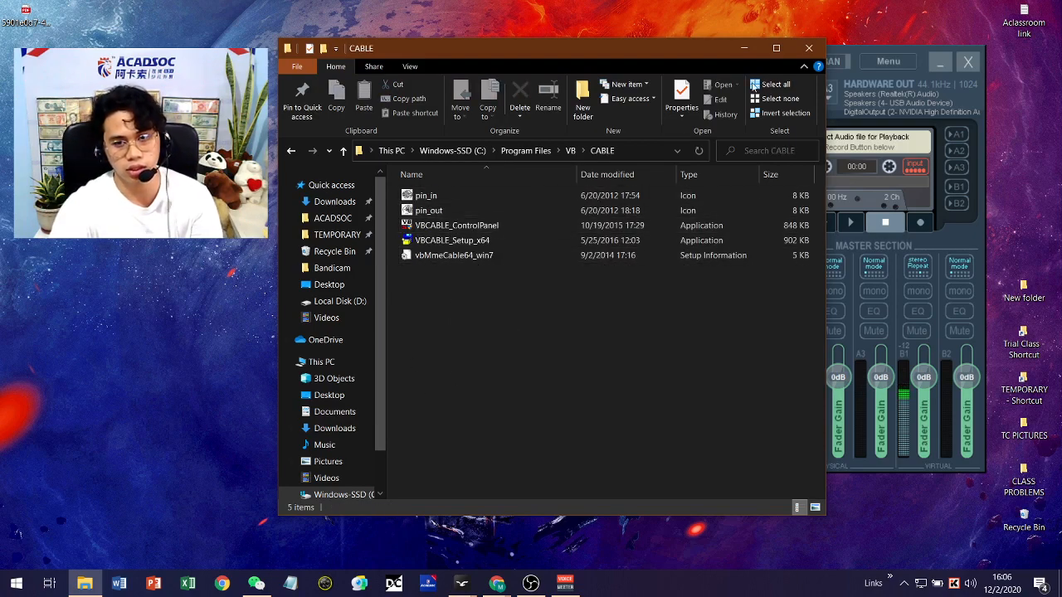
{"action": "left_click", "coordinate": [809, 49]}
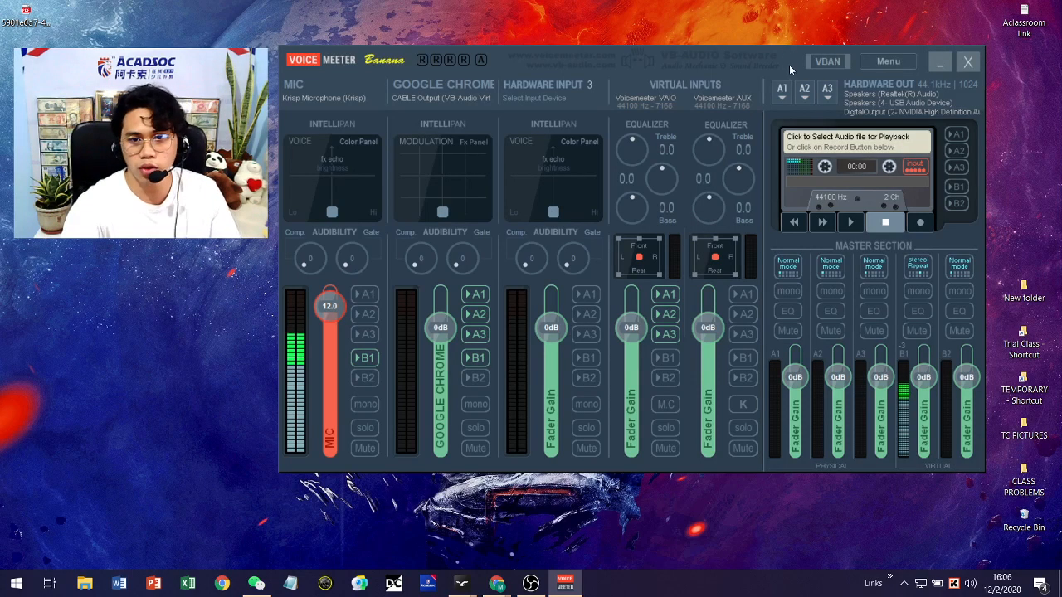
- Nudge the Voicemeeter window up slightly and look through the device lists of hardware outputs A1 and A2
{"action": "left_click_drag", "start_coordinate": [559, 71], "coordinate": [555, 62]}
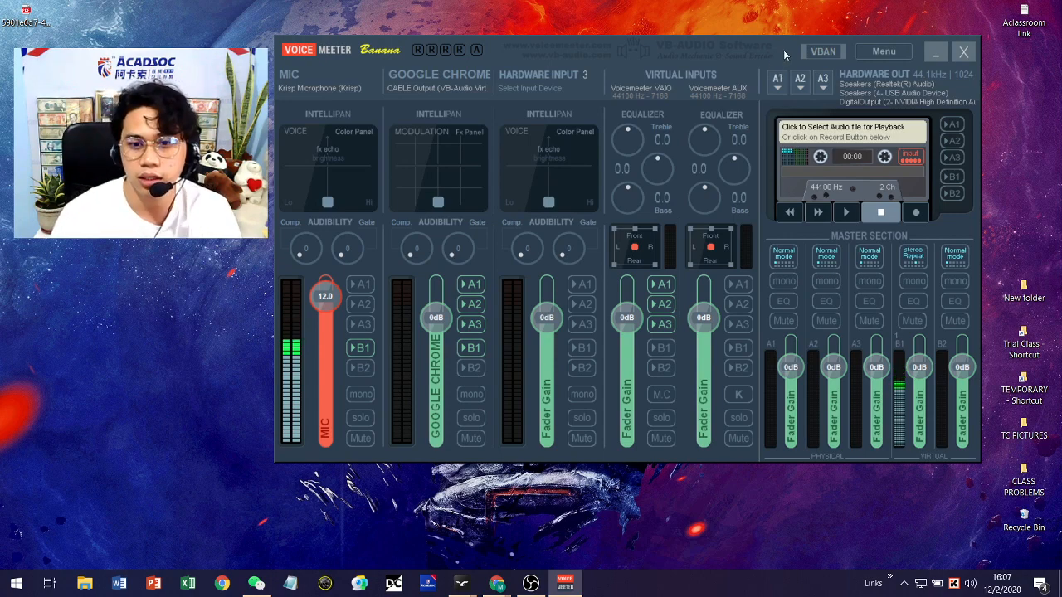
{"action": "left_click", "coordinate": [784, 86]}
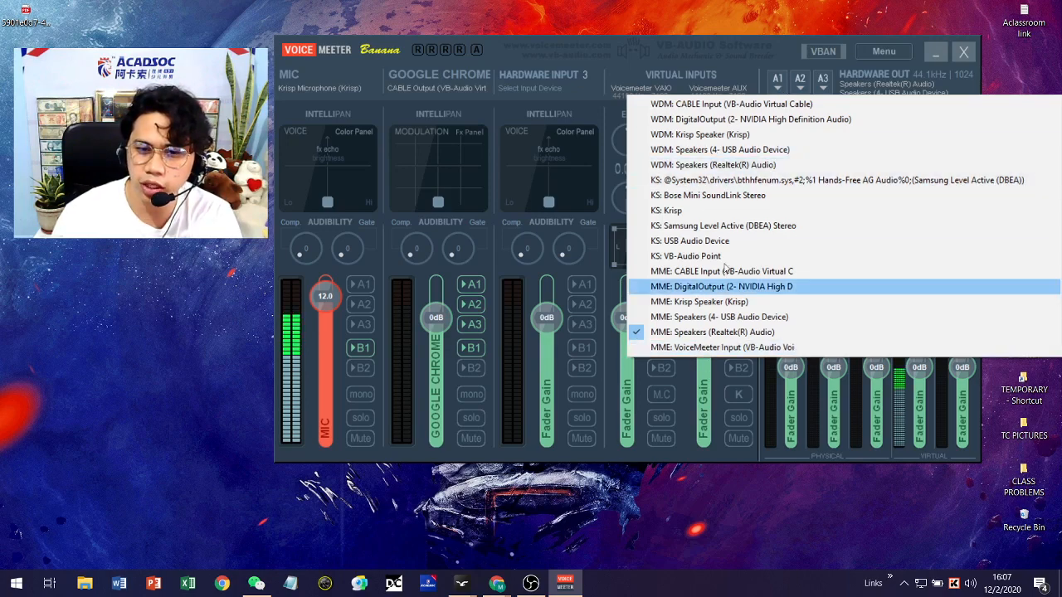
{"action": "left_click", "coordinate": [792, 83]}
{"action": "left_click", "coordinate": [792, 83]}
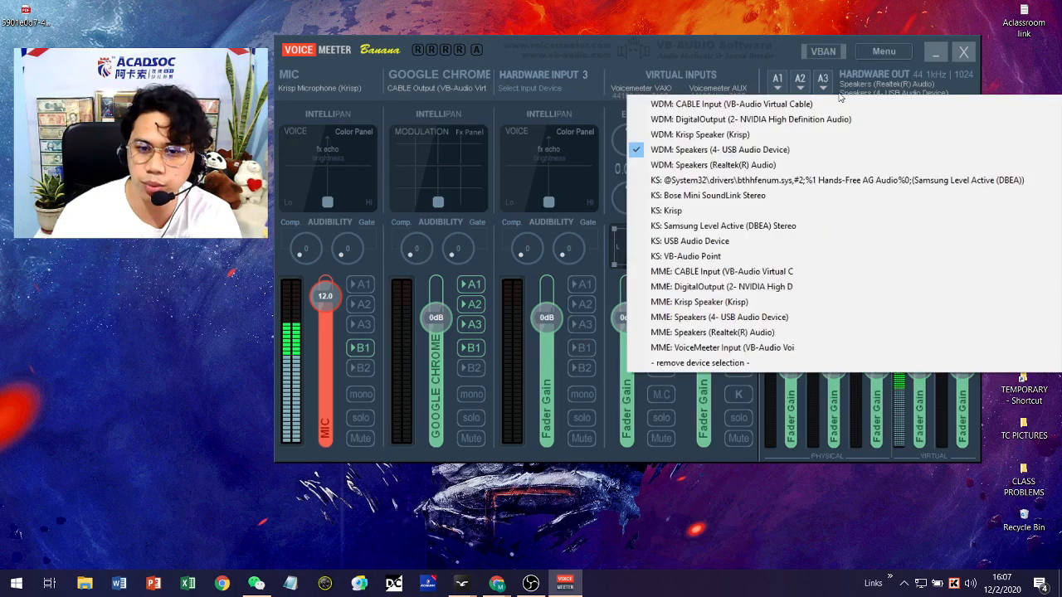
{"action": "left_click", "coordinate": [792, 83]}
{"action": "left_click", "coordinate": [793, 83]}
{"action": "left_click", "coordinate": [792, 83]}
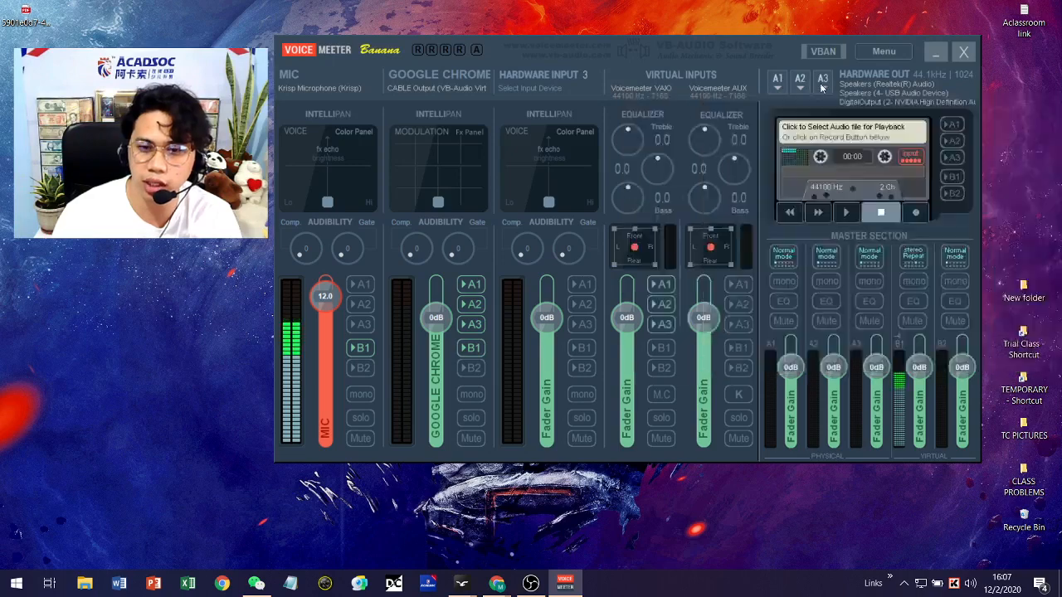
- Examine which audio devices are assigned to hardware outputs A1, A2 and A3, without changing any selection
{"action": "left_click", "coordinate": [778, 80]}
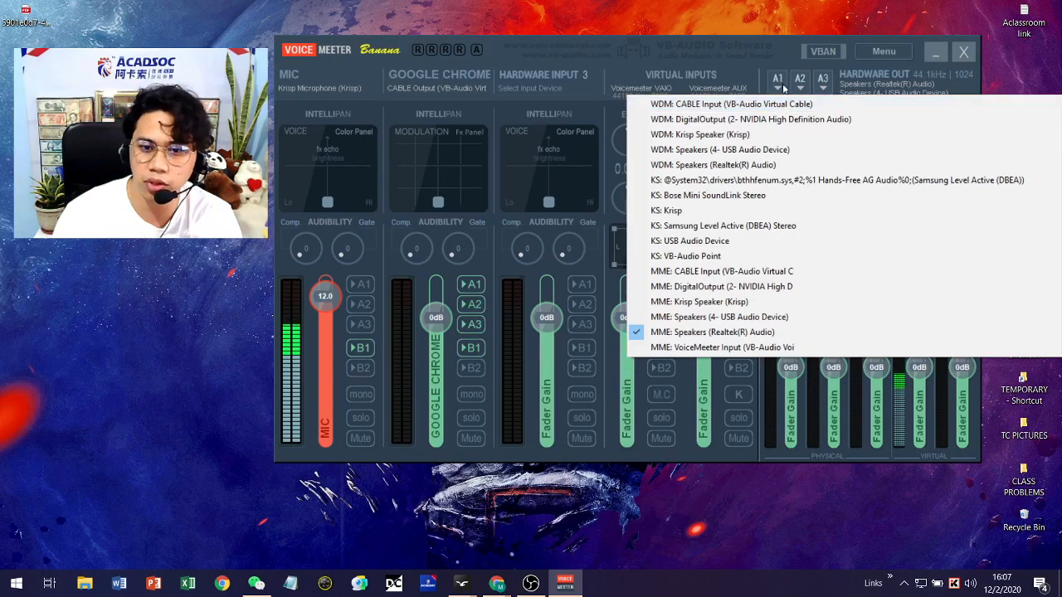
{"action": "left_click", "coordinate": [781, 86]}
{"action": "left_click", "coordinate": [781, 87]}
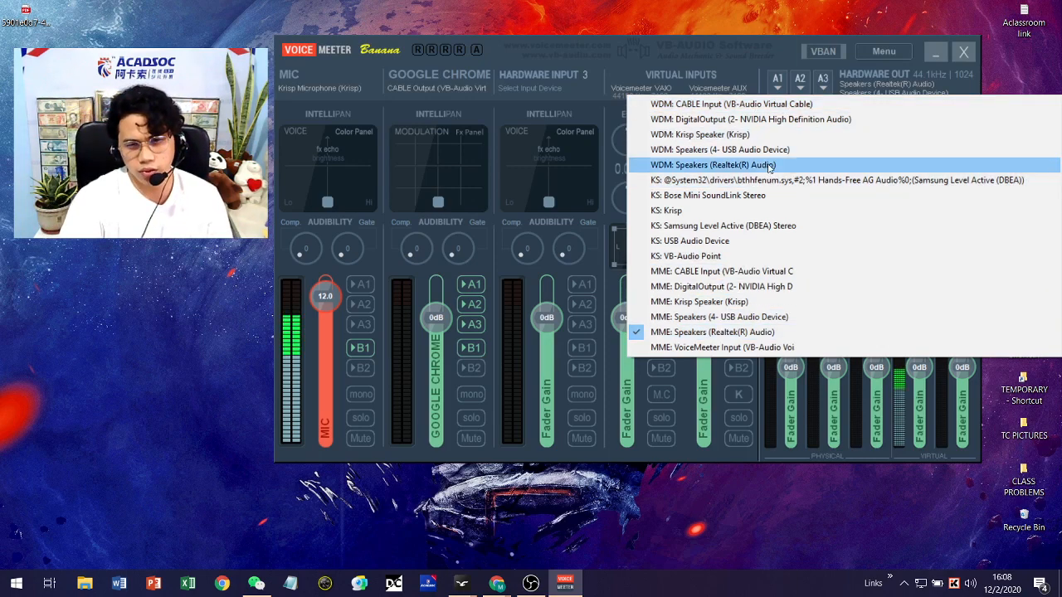
{"action": "left_click", "coordinate": [780, 80]}
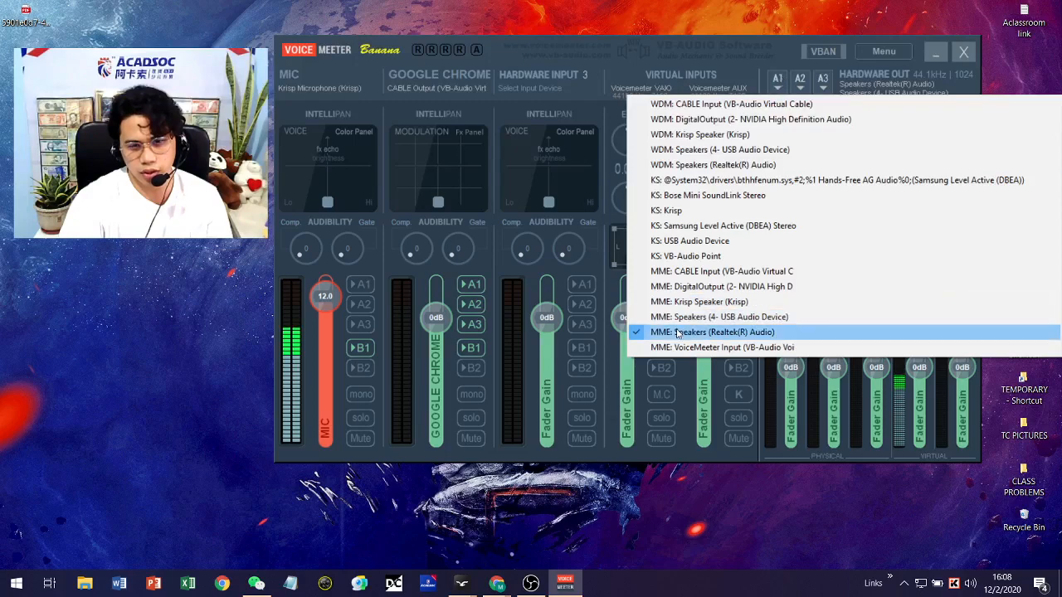
{"action": "left_click", "coordinate": [801, 80]}
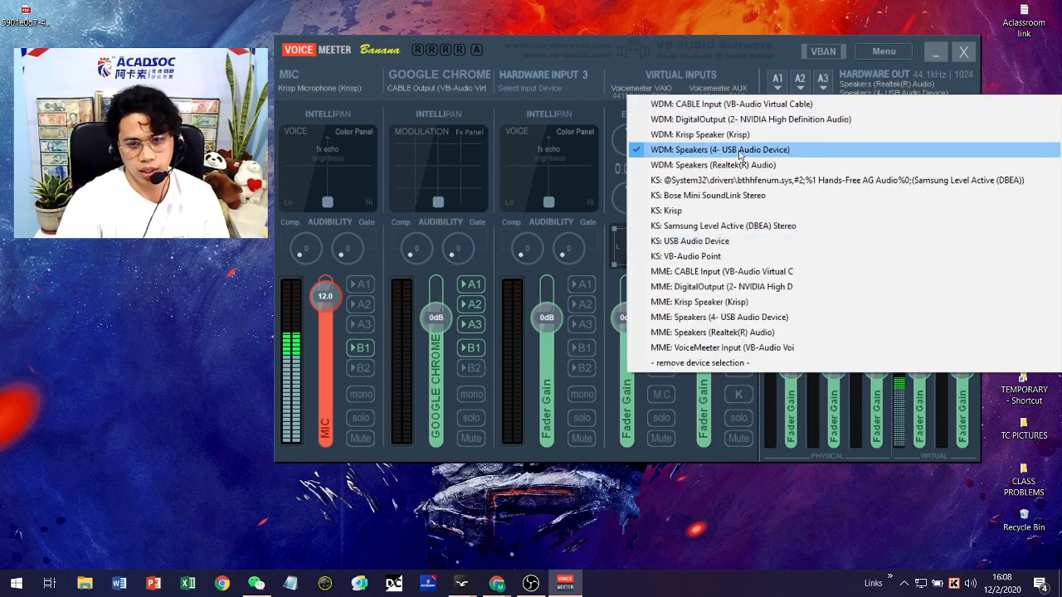
{"action": "left_click", "coordinate": [822, 83]}
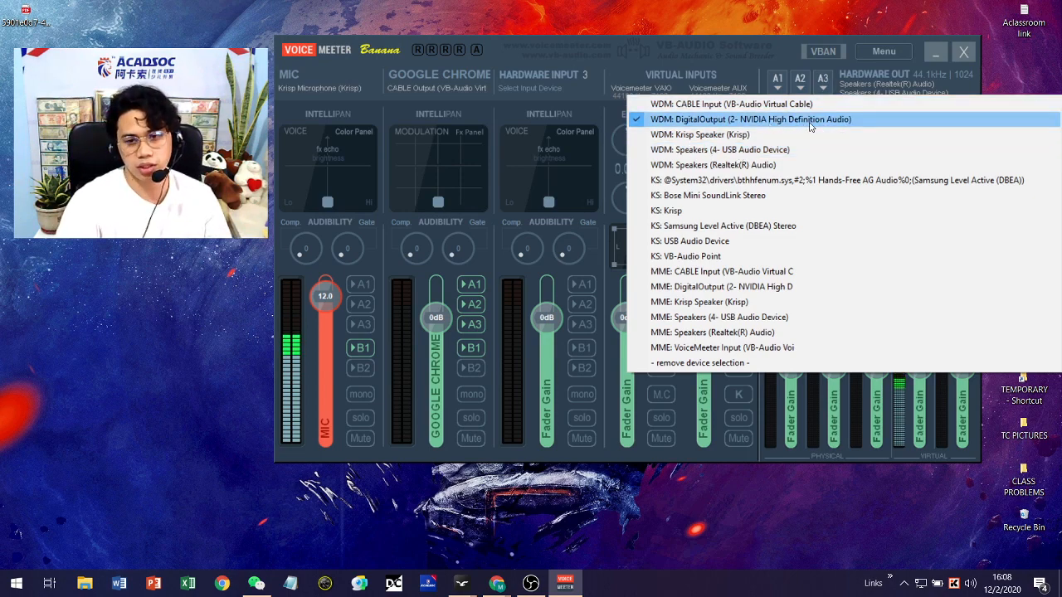
{"action": "left_click", "coordinate": [782, 83]}
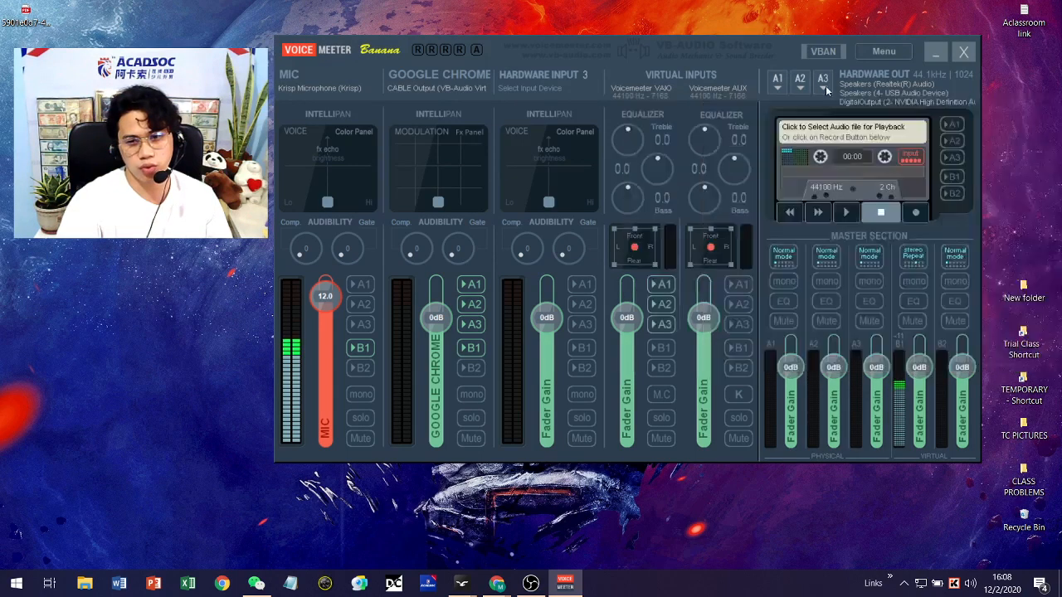
{"action": "left_click", "coordinate": [783, 84]}
{"action": "left_click", "coordinate": [784, 84]}
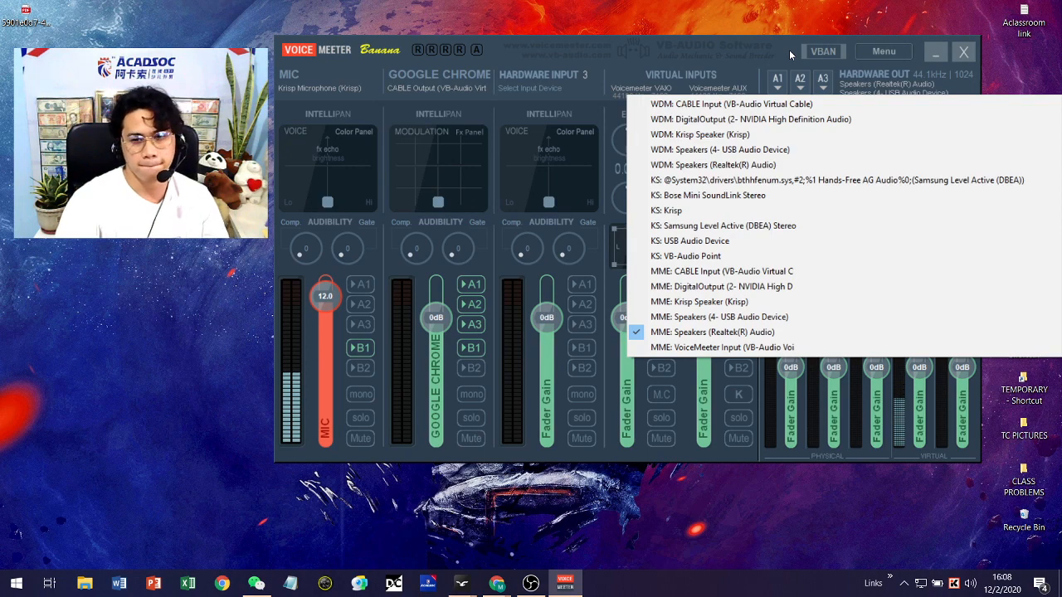
{"action": "left_click", "coordinate": [799, 78]}
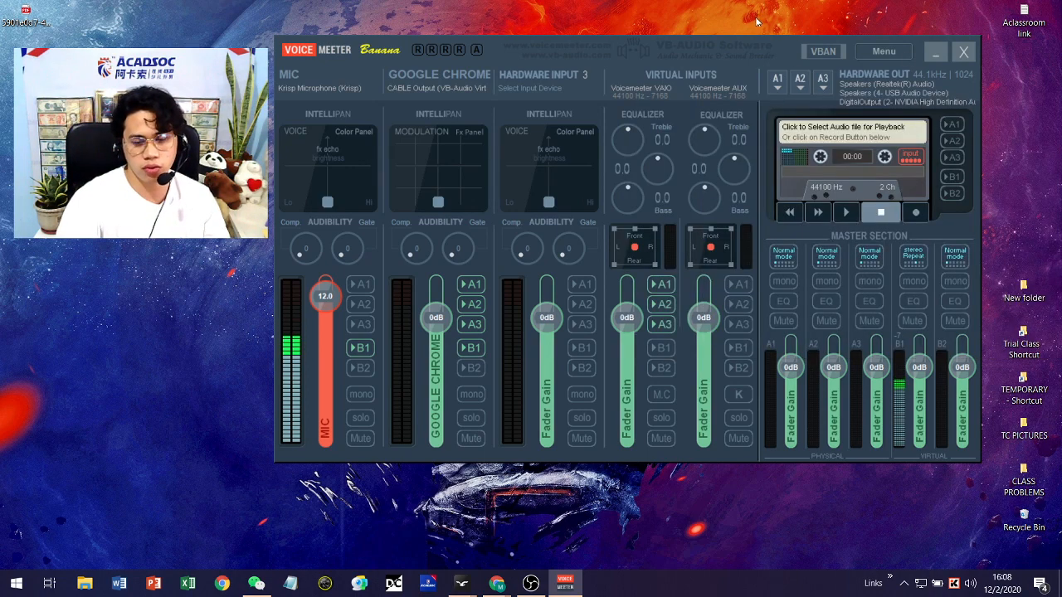
- Review the first hardware input's MIC label and device list, and check Krisp's microphone settings
{"action": "double_click", "coordinate": [322, 93]}
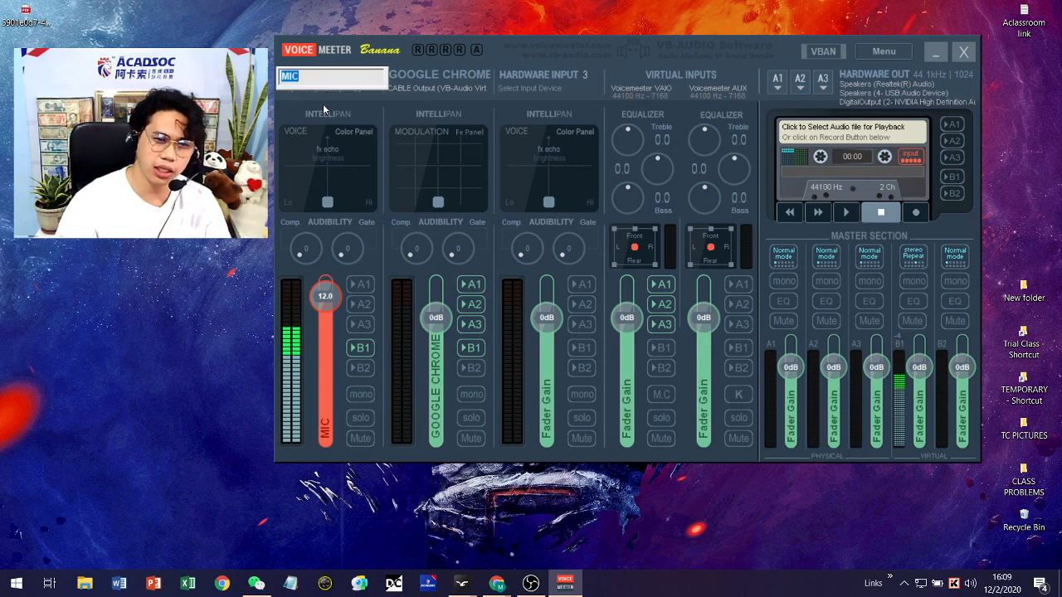
{"action": "key", "text": "Return"}
{"action": "left_click", "coordinate": [318, 93]}
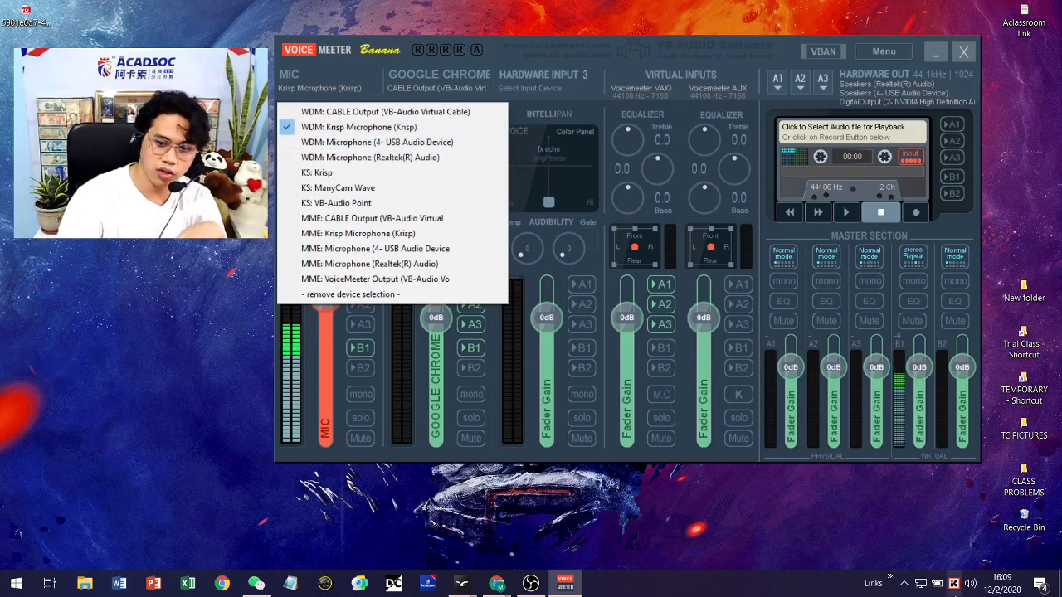
{"action": "left_click", "coordinate": [954, 584]}
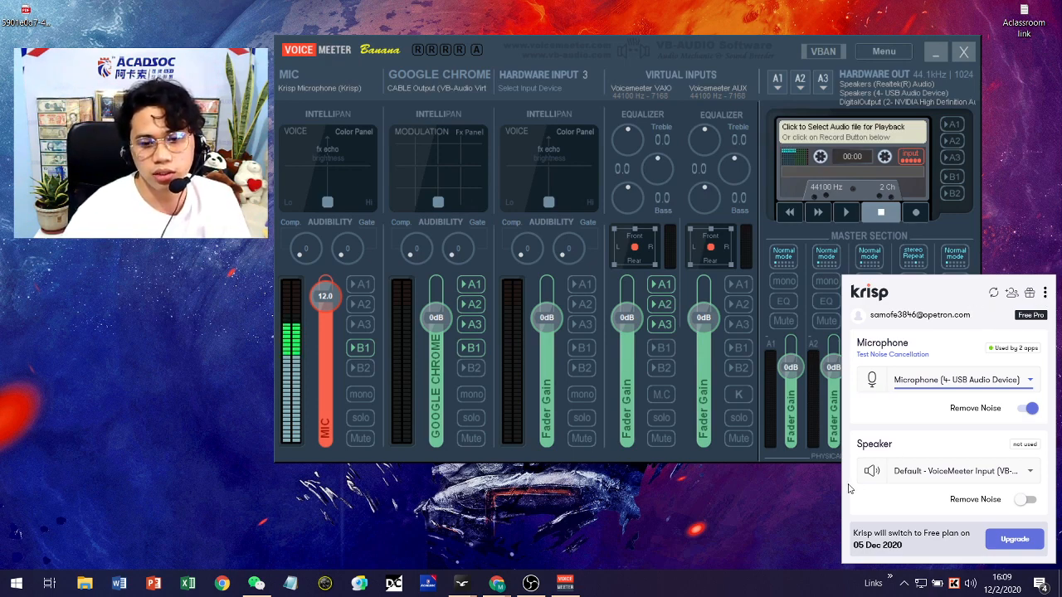
{"action": "left_click", "coordinate": [802, 504]}
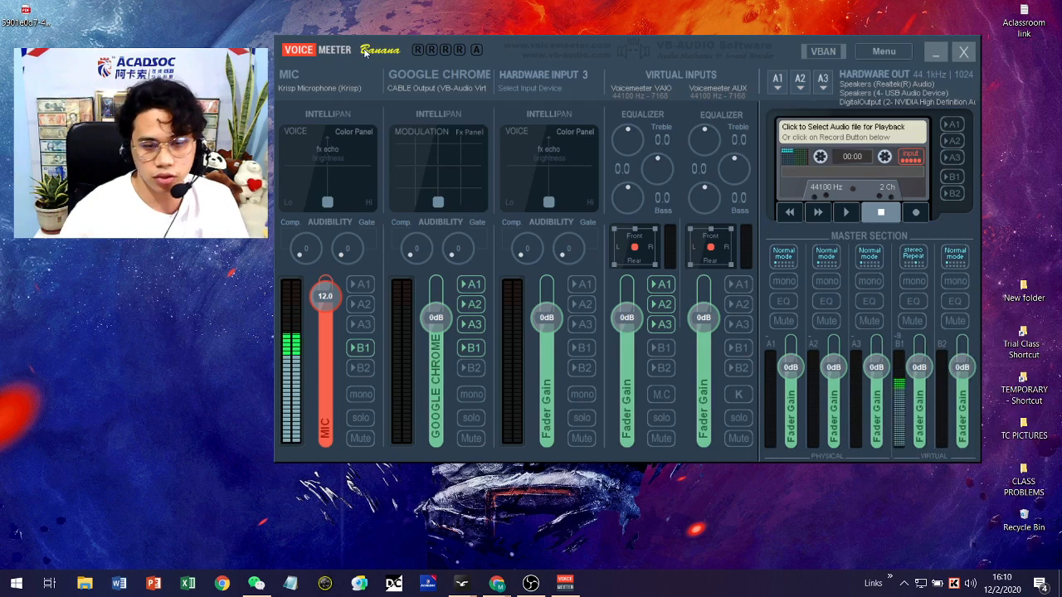
- Assign WDM: Krisp Microphone (Krisp) to the MIC input, with its gain at 12.0 and its output routed to B1
{"action": "left_click", "coordinate": [321, 88]}
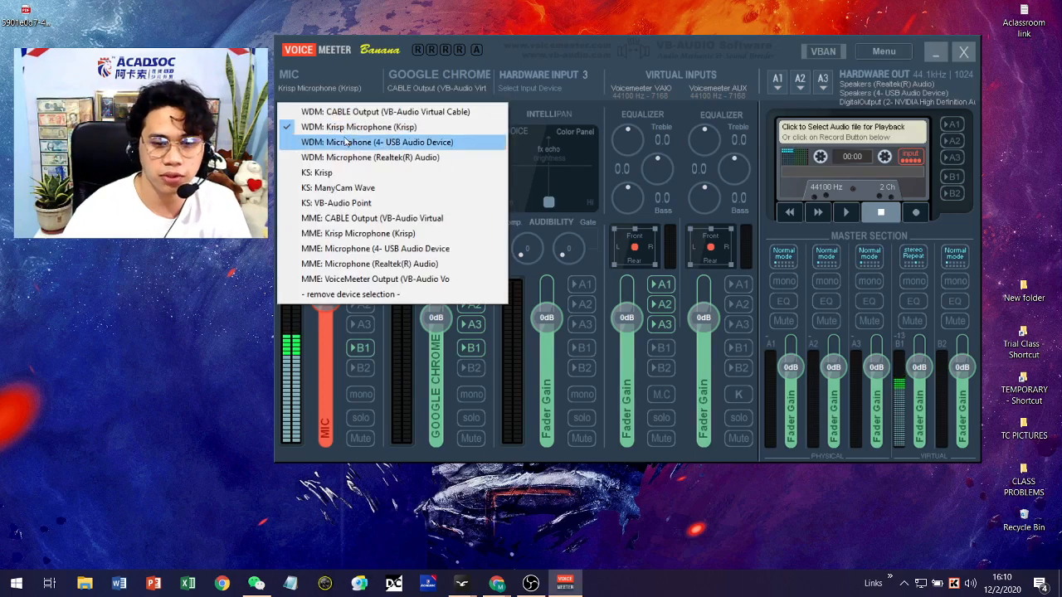
{"action": "left_click", "coordinate": [347, 127]}
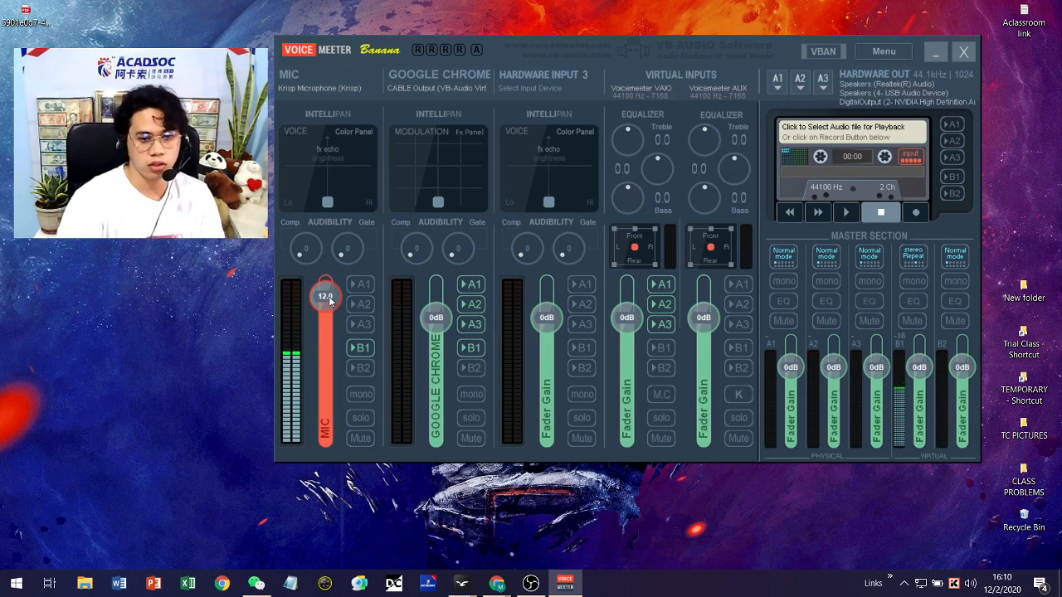
{"action": "mouse_move", "coordinate": [330, 302]}
{"action": "left_mouse_down"}
{"action": "mouse_move", "coordinate": [335, 373]}
{"action": "mouse_move", "coordinate": [335, 287]}
{"action": "left_mouse_up"}
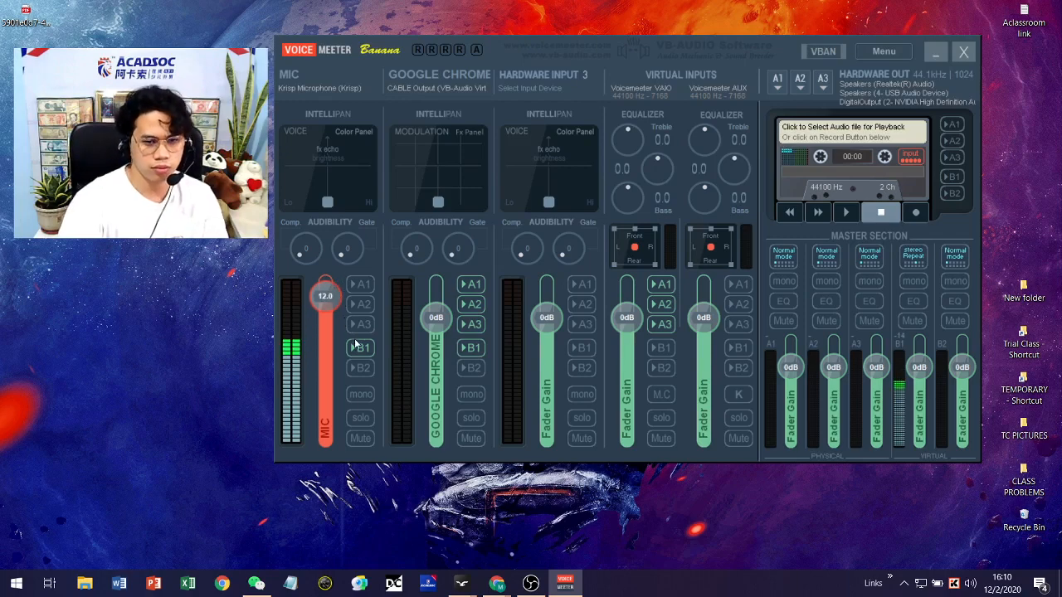
{"action": "left_click", "coordinate": [357, 347]}
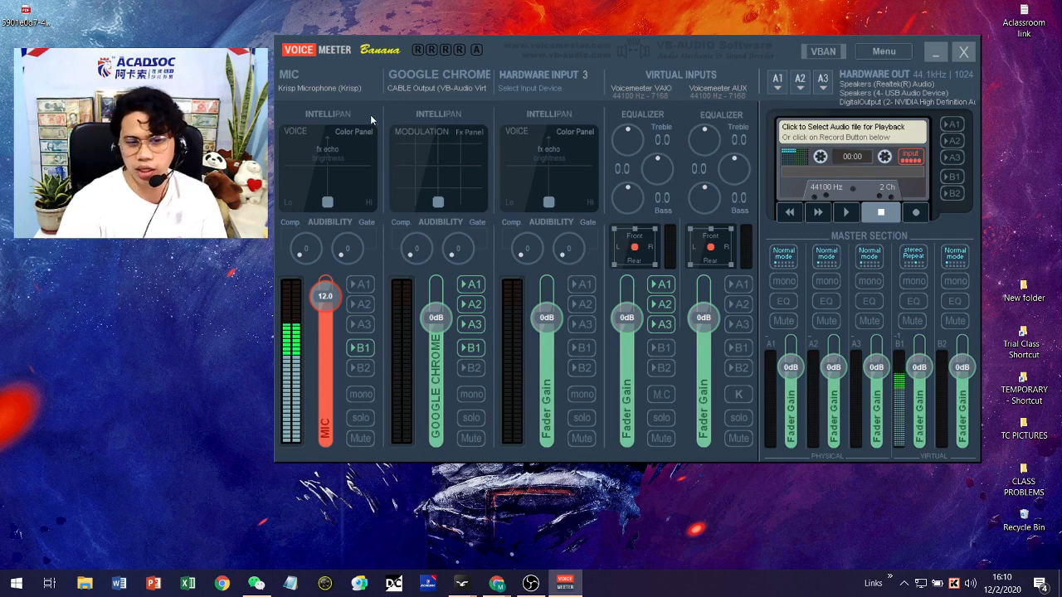
- View the GOOGLE CHROME input's device list, and shift its gain fader before resetting it to 0 dB
{"action": "left_click", "coordinate": [426, 86]}
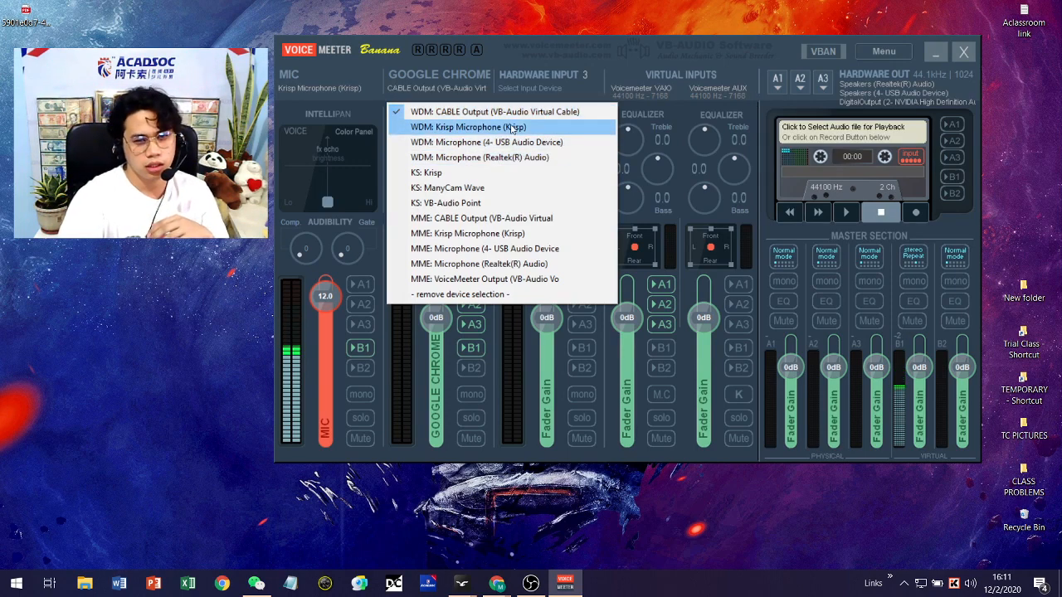
{"action": "left_click", "coordinate": [402, 322]}
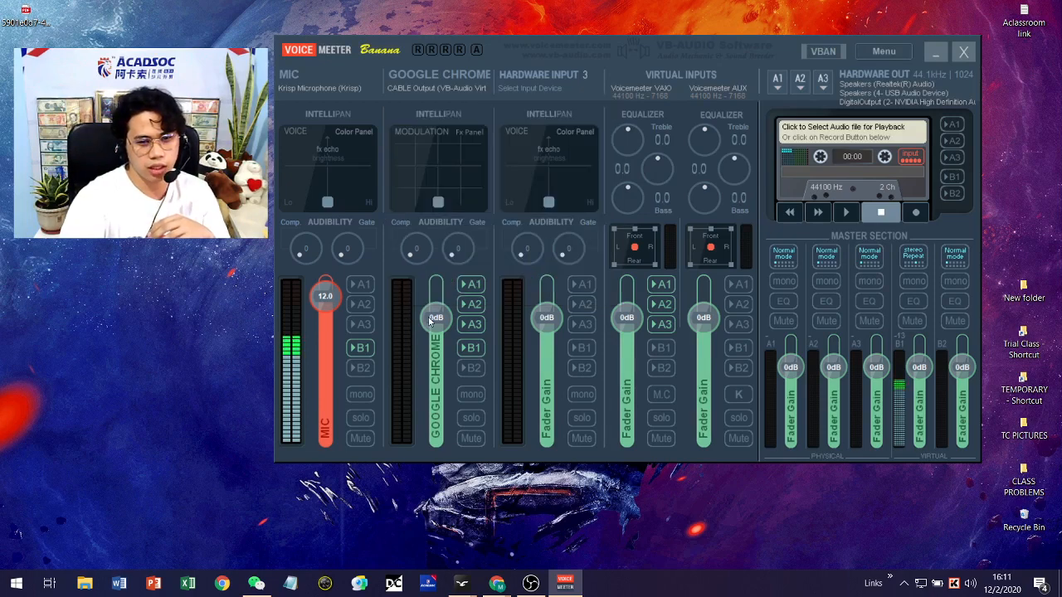
{"action": "mouse_move", "coordinate": [435, 319]}
{"action": "left_mouse_down"}
{"action": "mouse_move", "coordinate": [431, 376]}
{"action": "mouse_move", "coordinate": [436, 299]}
{"action": "mouse_move", "coordinate": [445, 417]}
{"action": "mouse_move", "coordinate": [443, 336]}
{"action": "left_mouse_up"}
{"action": "double_click", "coordinate": [443, 333]}
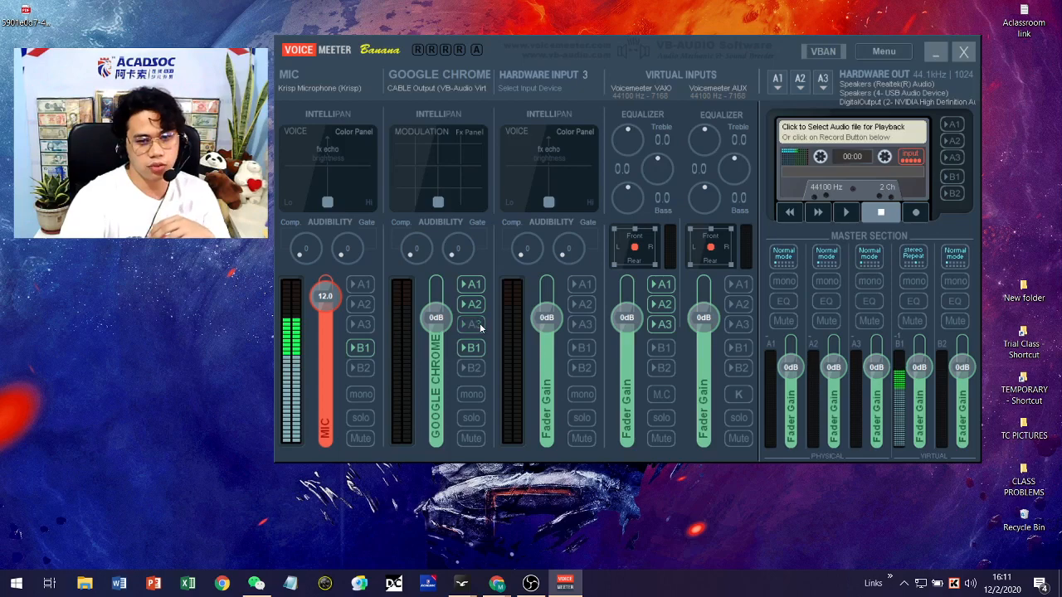
- Toggle the GOOGLE CHROME input's A1, A2 and A3 outputs off and back on
{"action": "left_click", "coordinate": [478, 322]}
{"action": "left_click", "coordinate": [473, 303]}
{"action": "left_click", "coordinate": [477, 290]}
{"action": "left_click", "coordinate": [476, 292]}
{"action": "left_click", "coordinate": [478, 323]}
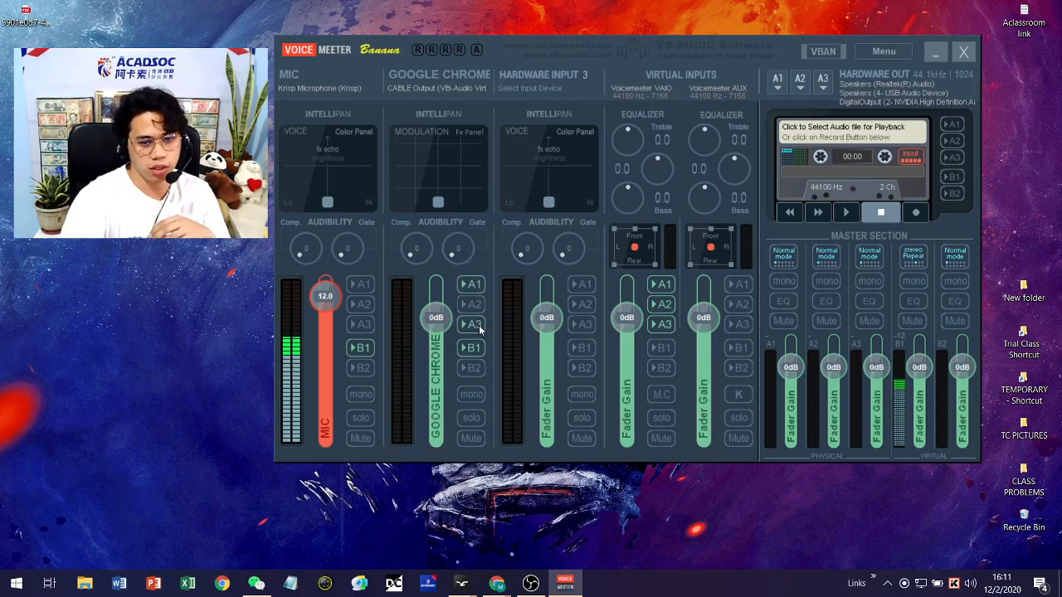
{"action": "left_click", "coordinate": [477, 306]}
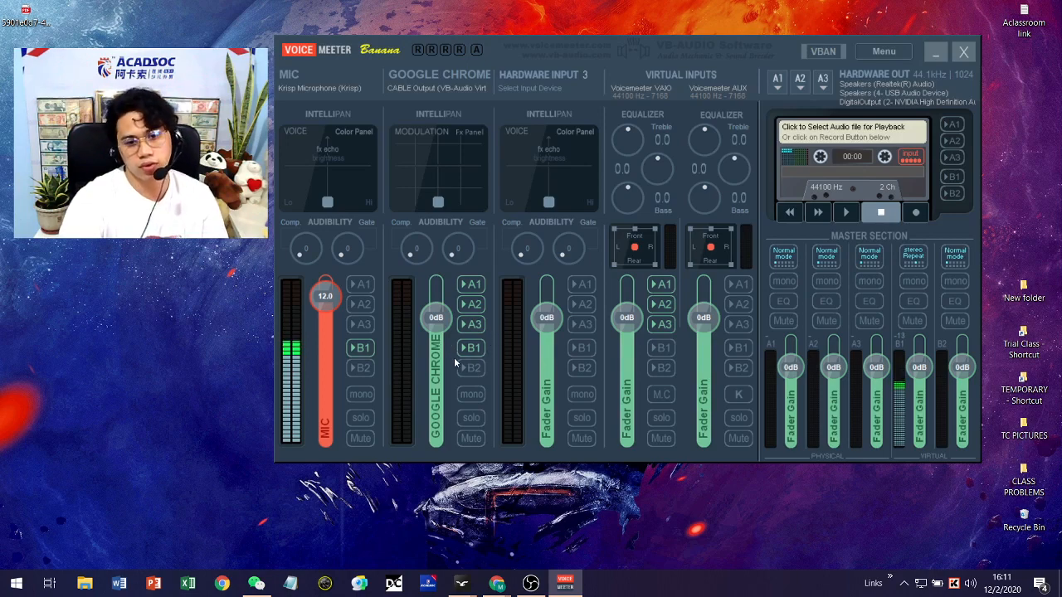
- Limit the GOOGLE CHROME input to the A2 and B1 outputs, and restore A1 and A3
{"action": "left_click", "coordinate": [471, 324]}
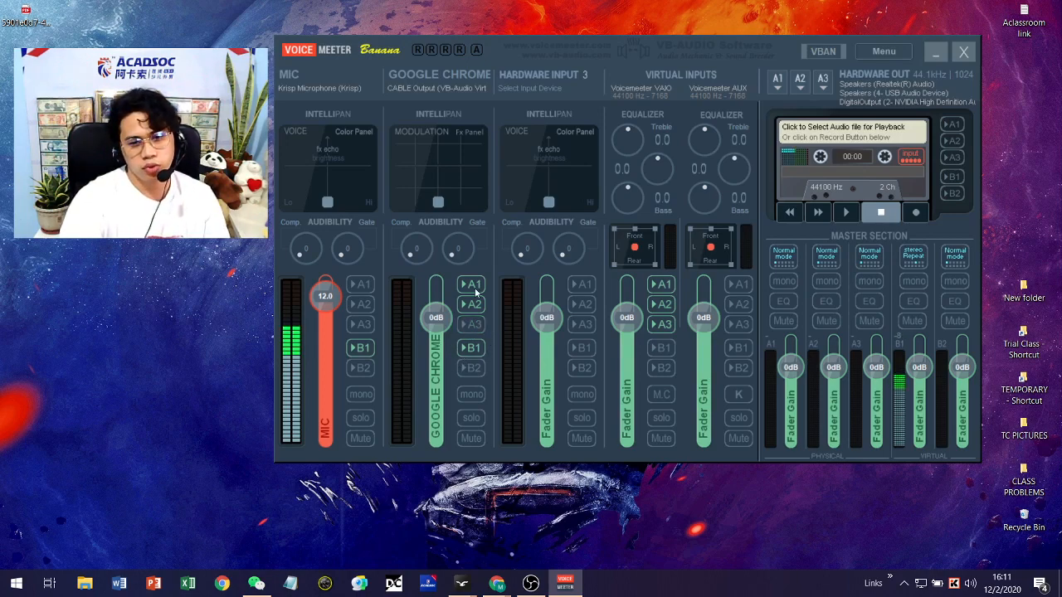
{"action": "left_click", "coordinate": [473, 286]}
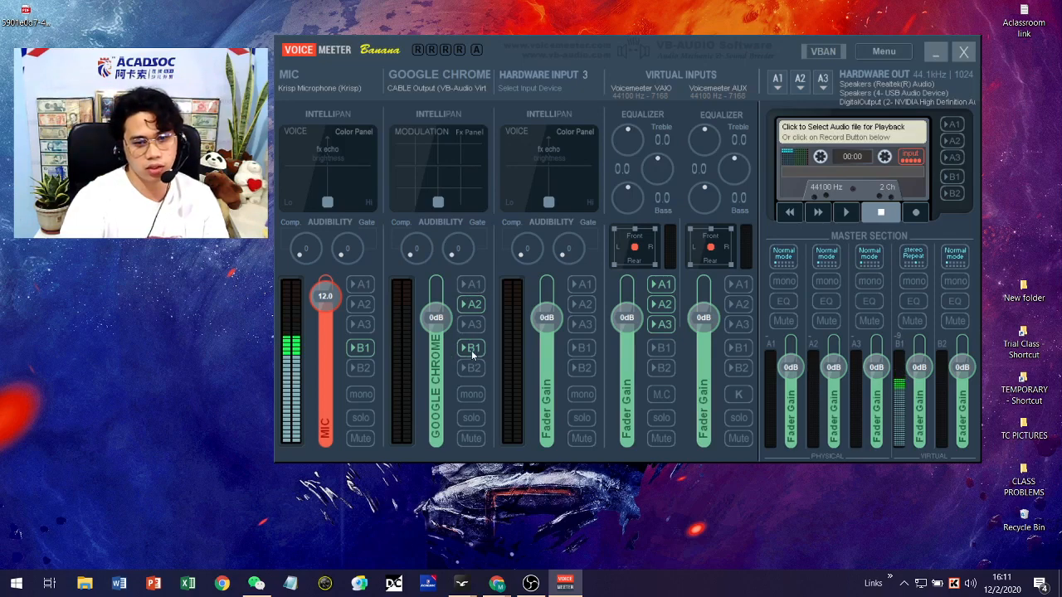
{"action": "left_click", "coordinate": [472, 349]}
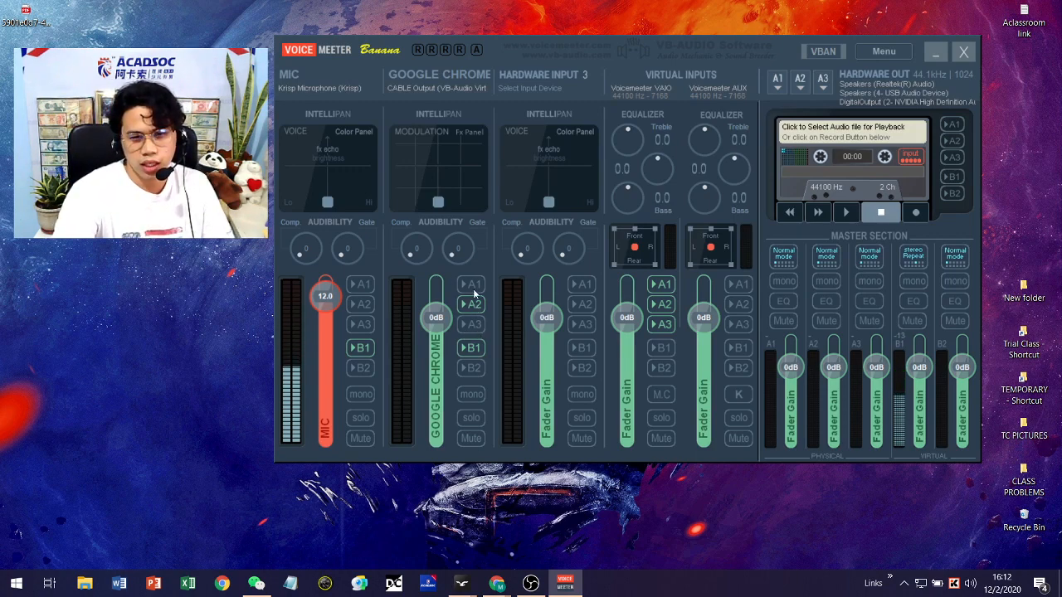
{"action": "left_click", "coordinate": [471, 283]}
{"action": "left_click", "coordinate": [471, 304]}
{"action": "left_click", "coordinate": [473, 324]}
{"action": "left_click", "coordinate": [472, 304]}
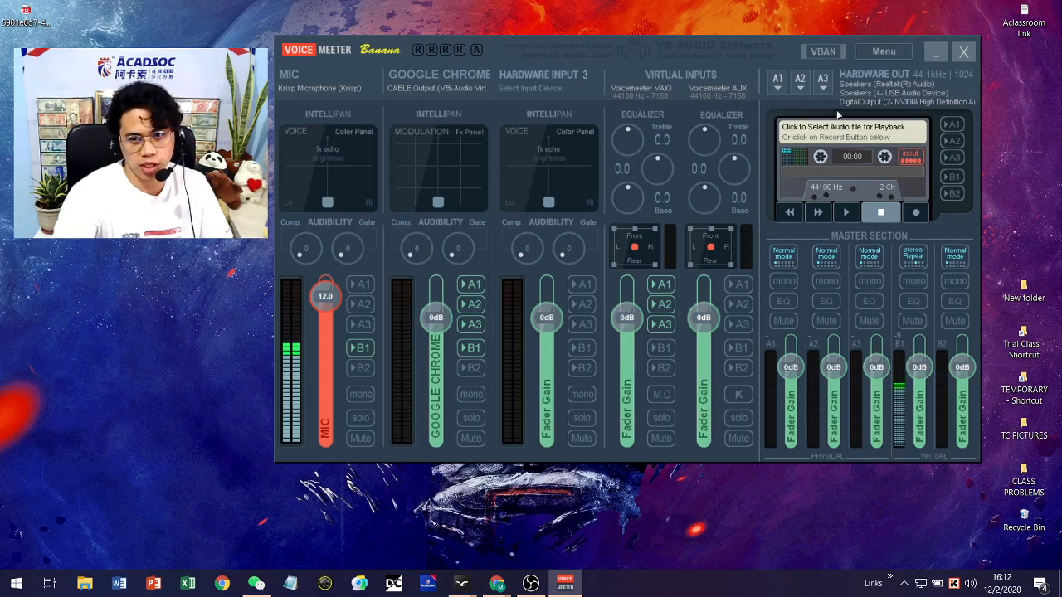
- Switch off A1 and A3 on the GOOGLE CHROME input once more, and re-enable them so A1, A2, A3 and B1 are on
{"action": "left_click", "coordinate": [474, 325]}
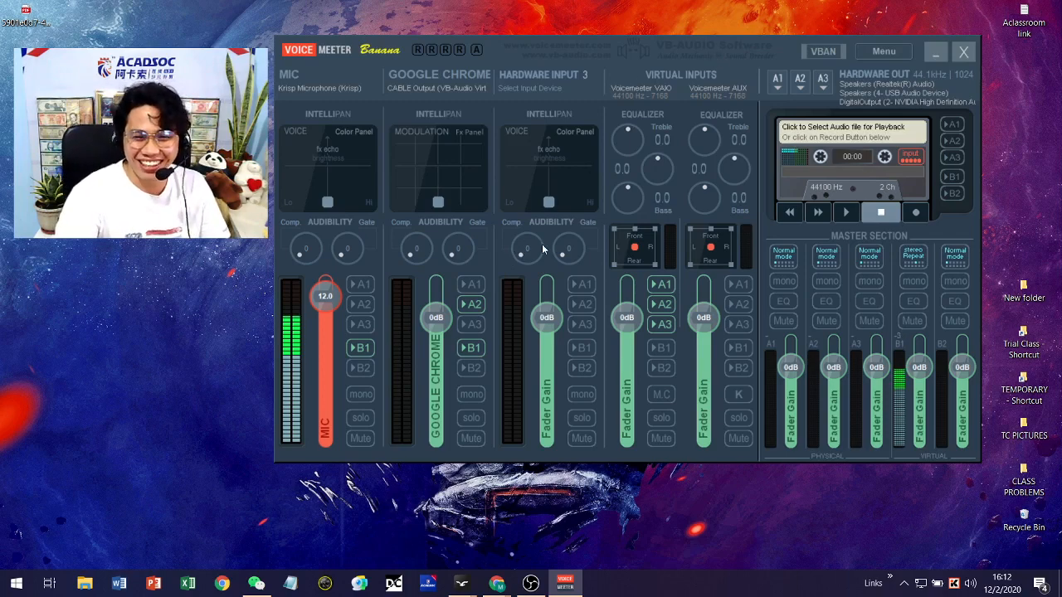
{"action": "left_click", "coordinate": [472, 305]}
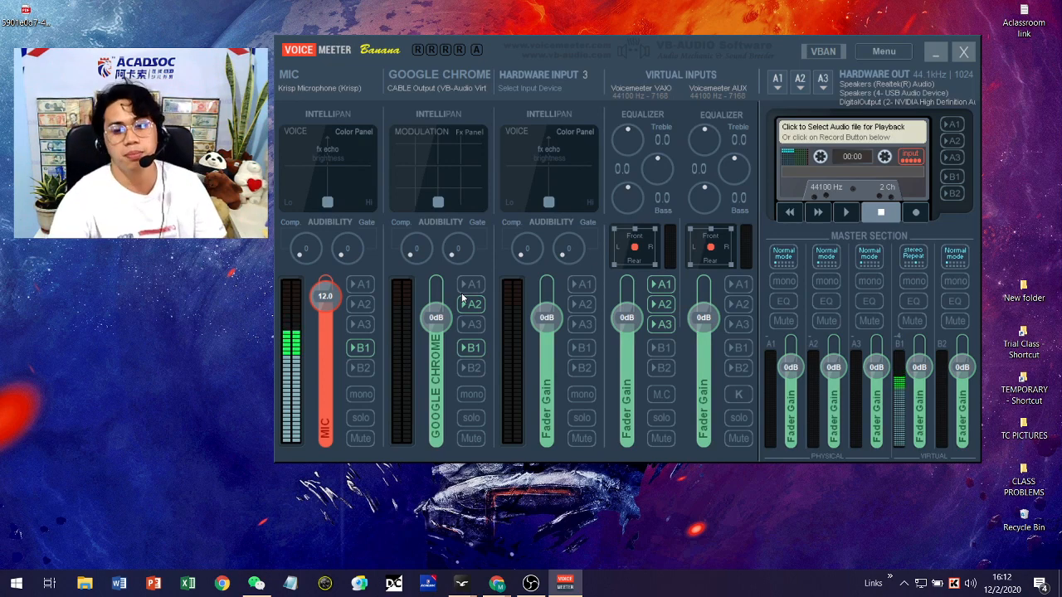
{"action": "left_click", "coordinate": [469, 325]}
{"action": "left_click", "coordinate": [475, 285]}
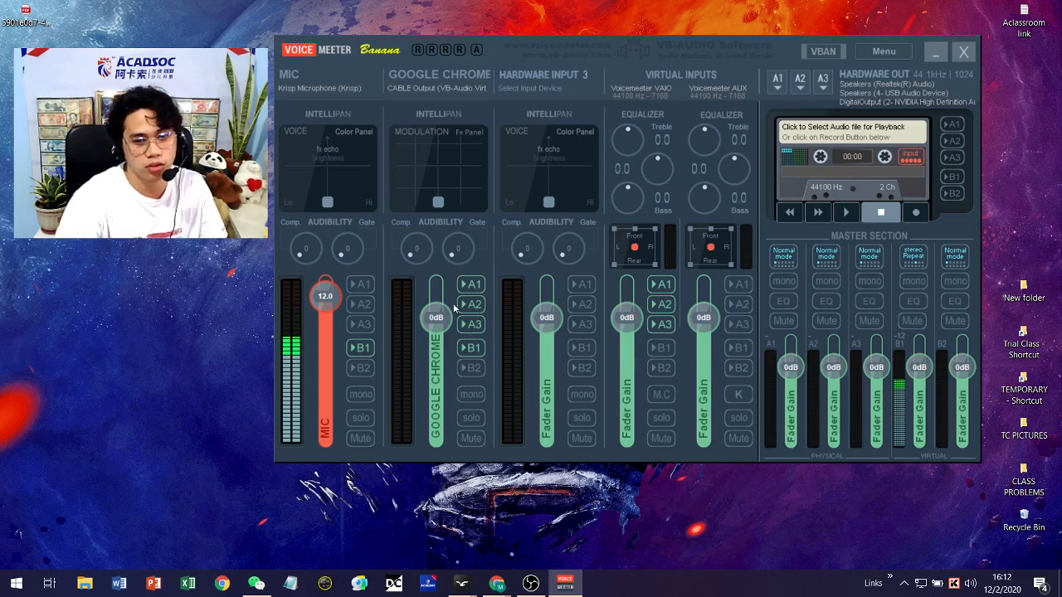
{"action": "left_click", "coordinate": [471, 324]}
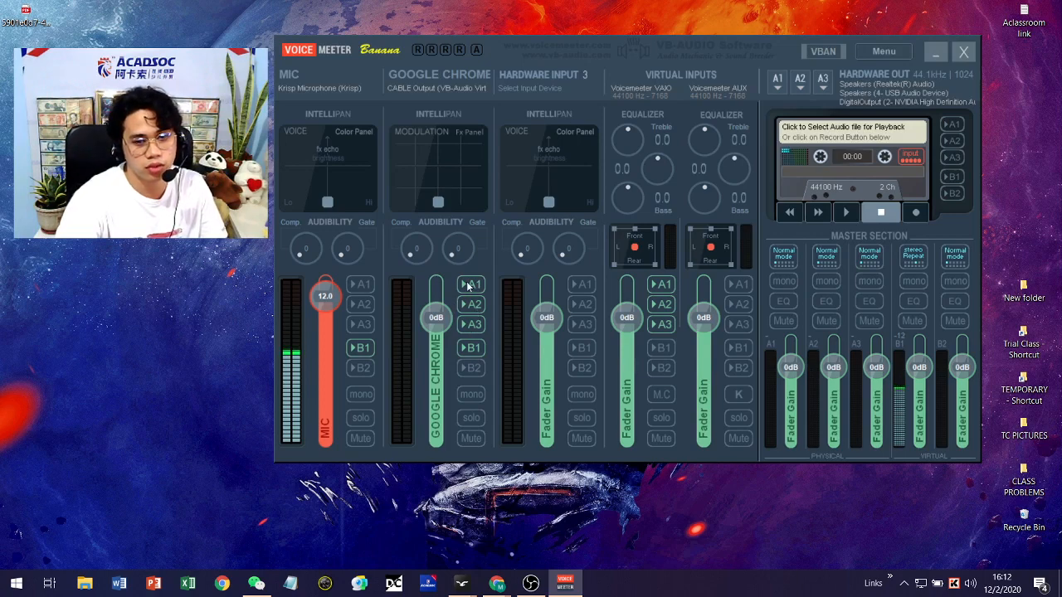
{"action": "left_click", "coordinate": [473, 324]}
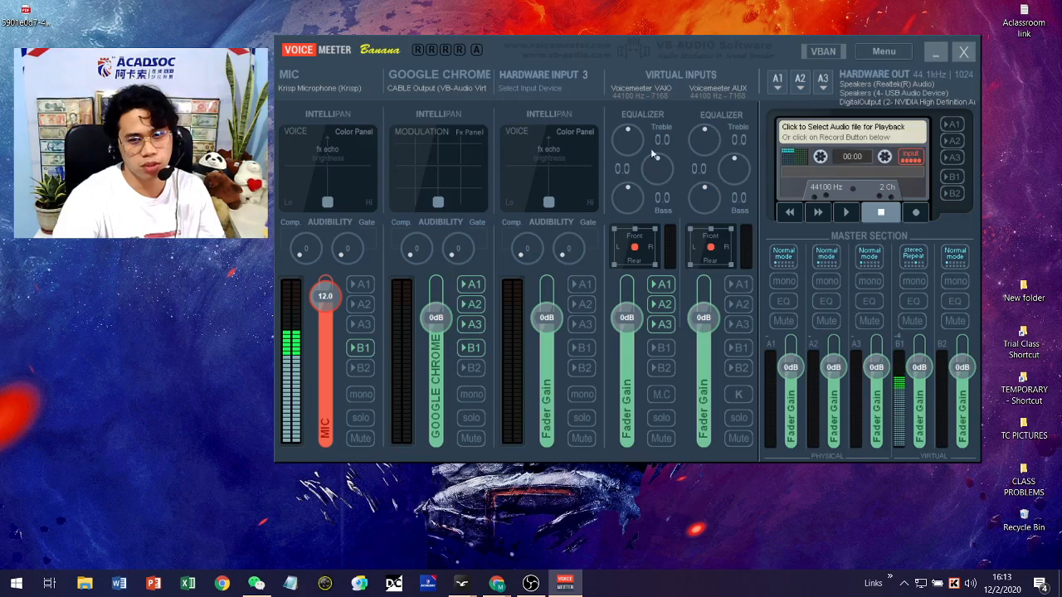
- Turn off the A1, A2 and A3 outputs on the Voicemeeter VAIO virtual input
{"action": "left_click", "coordinate": [660, 285]}
{"action": "left_click", "coordinate": [661, 304]}
{"action": "left_click", "coordinate": [661, 323]}
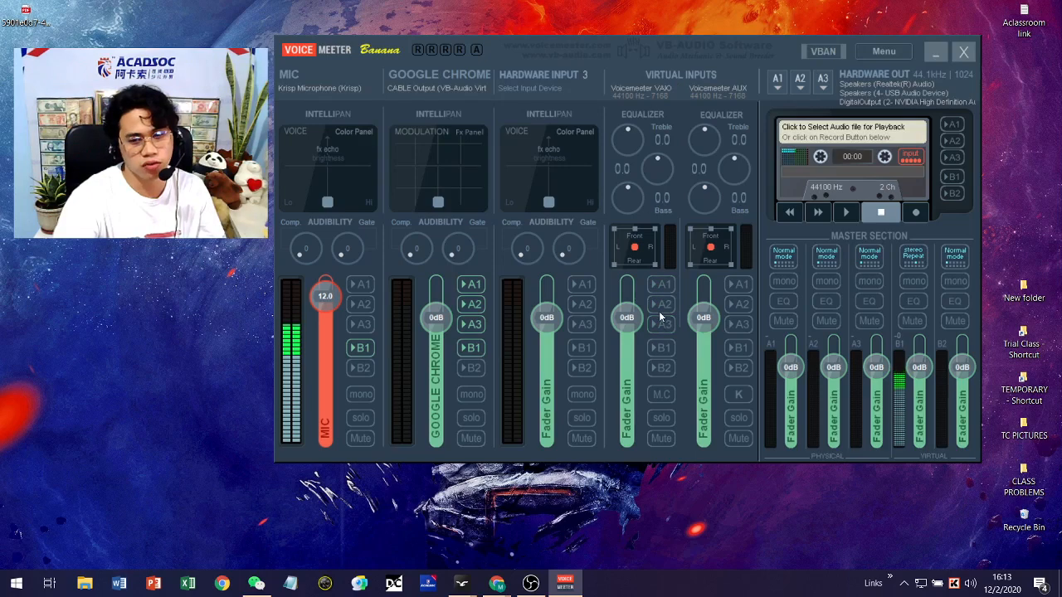
- Switch the Voicemeeter VAIO virtual input's A2 and A3 outputs on and back off
{"action": "left_click", "coordinate": [661, 306]}
{"action": "left_click", "coordinate": [662, 322]}
{"action": "left_click", "coordinate": [661, 302]}
{"action": "left_click", "coordinate": [661, 321]}
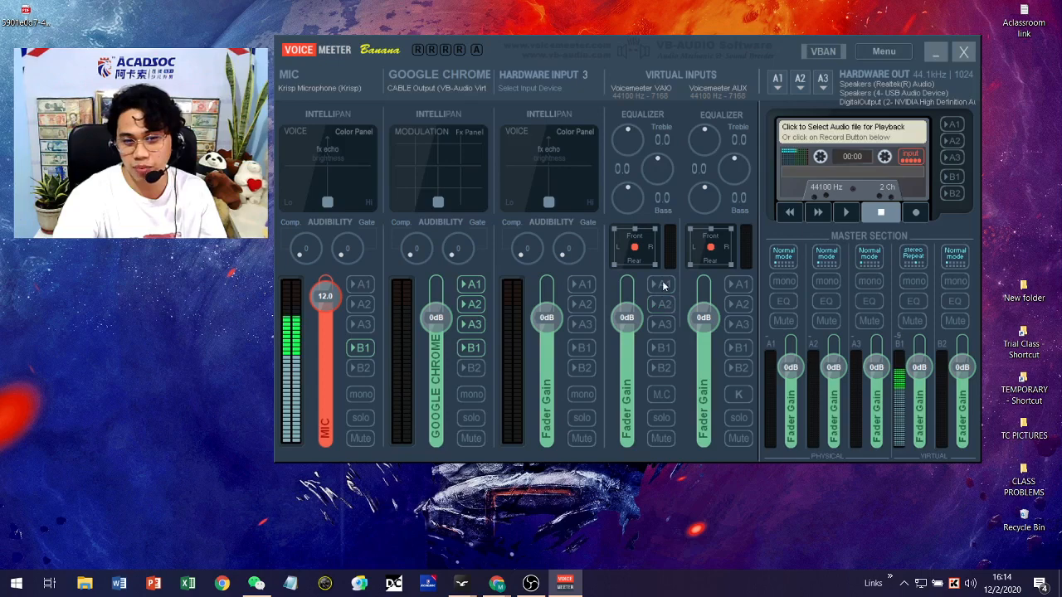
- Enable the A1, A2 and A3 outputs on the Voicemeeter VAIO virtual input, with its fader gain reset to 0dB
{"action": "left_click", "coordinate": [662, 323]}
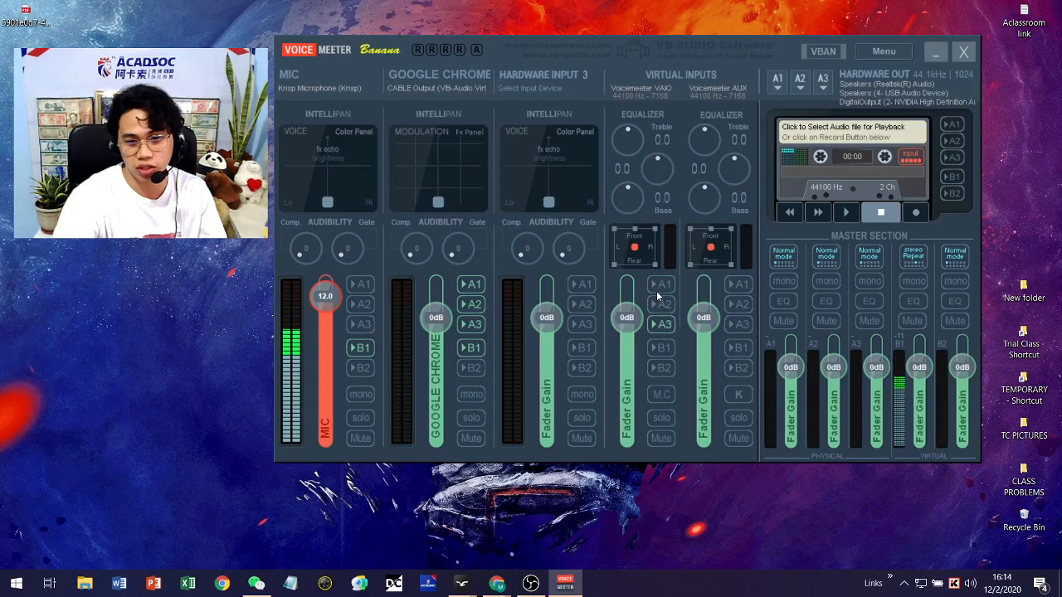
{"action": "left_click", "coordinate": [659, 304]}
{"action": "left_click", "coordinate": [661, 283]}
{"action": "left_click", "coordinate": [662, 324]}
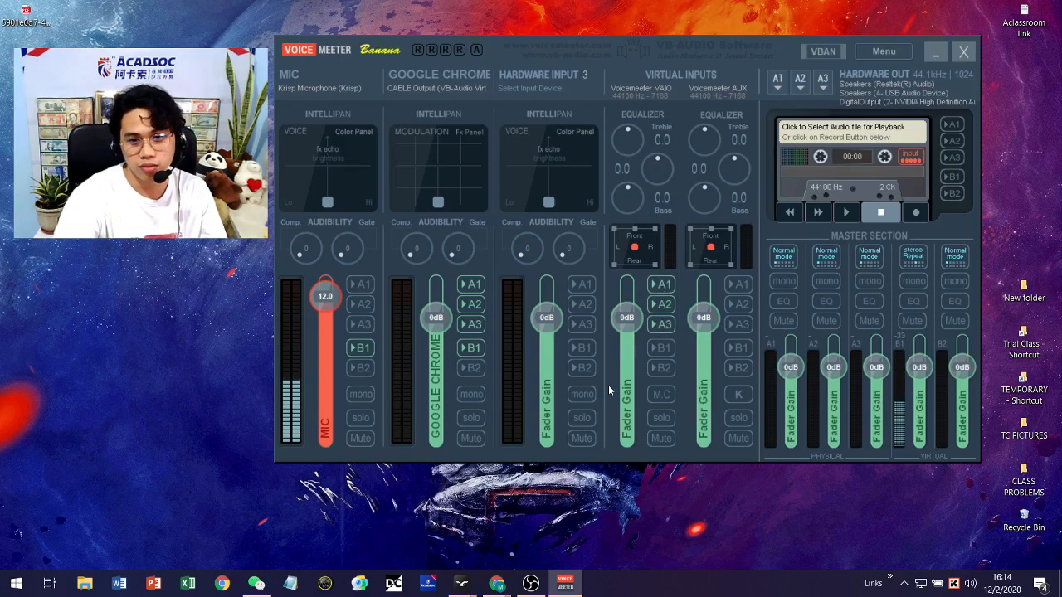
{"action": "mouse_move", "coordinate": [633, 317]}
{"action": "left_mouse_down"}
{"action": "mouse_move", "coordinate": [631, 350]}
{"action": "mouse_move", "coordinate": [628, 308]}
{"action": "left_mouse_up"}
{"action": "double_click", "coordinate": [627, 308]}
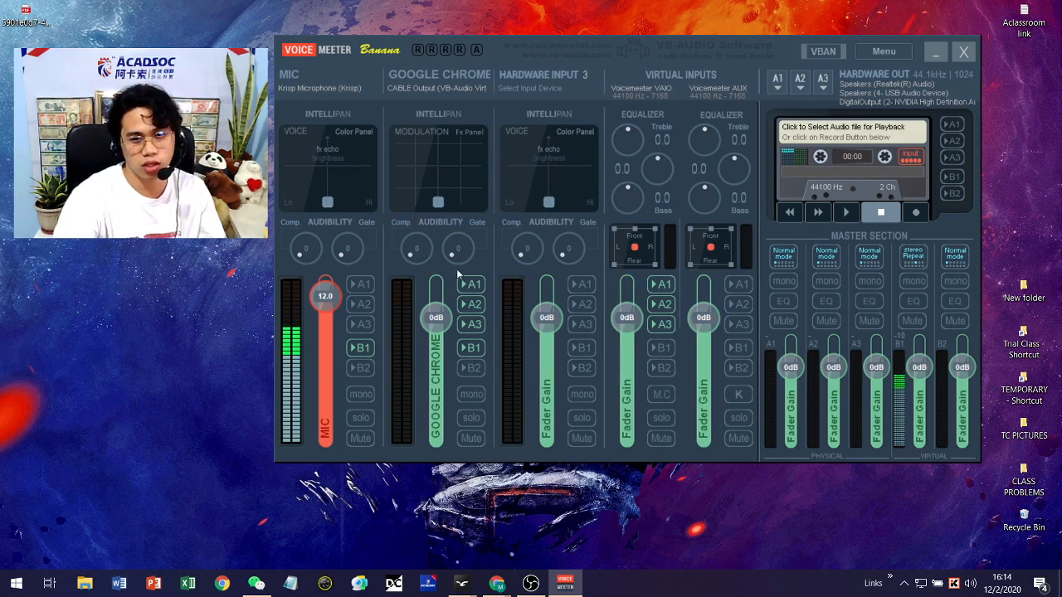
{"action": "left_click", "coordinate": [474, 324]}
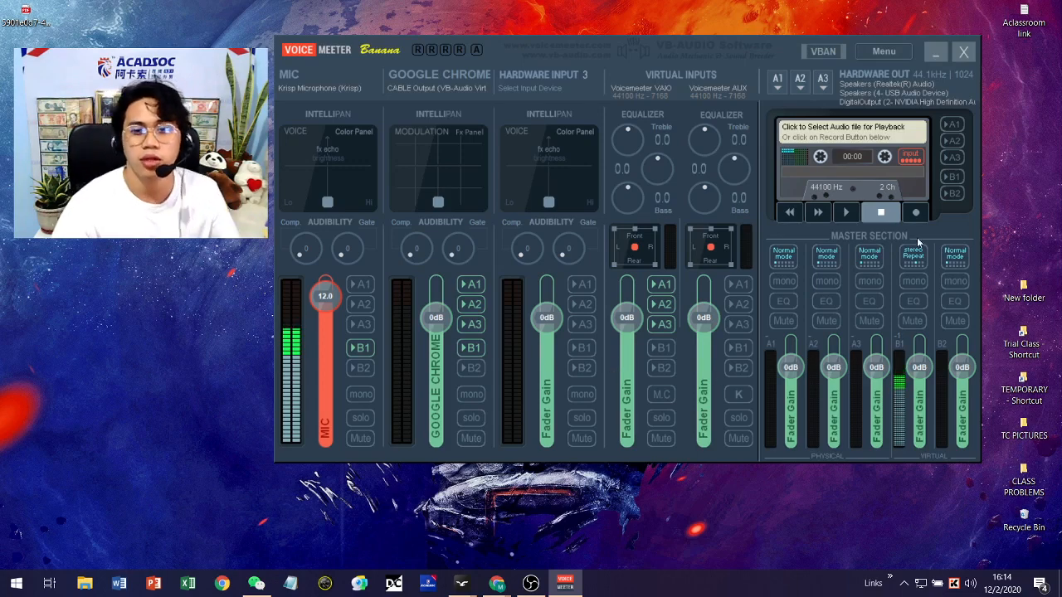
- Open Voicemeeter's system settings and choose 44100 Hz as the preferred main sample rate
{"action": "left_click", "coordinate": [890, 54]}
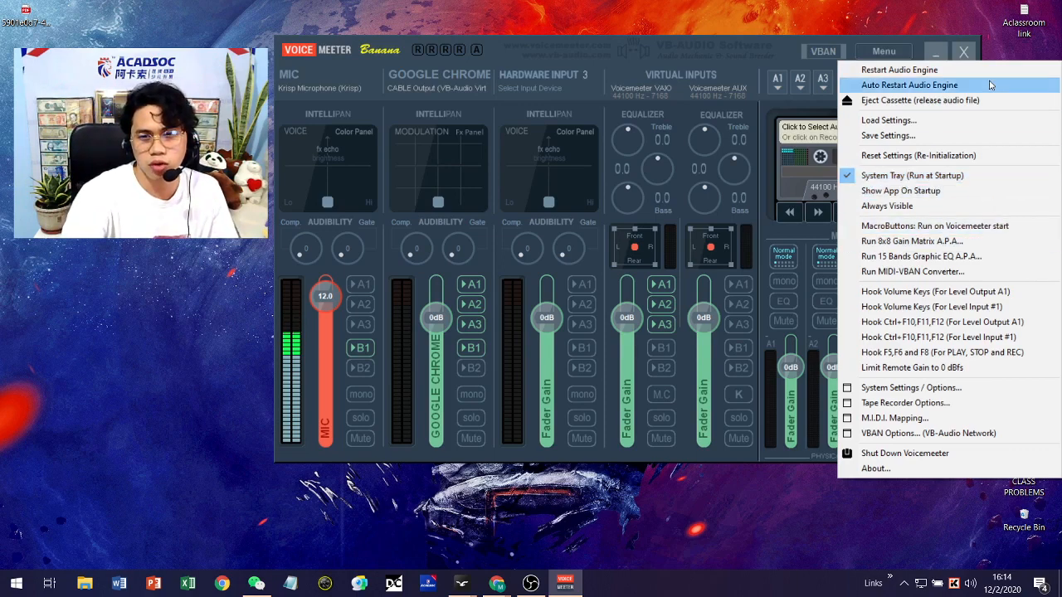
{"action": "left_click", "coordinate": [785, 64]}
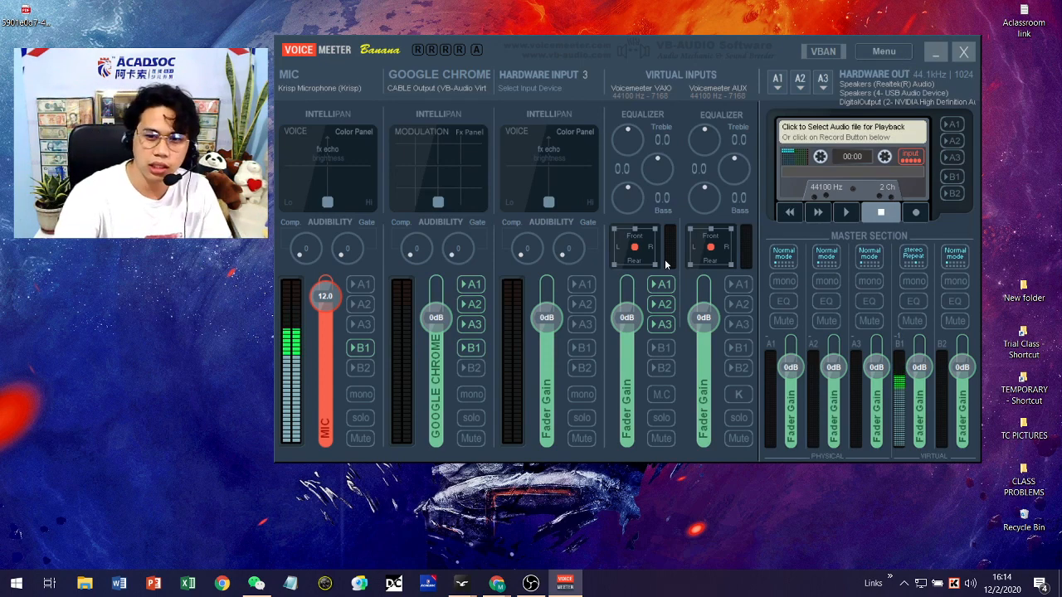
{"action": "left_click", "coordinate": [882, 54]}
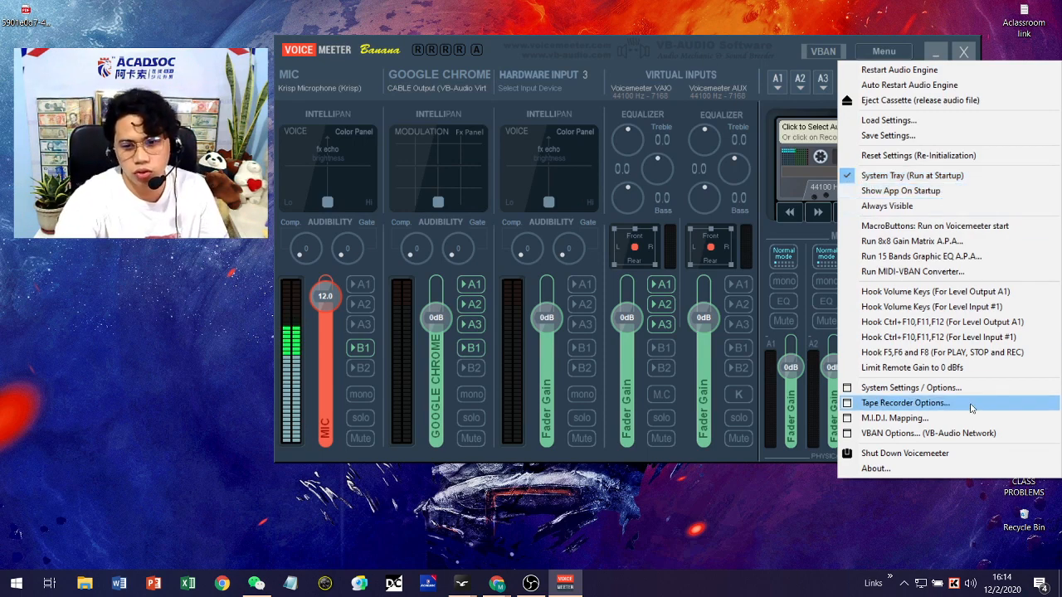
{"action": "left_click", "coordinate": [948, 389]}
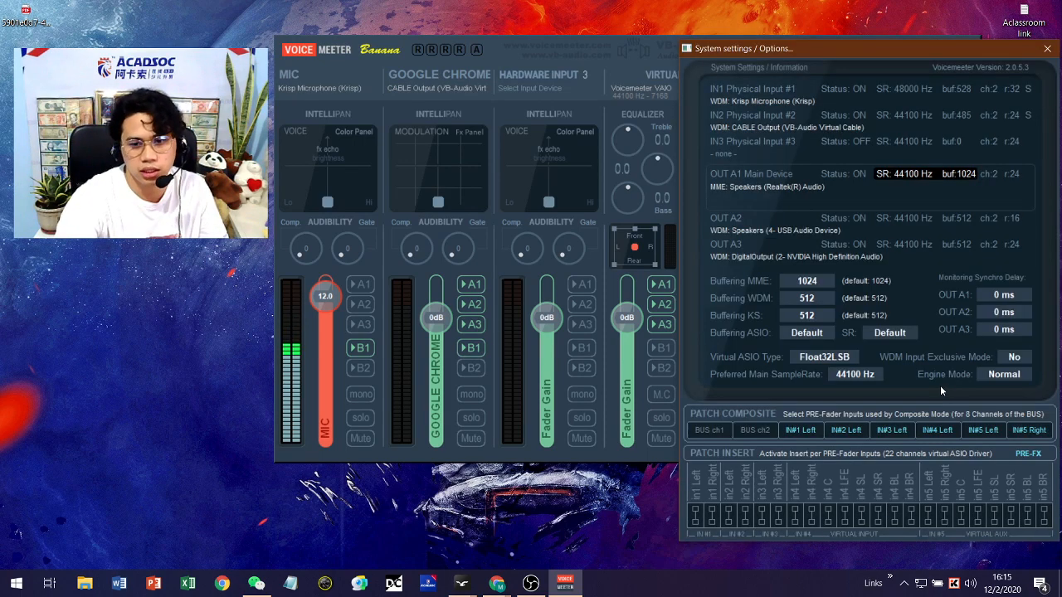
{"action": "left_click_drag", "start_coordinate": [972, 52], "coordinate": [715, 47]}
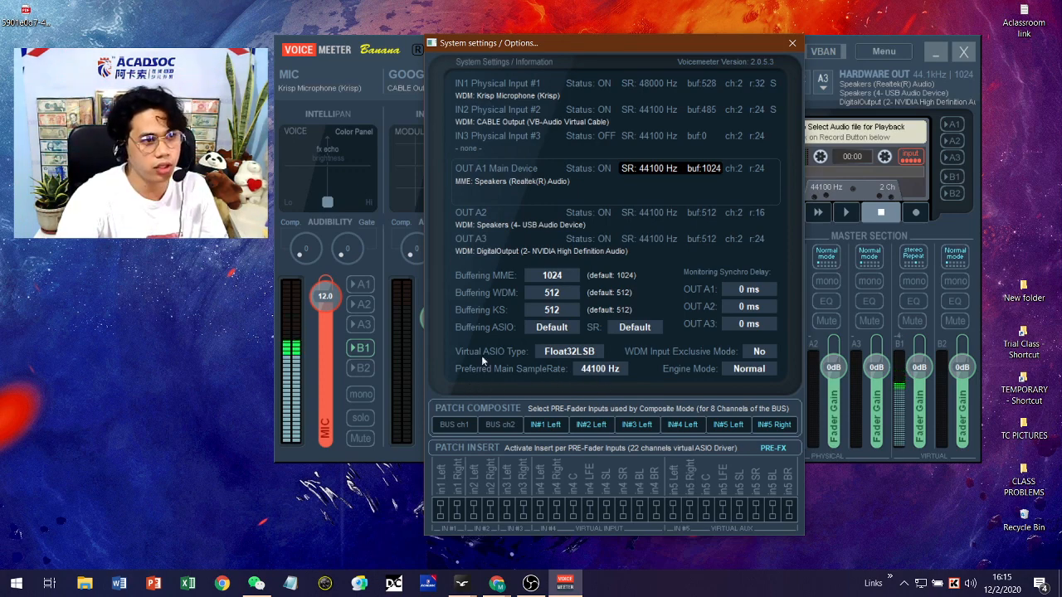
{"action": "key", "text": "alt+Tab"}
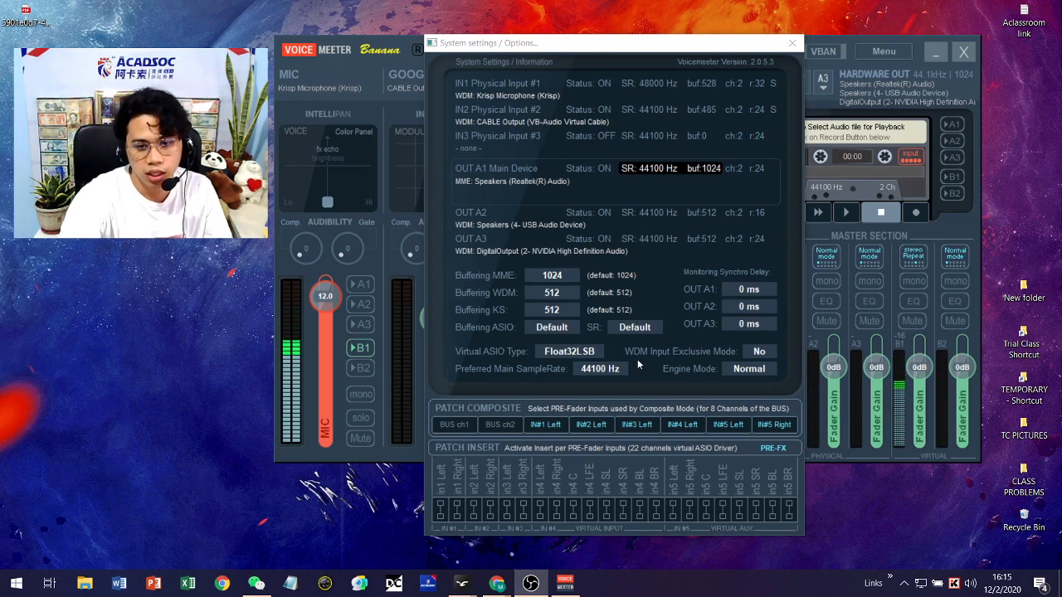
{"action": "left_click", "coordinate": [599, 371]}
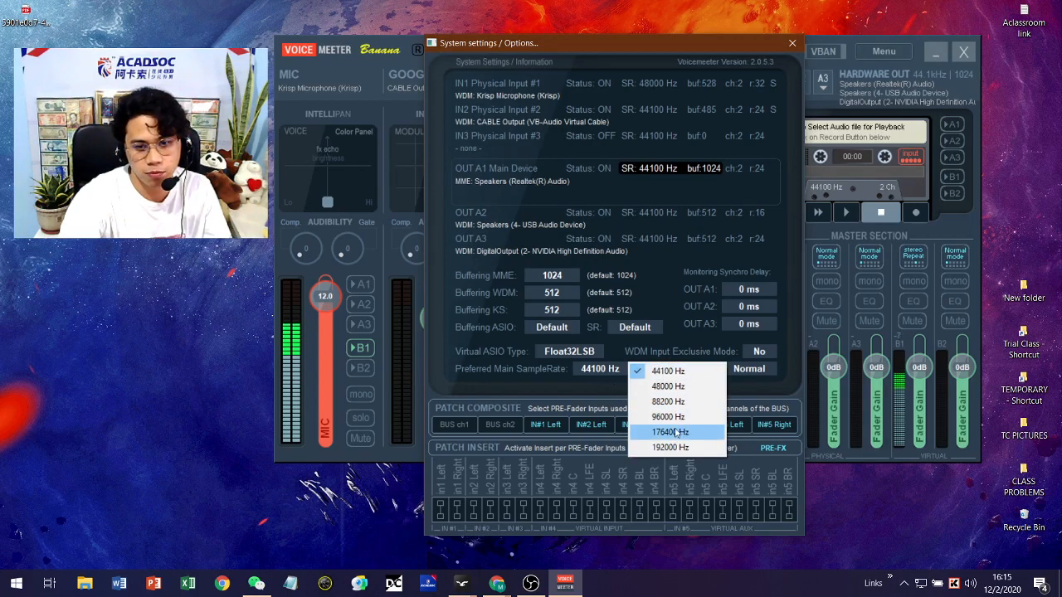
{"action": "left_click", "coordinate": [665, 373]}
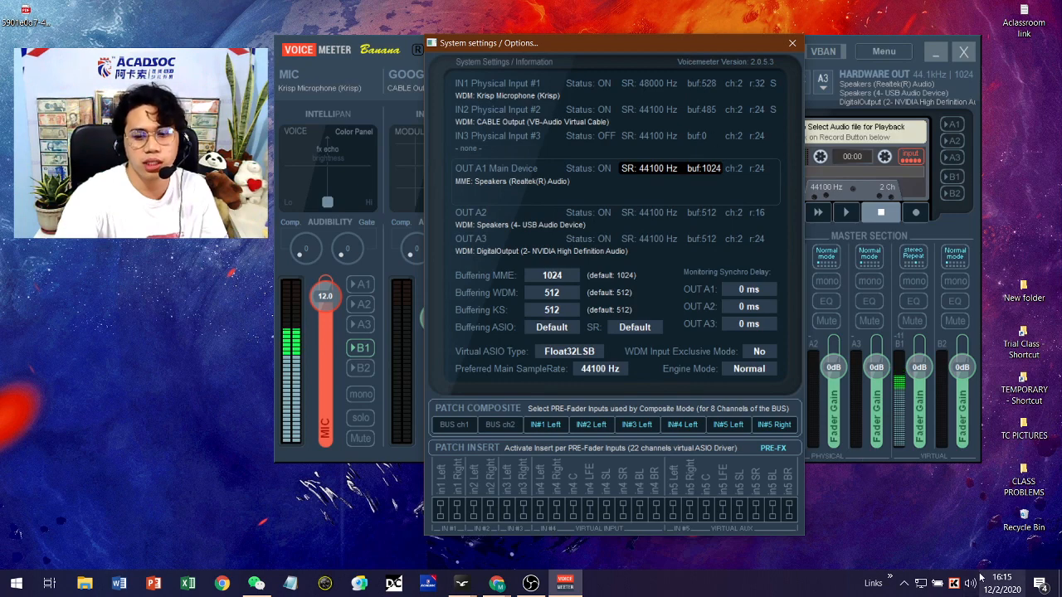
- Open the Windows Sound dialog and close Voicemeeter's system settings, placing the Sound dialog clear of the webcam picture
{"action": "left_click", "coordinate": [904, 583]}
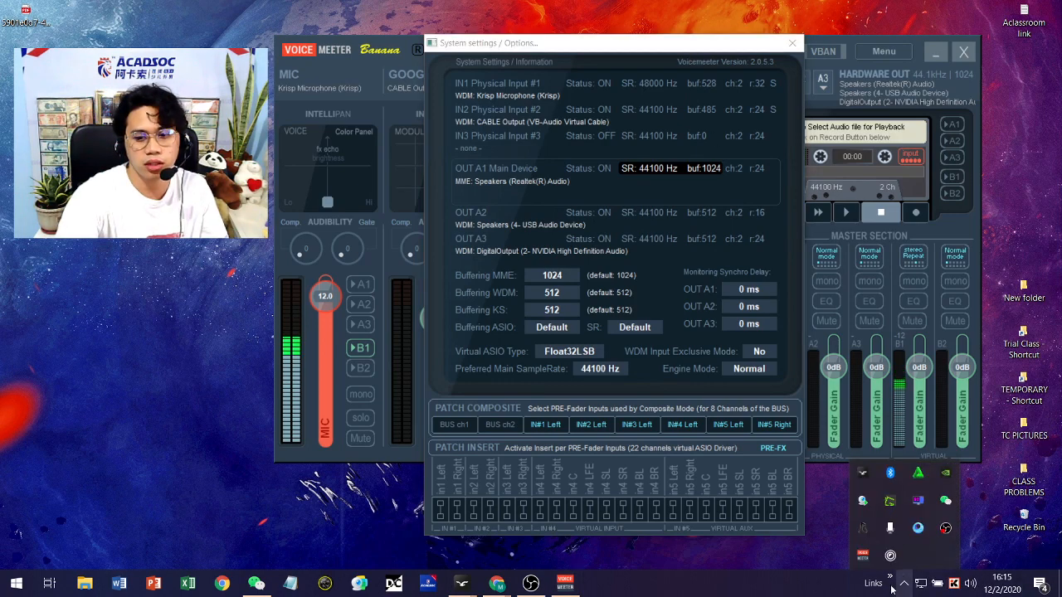
{"action": "left_click", "coordinate": [902, 585]}
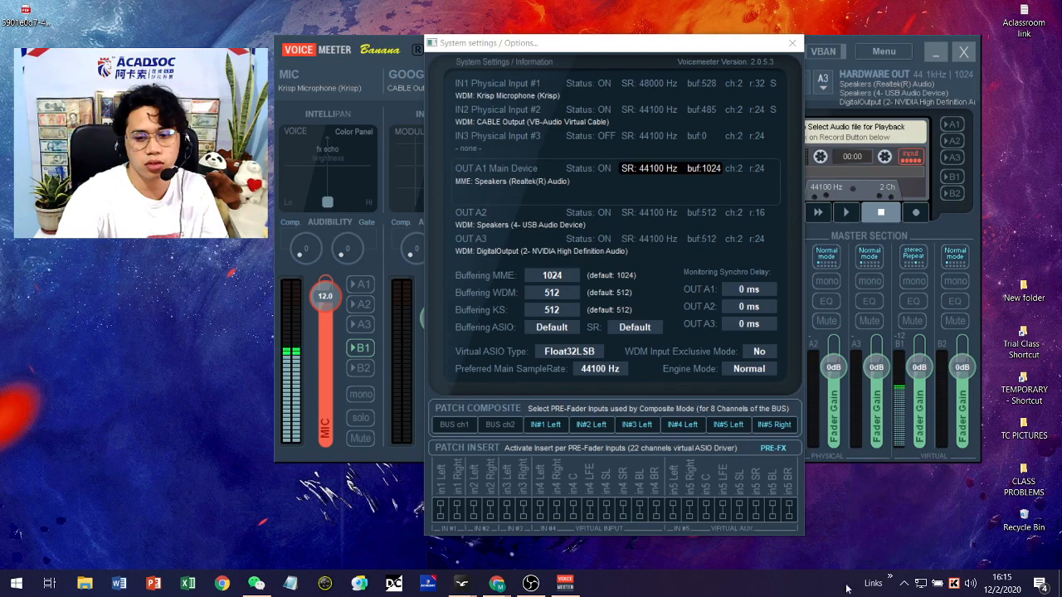
{"action": "left_click", "coordinate": [903, 585]}
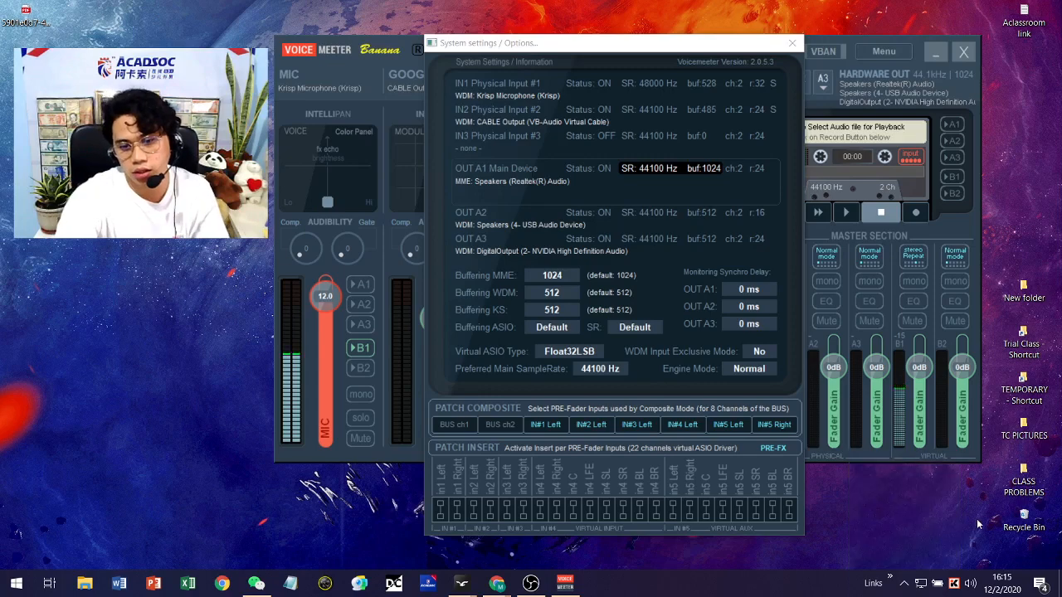
{"action": "right_click", "coordinate": [970, 583]}
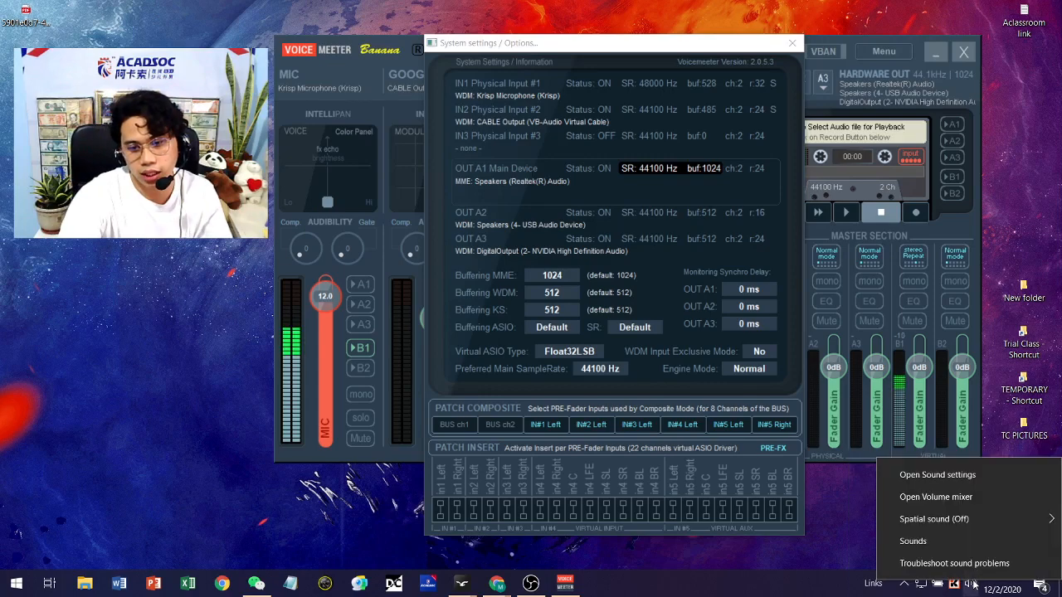
{"action": "left_click", "coordinate": [942, 541]}
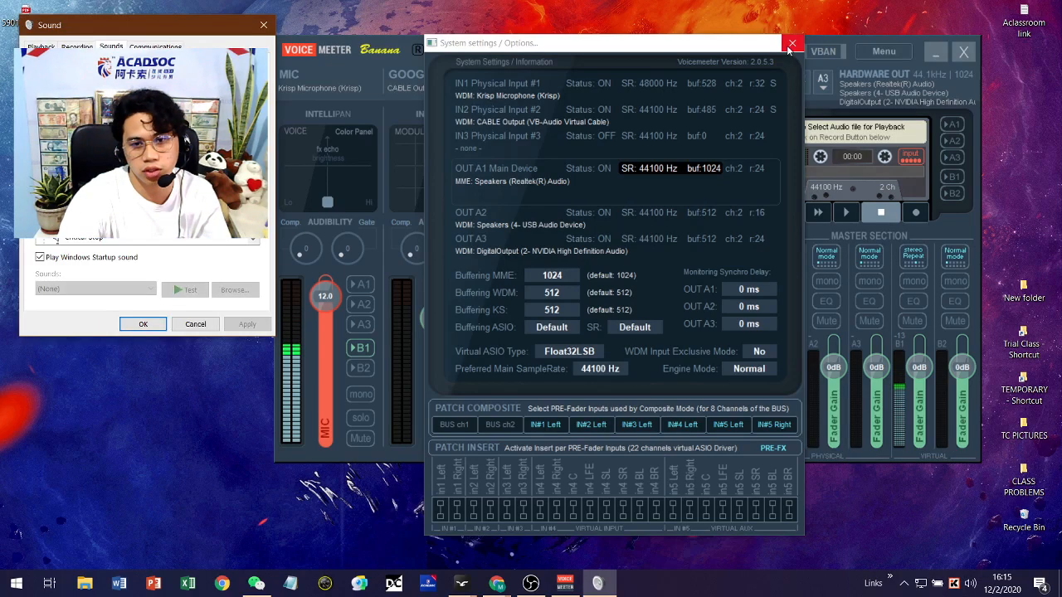
{"action": "left_click", "coordinate": [792, 42]}
{"action": "left_click_drag", "start_coordinate": [191, 27], "coordinate": [701, 30]}
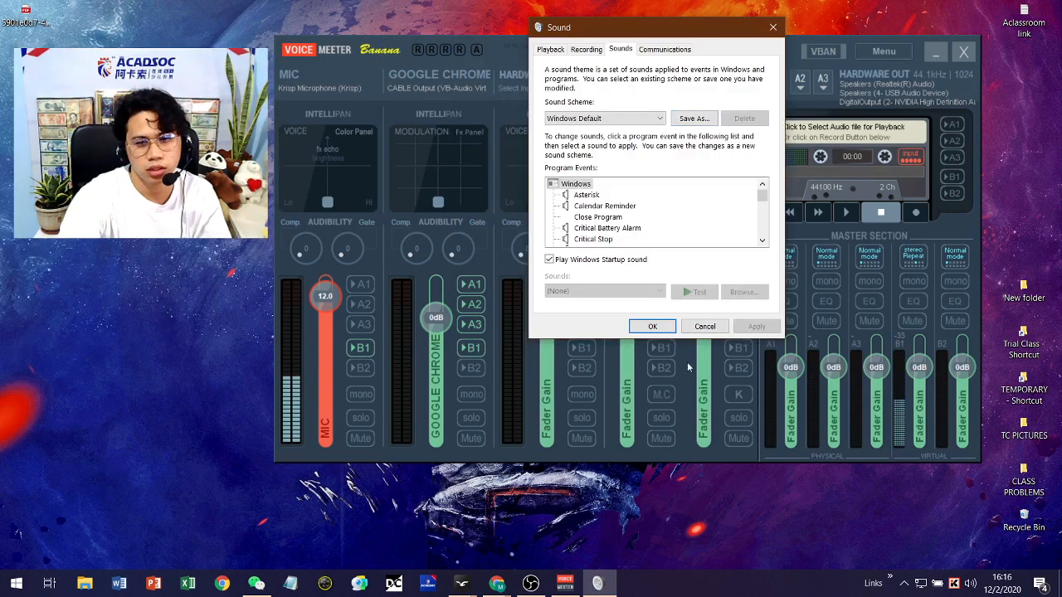
- Review the Windows playback, recording, event sound and communications settings
{"action": "left_click", "coordinate": [553, 50]}
{"action": "left_click", "coordinate": [585, 50]}
{"action": "left_click", "coordinate": [646, 50]}
{"action": "left_click", "coordinate": [551, 50]}
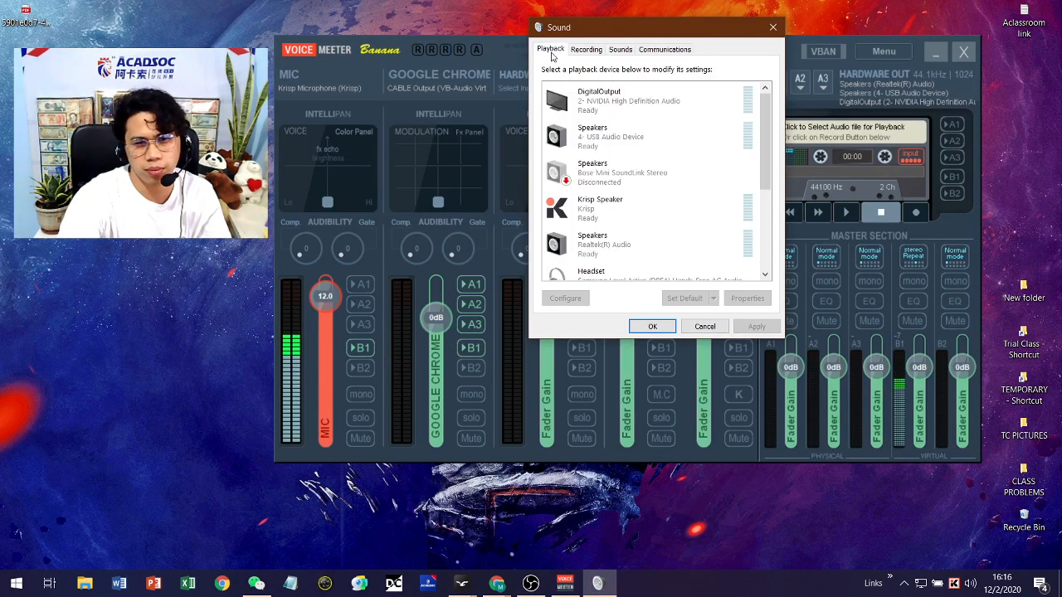
{"action": "left_click", "coordinate": [585, 50]}
{"action": "left_click", "coordinate": [620, 50]}
{"action": "left_click", "coordinate": [649, 50]}
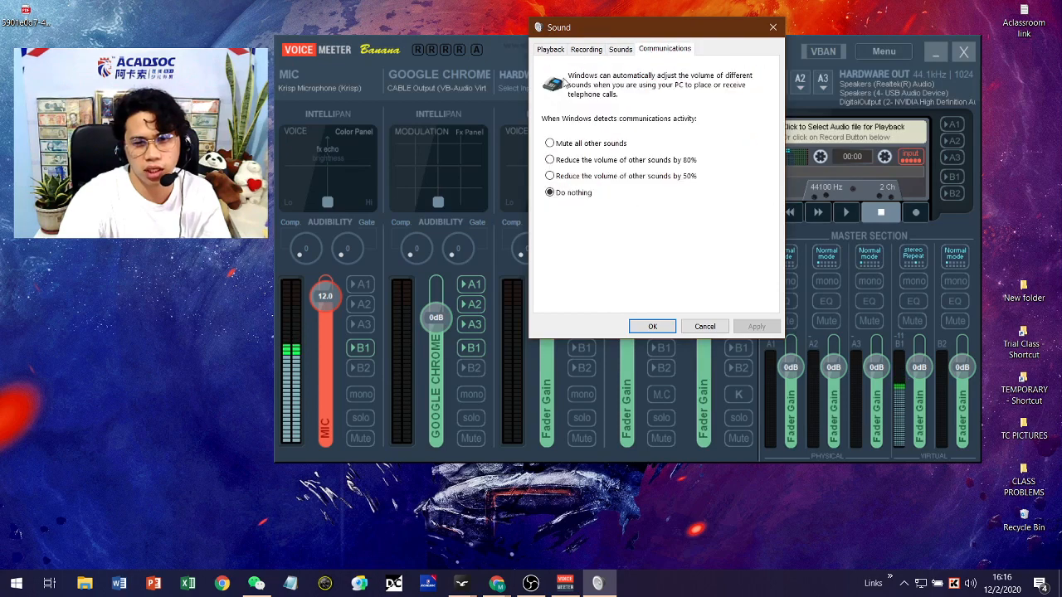
- Choose 24 bit, 44100 Hz (Studio Quality) as the default format of the VoiceMeeter Input playback device and close its properties
{"action": "left_click", "coordinate": [552, 50]}
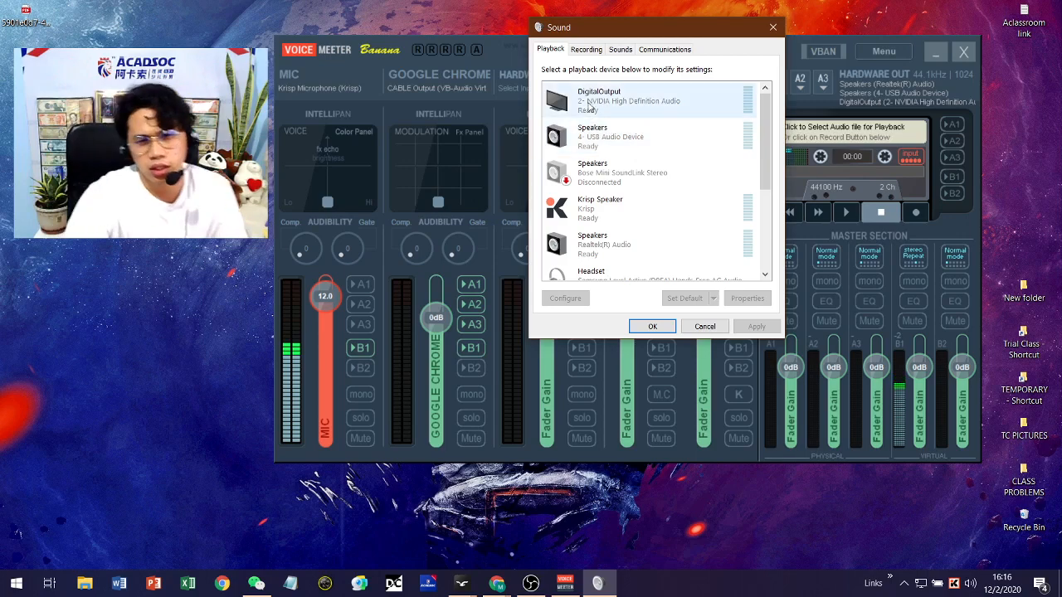
{"action": "scroll", "coordinate": [589, 107], "scroll_direction": "down", "scroll_amount": 2}
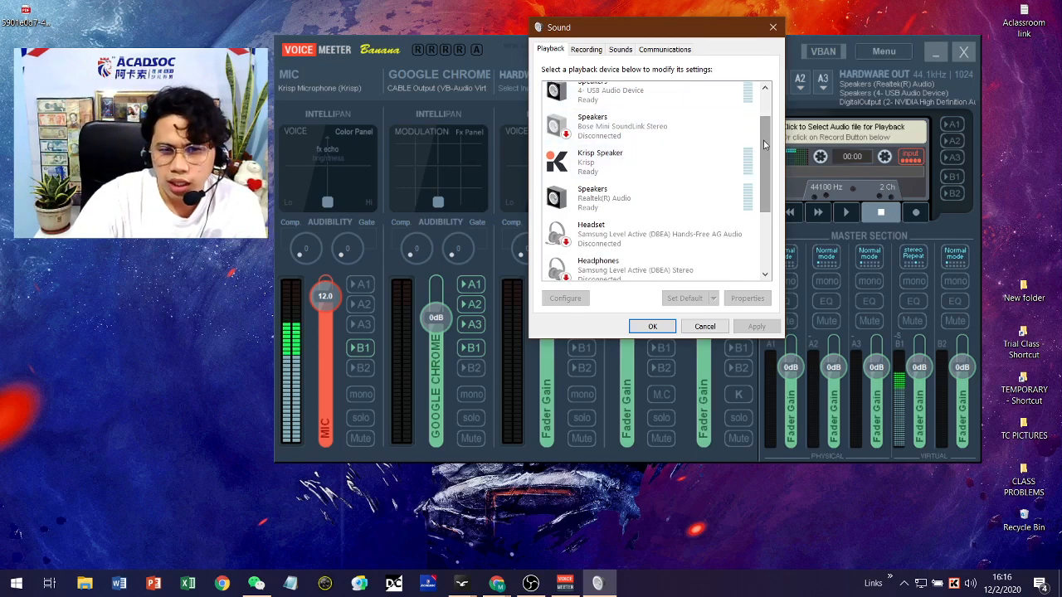
{"action": "left_click_drag", "start_coordinate": [764, 145], "coordinate": [764, 201]}
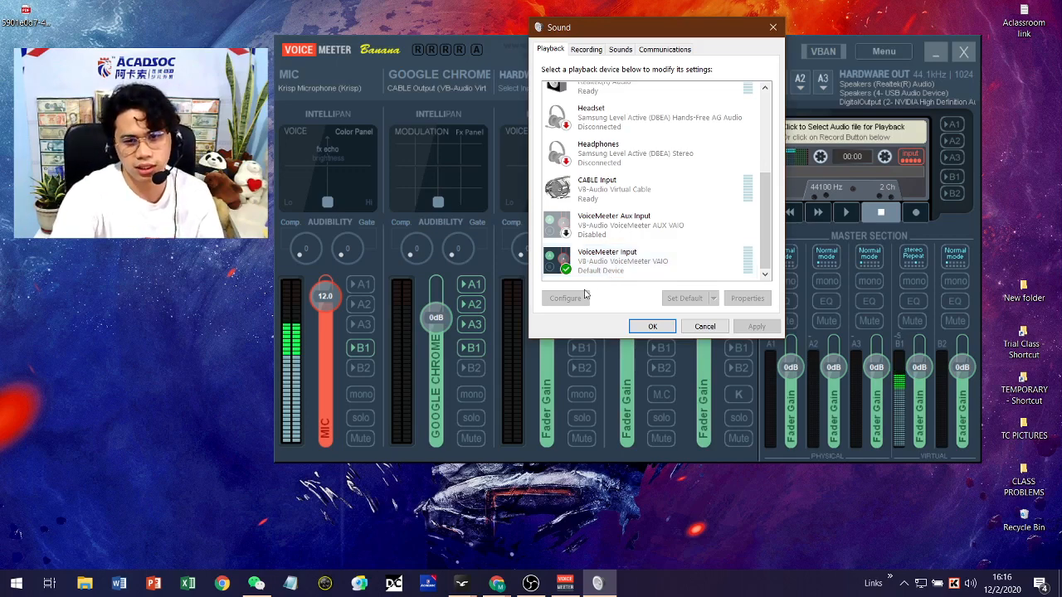
{"action": "left_click", "coordinate": [657, 278]}
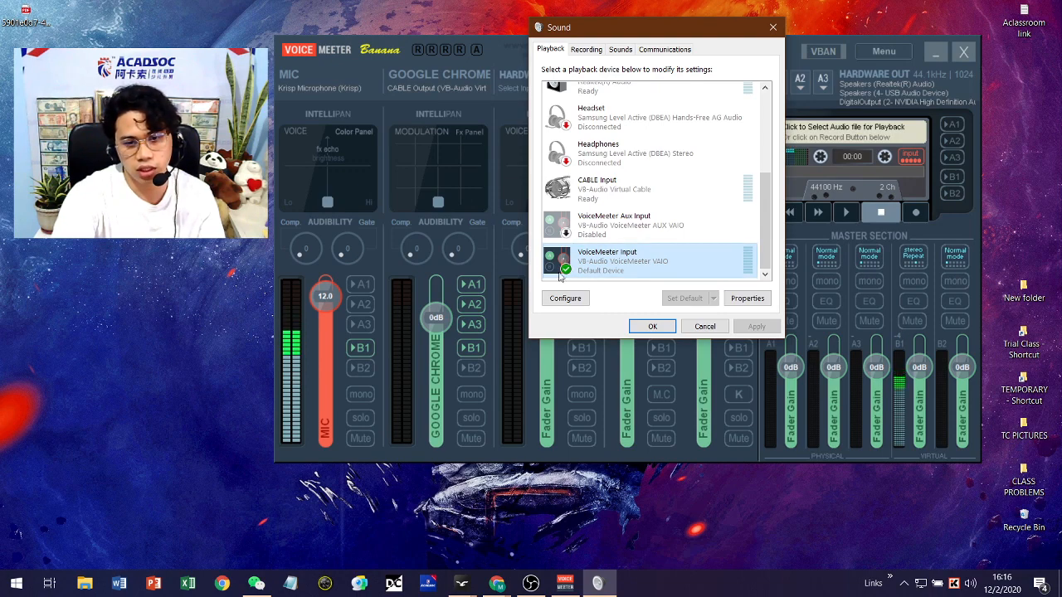
{"action": "right_click", "coordinate": [692, 274]}
{"action": "double_click", "coordinate": [669, 268]}
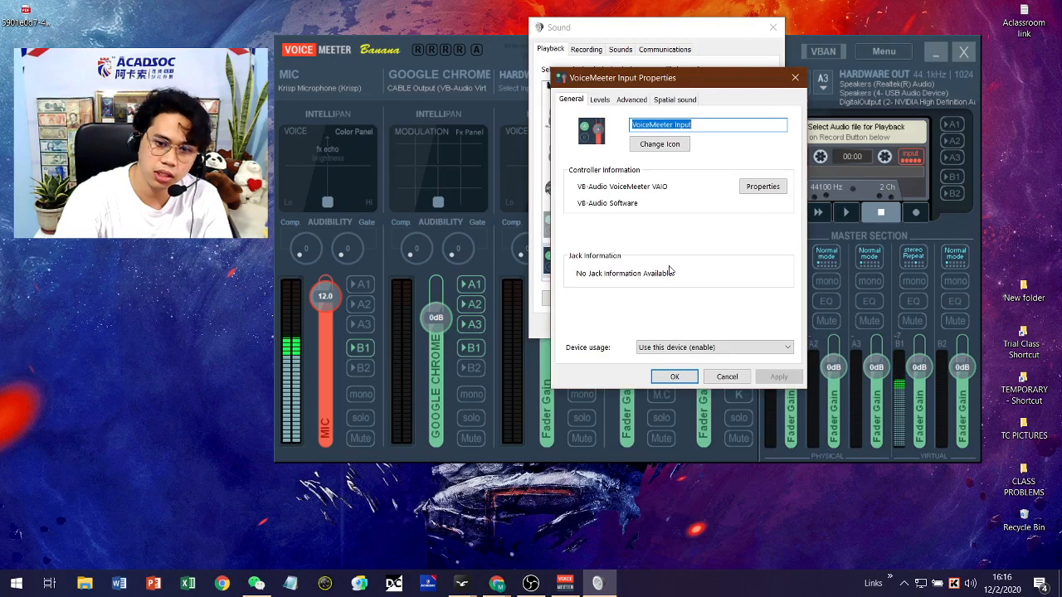
{"action": "left_click", "coordinate": [631, 99]}
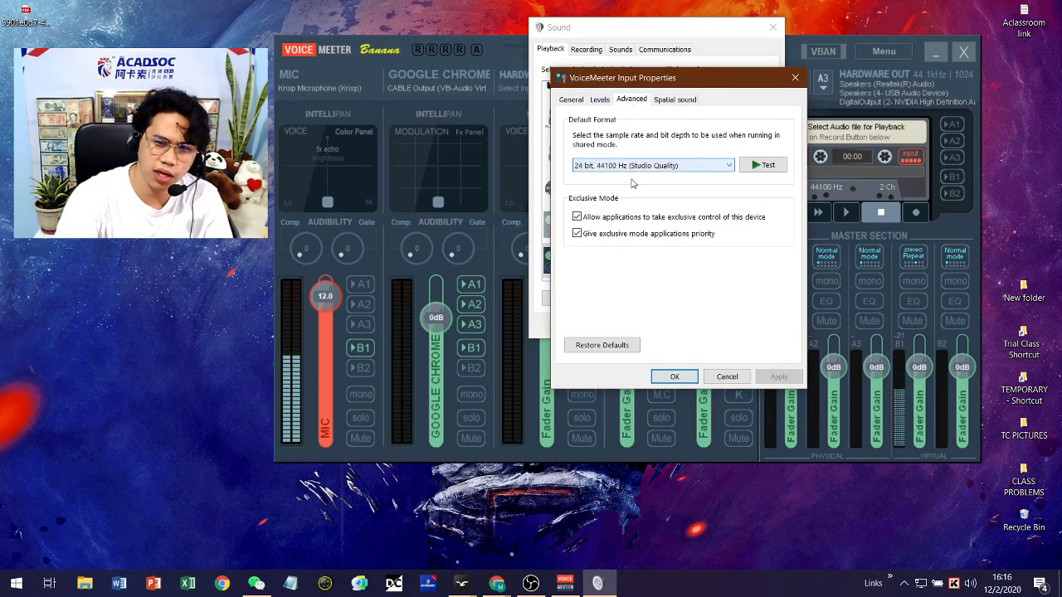
{"action": "left_click", "coordinate": [640, 166]}
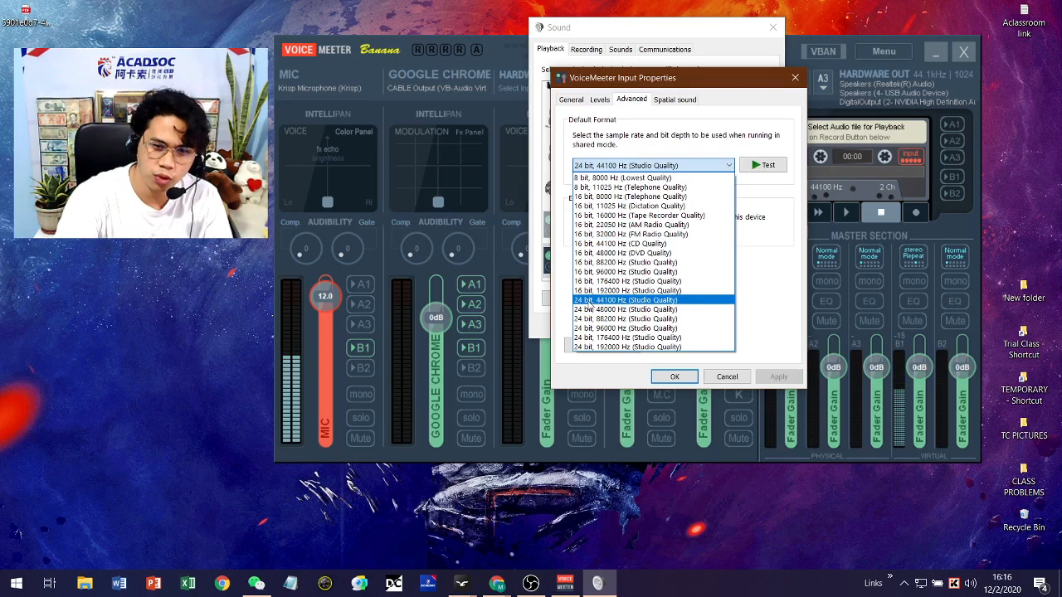
{"action": "left_click", "coordinate": [630, 299]}
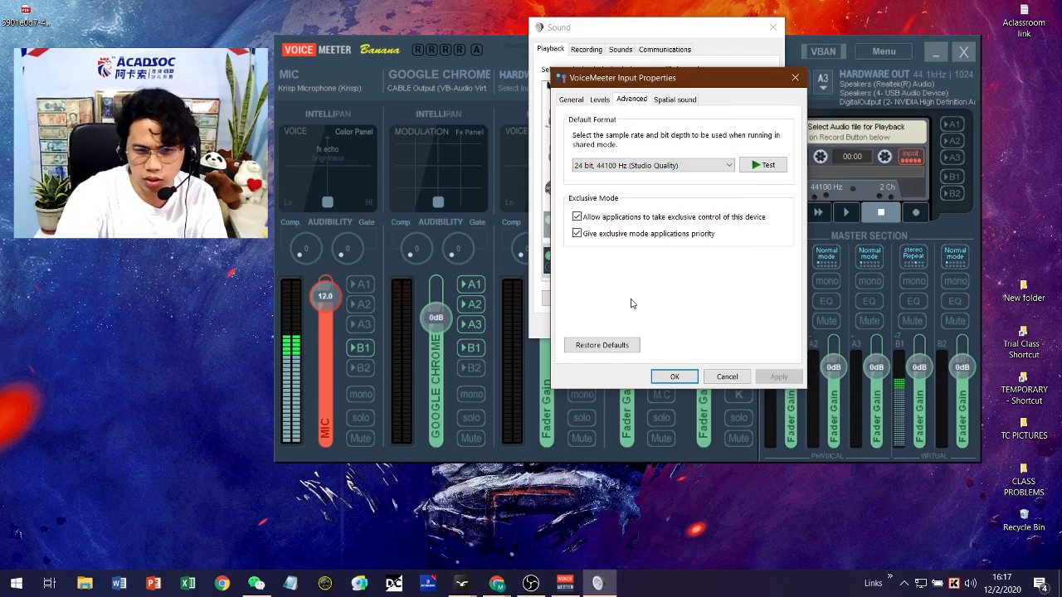
{"action": "left_click", "coordinate": [795, 78]}
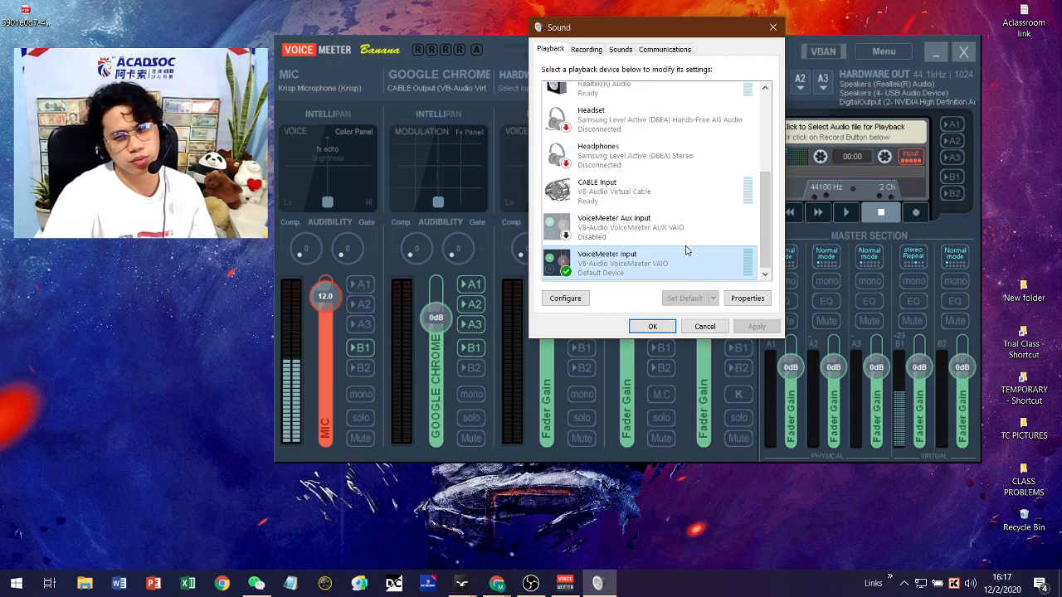
- Check the default format of the DigitalOutput (2- NVIDIA High Definition Audio) playback device
{"action": "scroll", "coordinate": [698, 237], "scroll_direction": "up", "scroll_amount": 1}
{"action": "left_click_drag", "start_coordinate": [766, 210], "coordinate": [766, 139]}
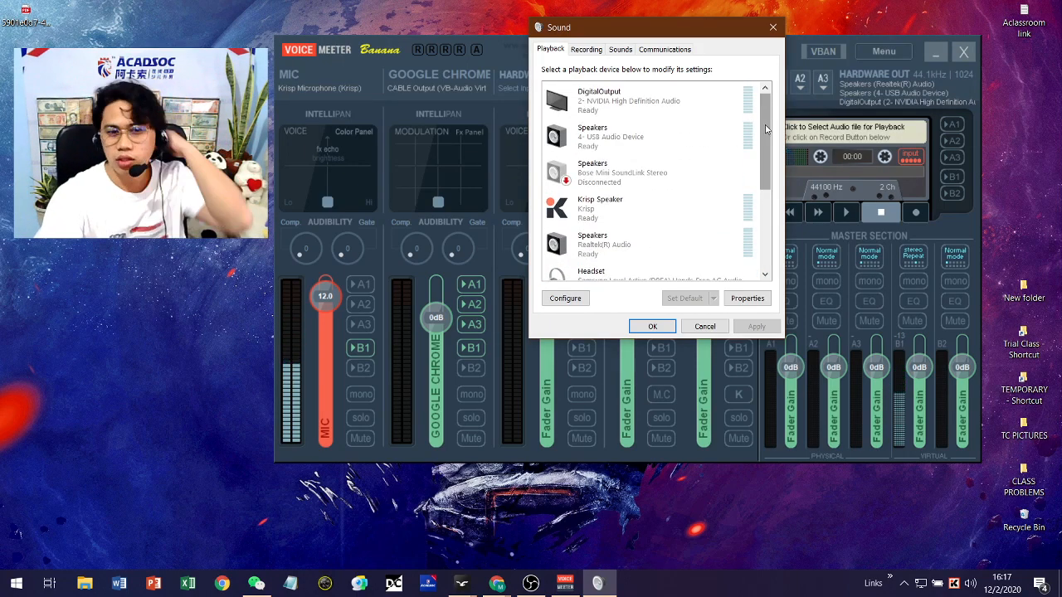
{"action": "left_click", "coordinate": [683, 112]}
{"action": "double_click", "coordinate": [683, 112]}
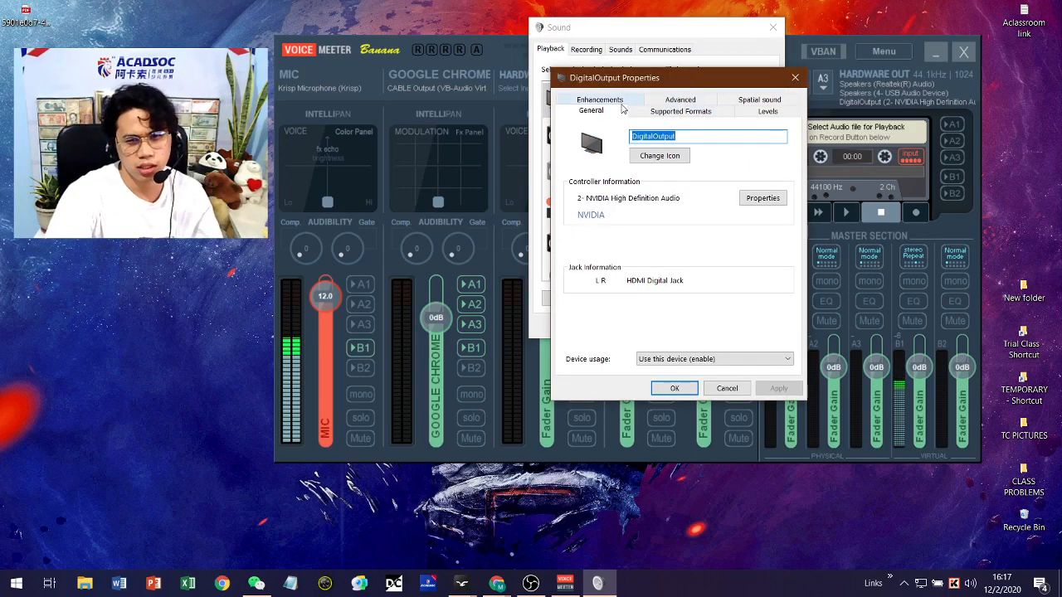
{"action": "left_click", "coordinate": [794, 78]}
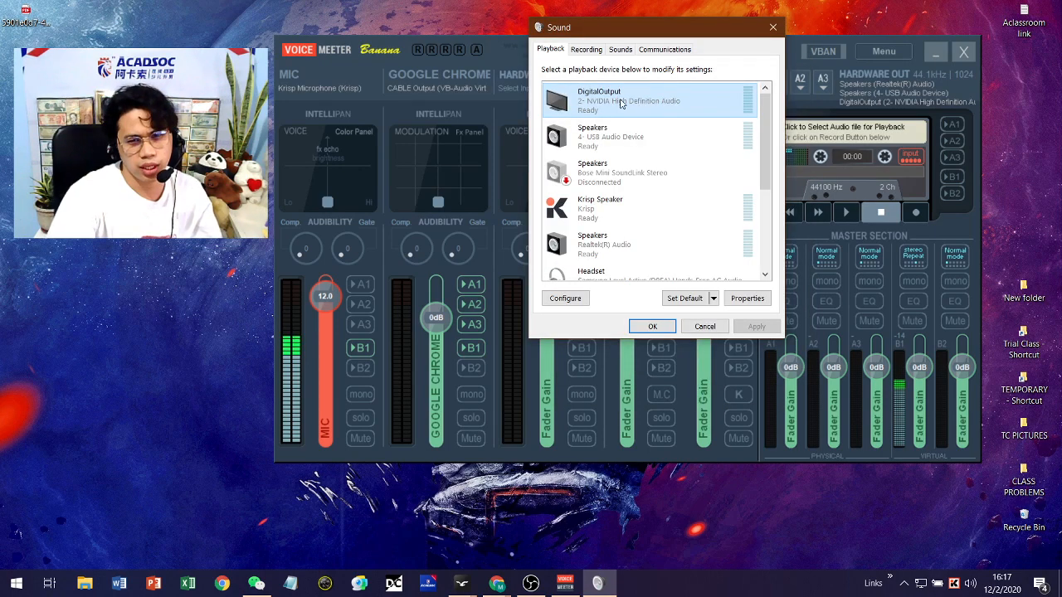
{"action": "double_click", "coordinate": [615, 103]}
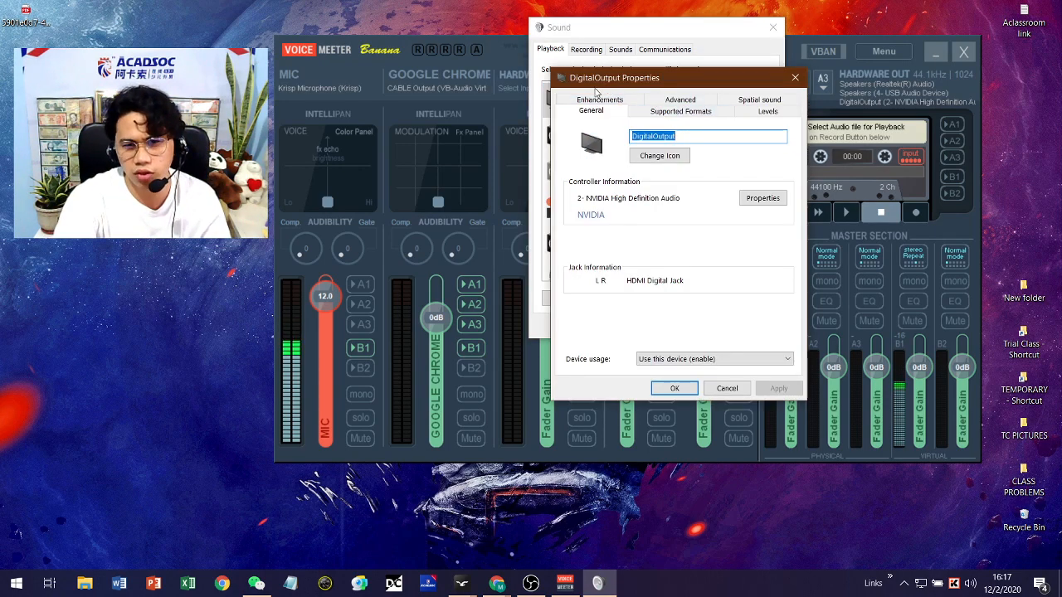
{"action": "left_click", "coordinate": [682, 102]}
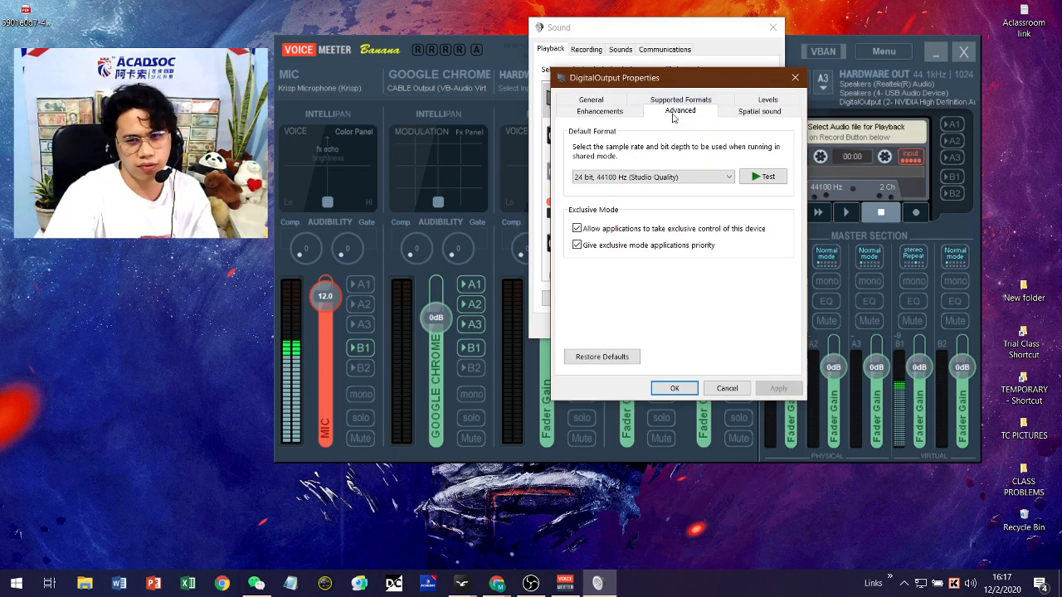
- Look through the default formats offered for DigitalOutput, keep 24 bit, 44100 Hz (Studio Quality), and close its properties
{"action": "left_click", "coordinate": [710, 176]}
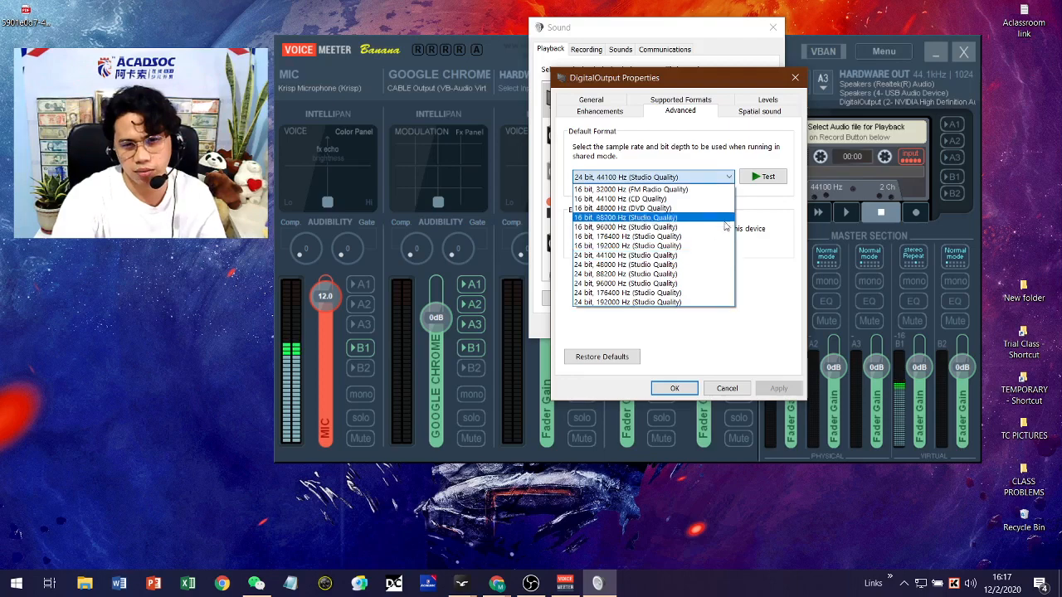
{"action": "left_click", "coordinate": [738, 361]}
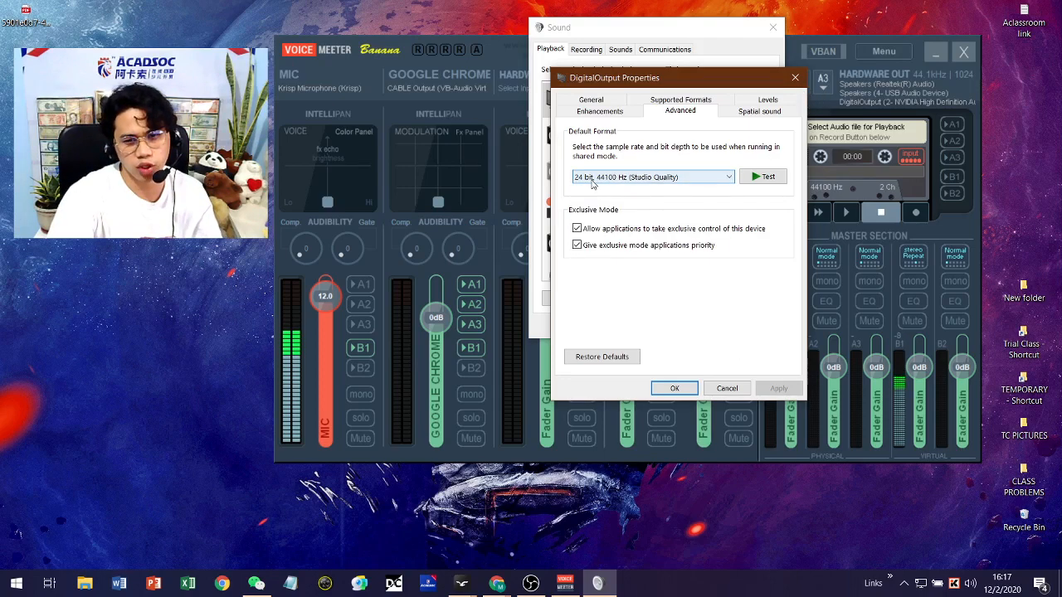
{"action": "left_click", "coordinate": [681, 392]}
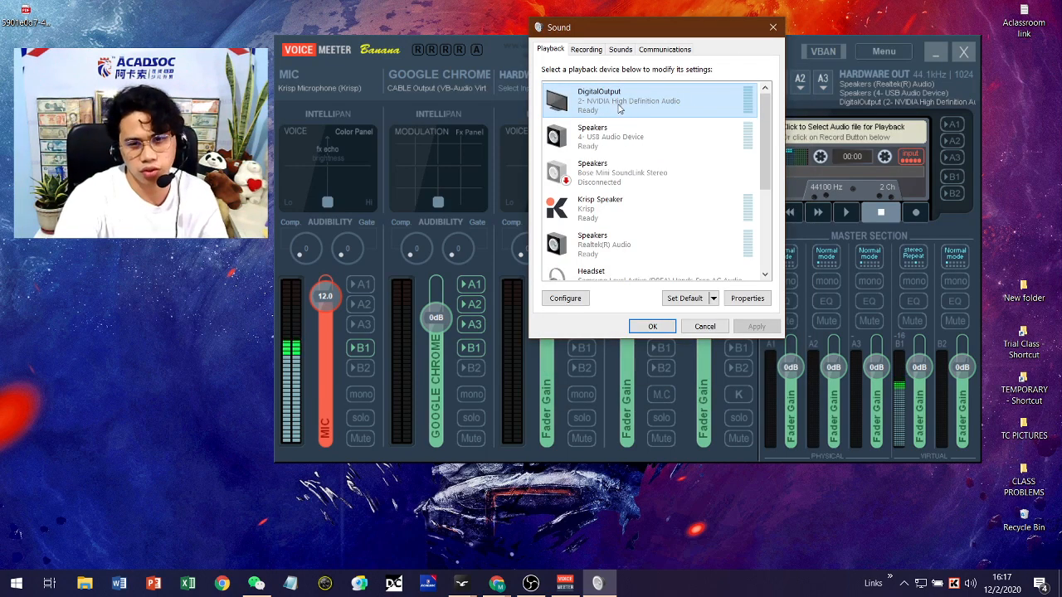
- Look over the playback devices, including the USB Audio Device and Realtek(R) Audio speakers
{"action": "left_click", "coordinate": [618, 142]}
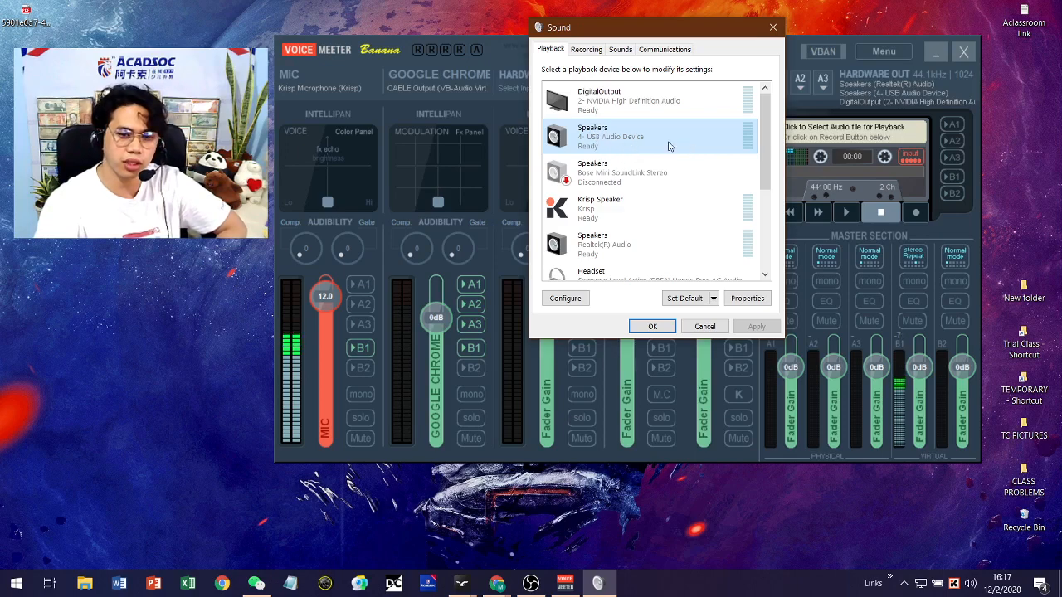
{"action": "scroll", "coordinate": [615, 199], "scroll_direction": "down", "scroll_amount": 1}
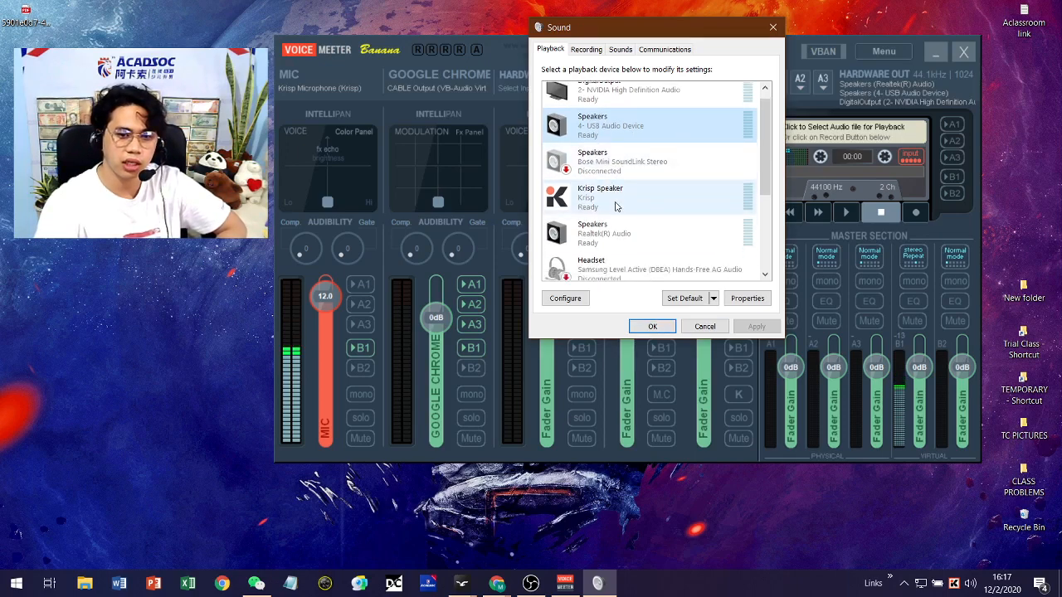
{"action": "scroll", "coordinate": [615, 205], "scroll_direction": "down", "scroll_amount": 1}
{"action": "left_click", "coordinate": [668, 235]}
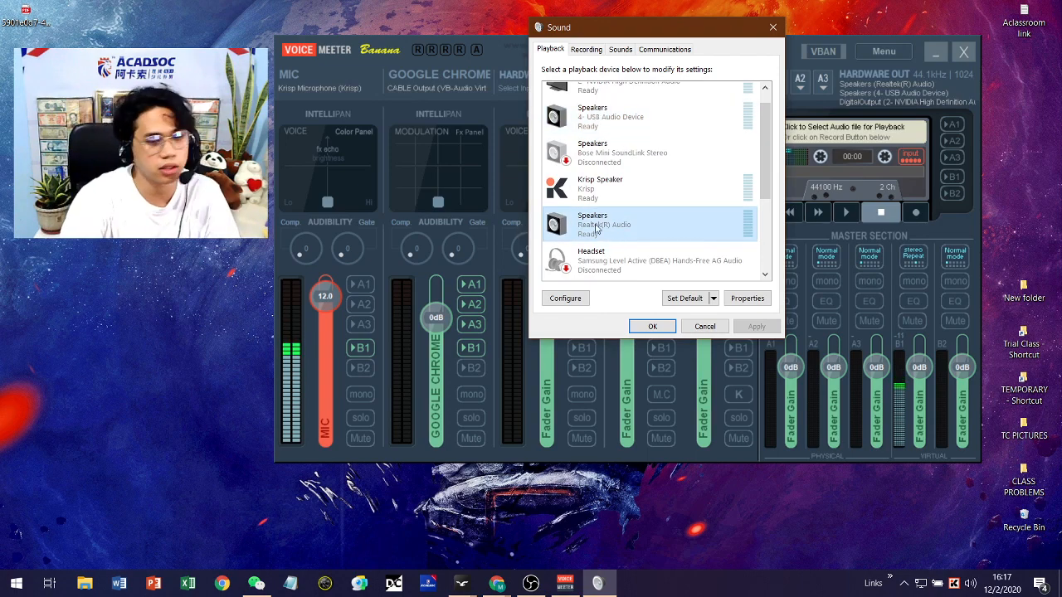
{"action": "scroll", "coordinate": [630, 221], "scroll_direction": "up", "scroll_amount": 2}
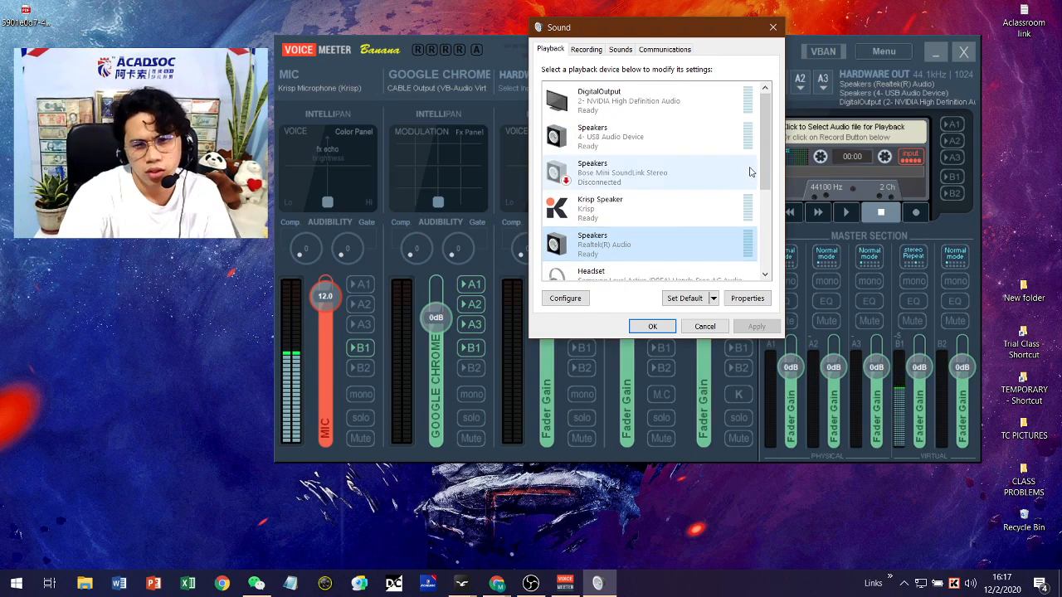
{"action": "left_click_drag", "start_coordinate": [763, 149], "coordinate": [757, 103]}
- Try to set the USB Audio Device microphone's default format to 1 channel, 16 bit, 44100 Hz (CD Quality), and close its properties
{"action": "left_click", "coordinate": [585, 51]}
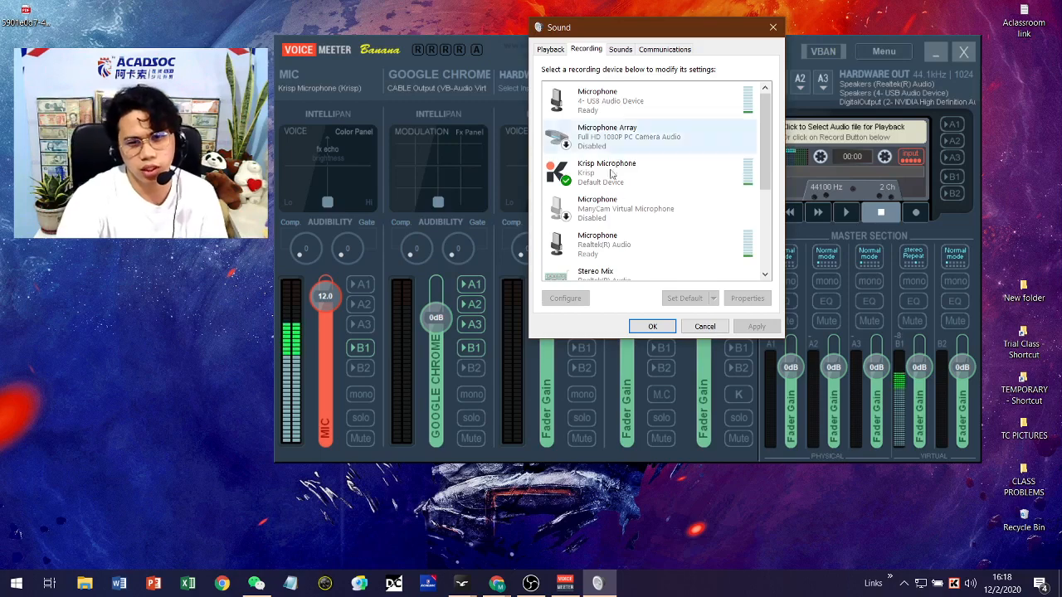
{"action": "double_click", "coordinate": [628, 101]}
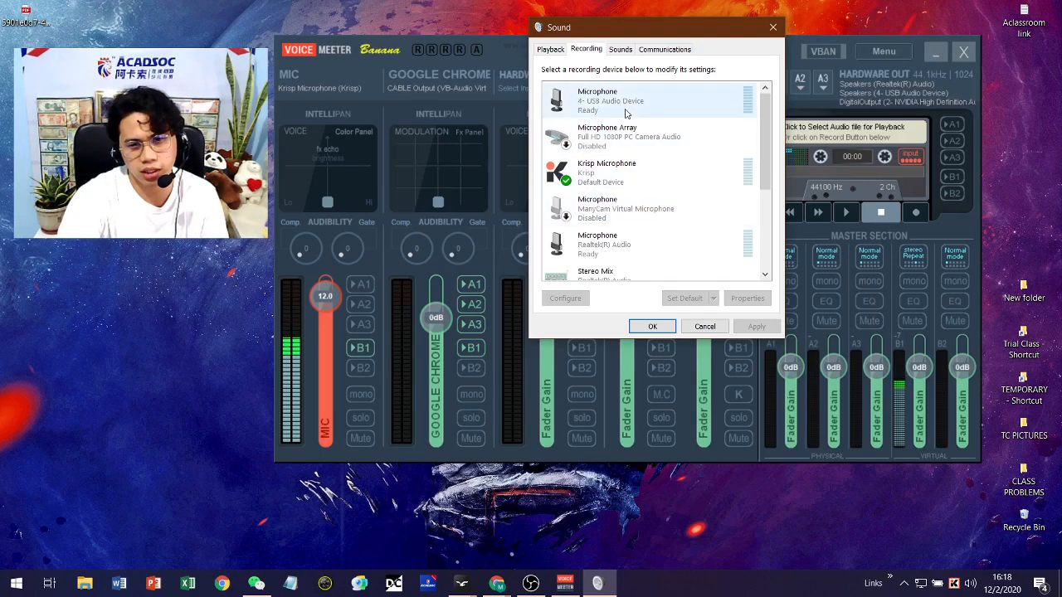
{"action": "left_click", "coordinate": [650, 103]}
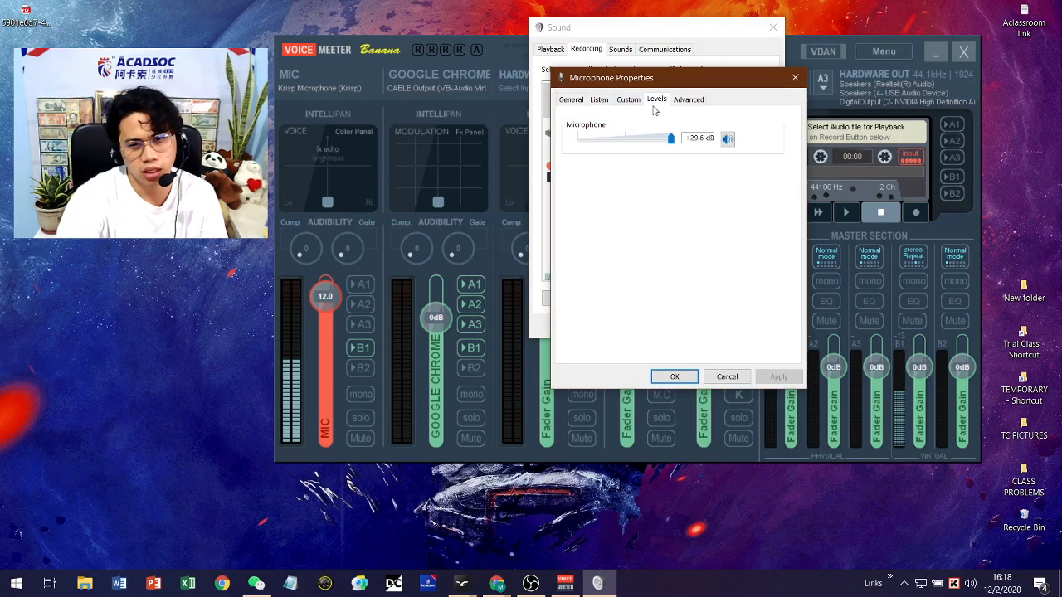
{"action": "left_click", "coordinate": [638, 103]}
{"action": "left_click", "coordinate": [681, 101]}
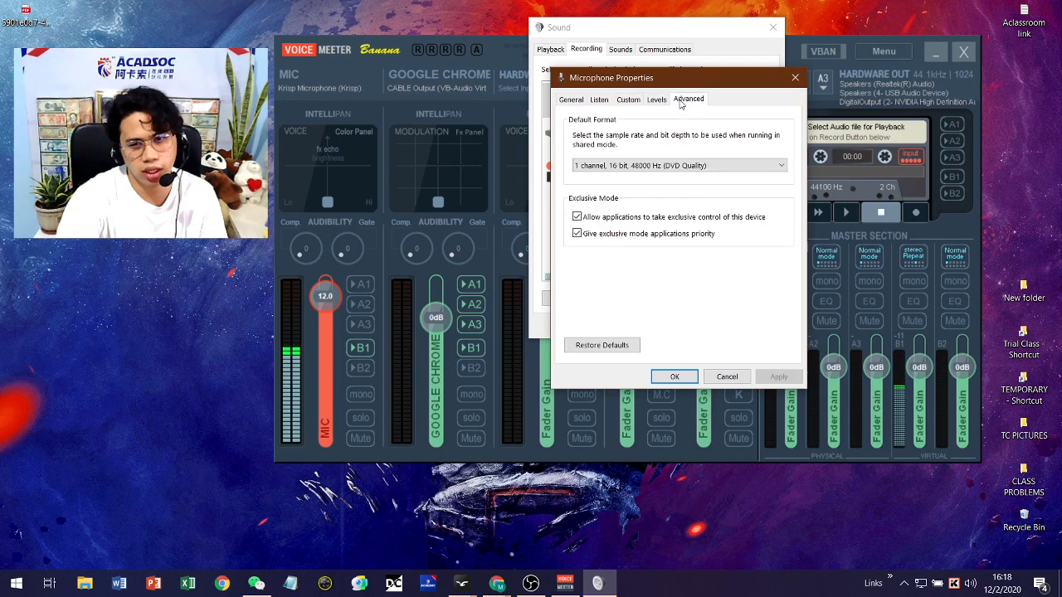
{"action": "left_click", "coordinate": [676, 167]}
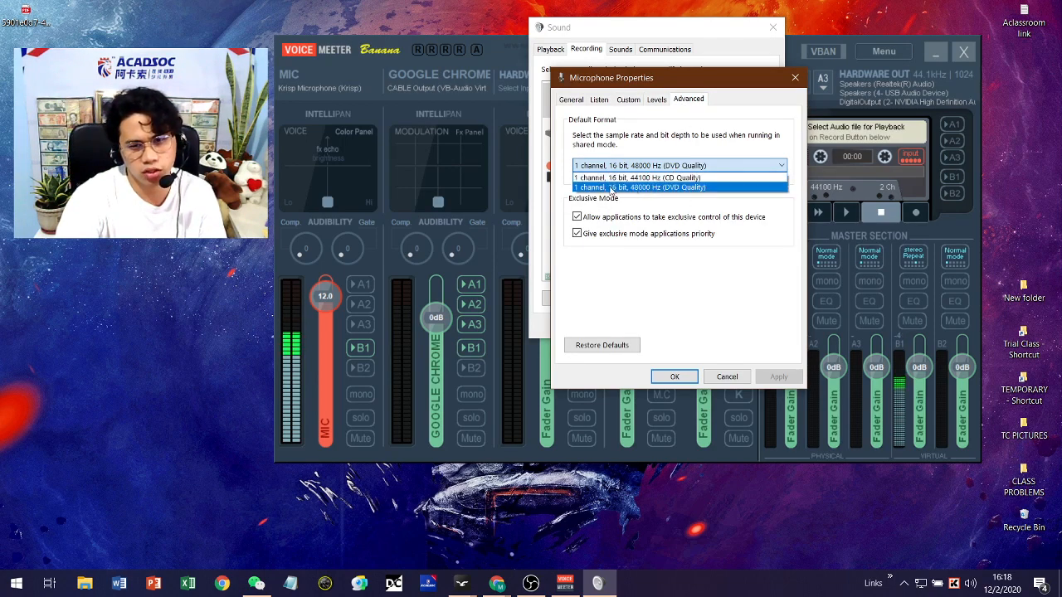
{"action": "left_click", "coordinate": [685, 180]}
{"action": "left_click", "coordinate": [675, 376]}
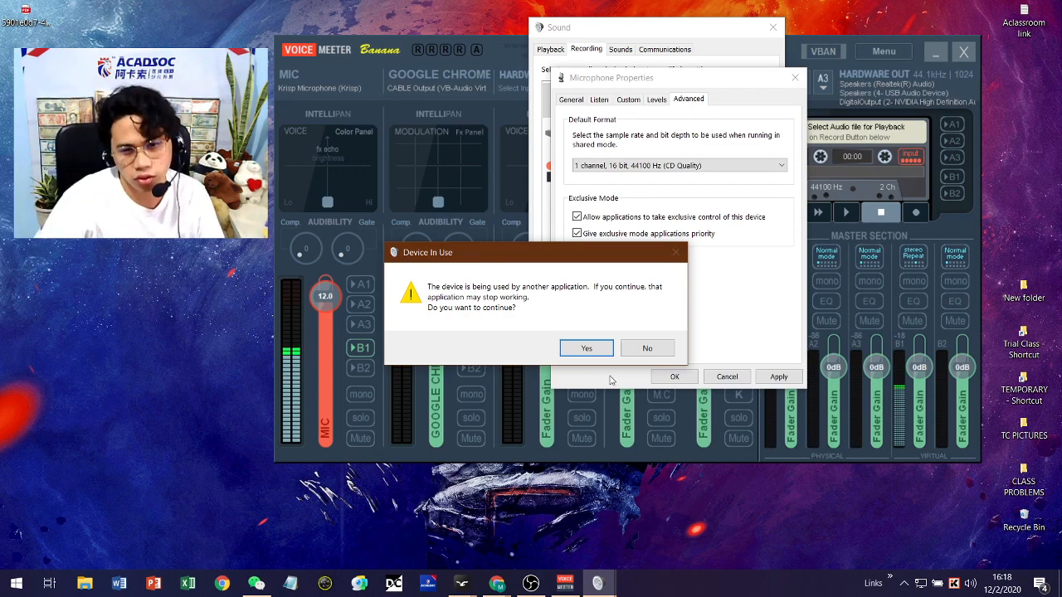
{"action": "left_click", "coordinate": [645, 349]}
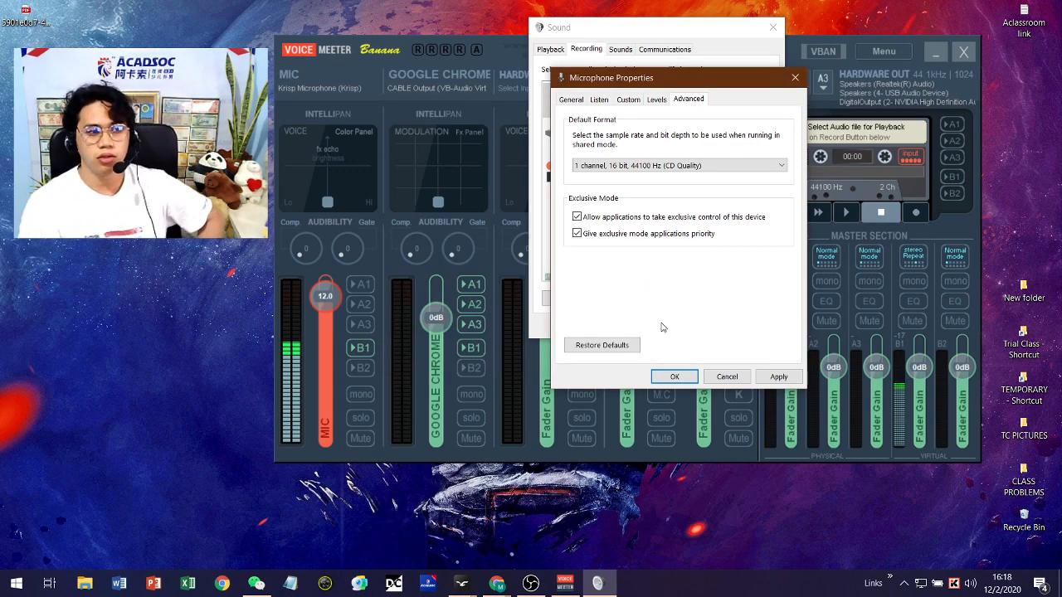
{"action": "left_click", "coordinate": [794, 78]}
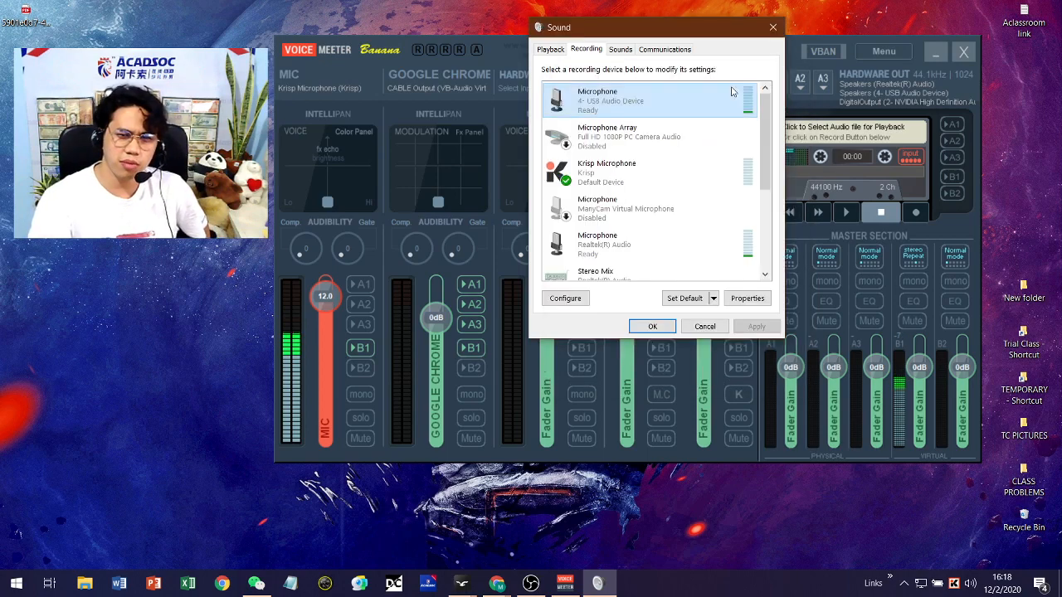
- Compare the USB Audio Device microphone with the Krisp Microphone in the list of recording devices
{"action": "left_click", "coordinate": [643, 171]}
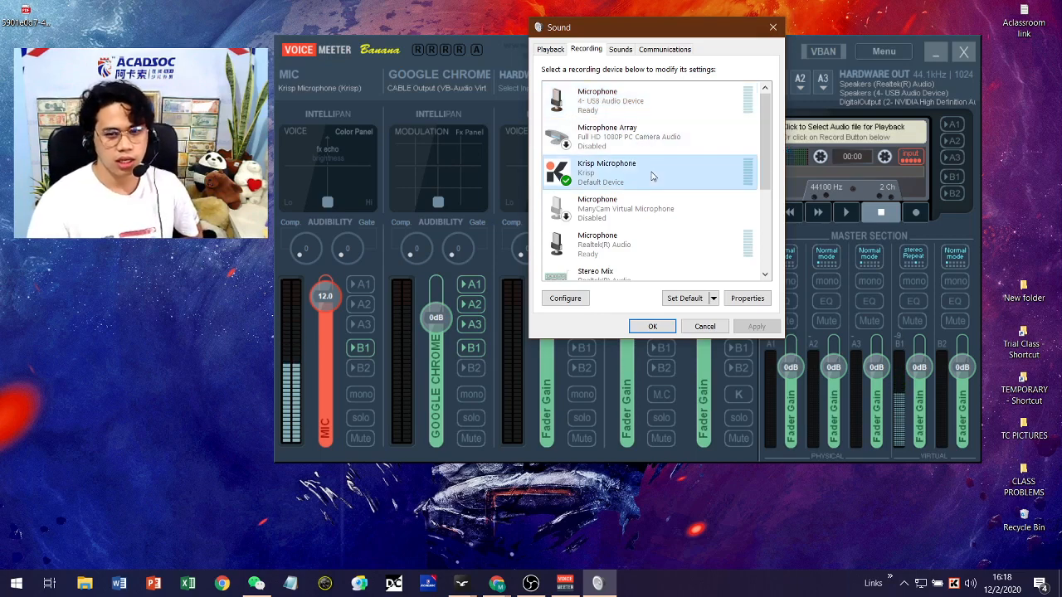
{"action": "left_click", "coordinate": [647, 103]}
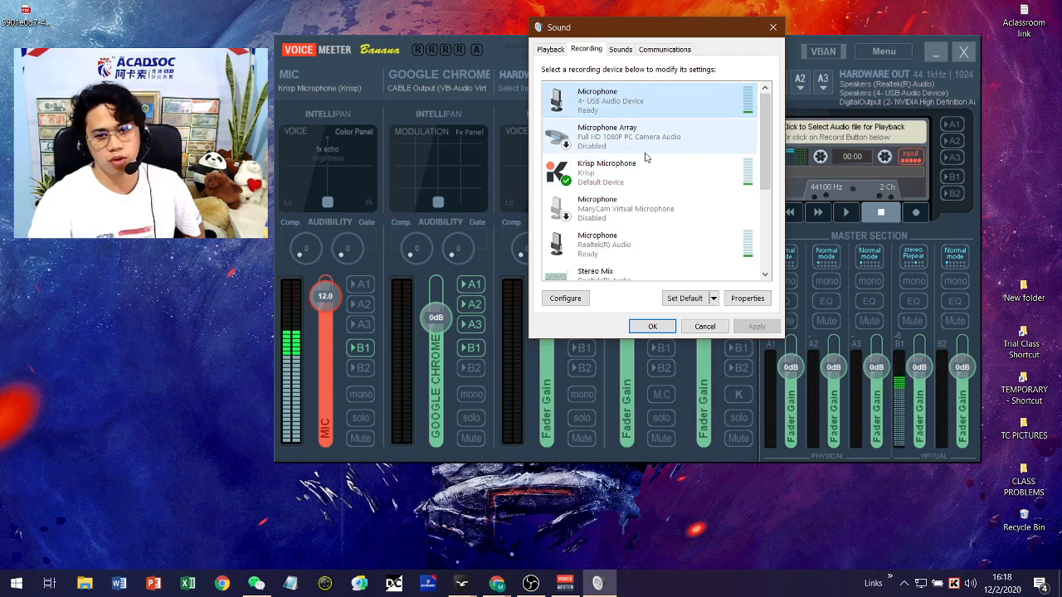
{"action": "left_click_drag", "start_coordinate": [749, 33], "coordinate": [715, 63]}
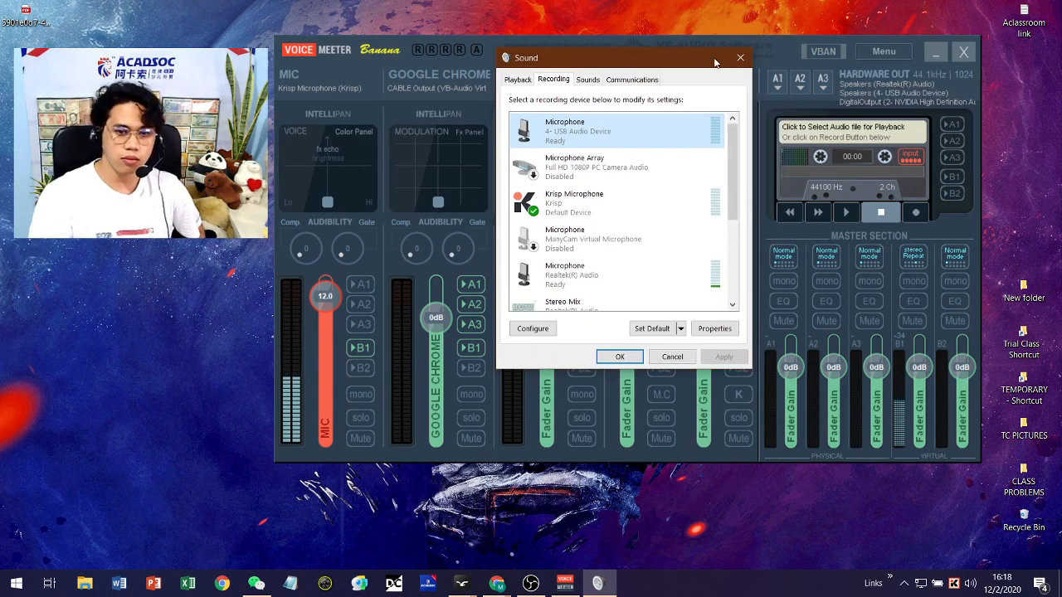
{"action": "left_click", "coordinate": [599, 196]}
{"action": "left_click", "coordinate": [595, 140]}
{"action": "left_click", "coordinate": [599, 195]}
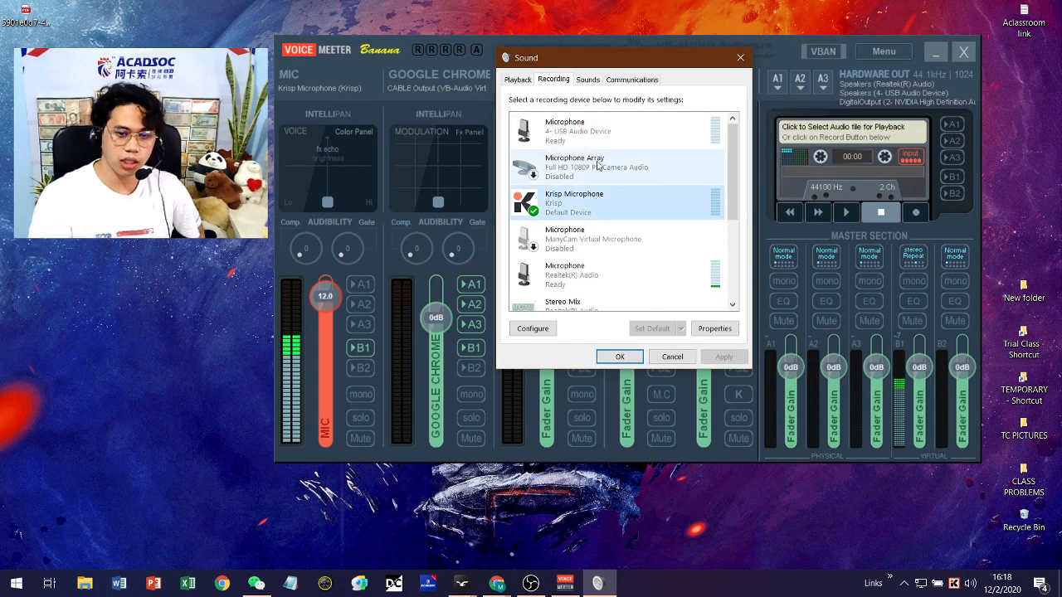
{"action": "left_click", "coordinate": [602, 133]}
{"action": "left_click", "coordinate": [632, 199]}
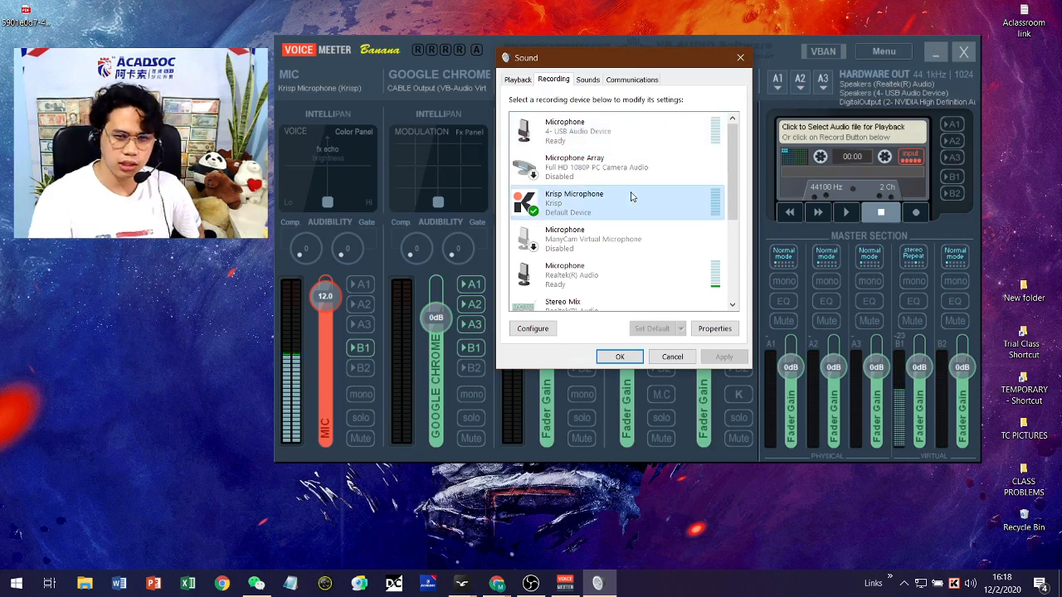
{"action": "left_click", "coordinate": [632, 135]}
{"action": "left_click", "coordinate": [619, 228]}
{"action": "left_click", "coordinate": [615, 211]}
{"action": "left_click", "coordinate": [653, 146]}
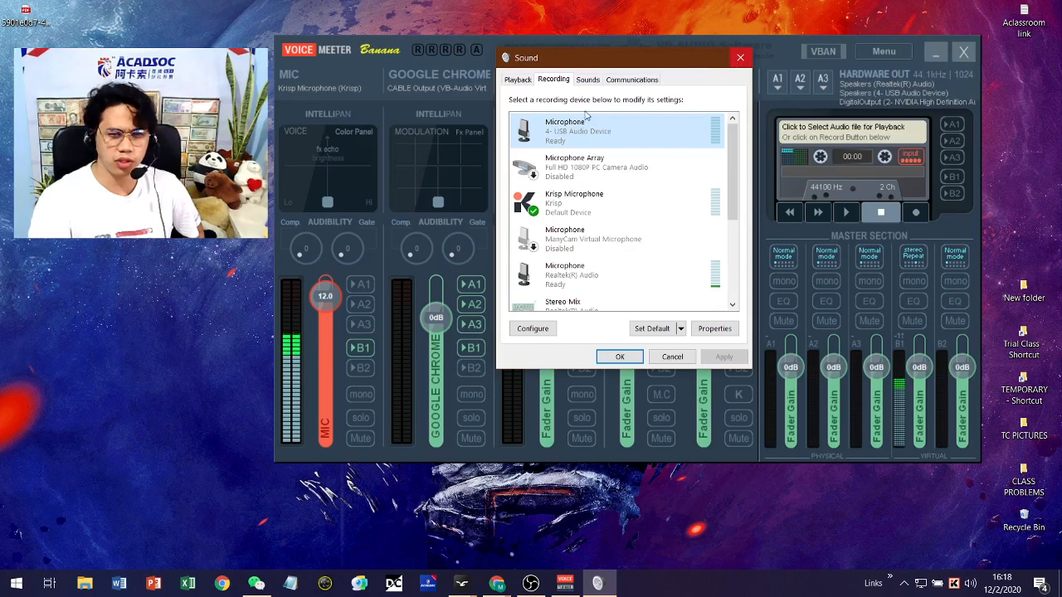
{"action": "left_click", "coordinate": [581, 213]}
{"action": "left_click", "coordinate": [587, 144]}
{"action": "left_click", "coordinate": [619, 196]}
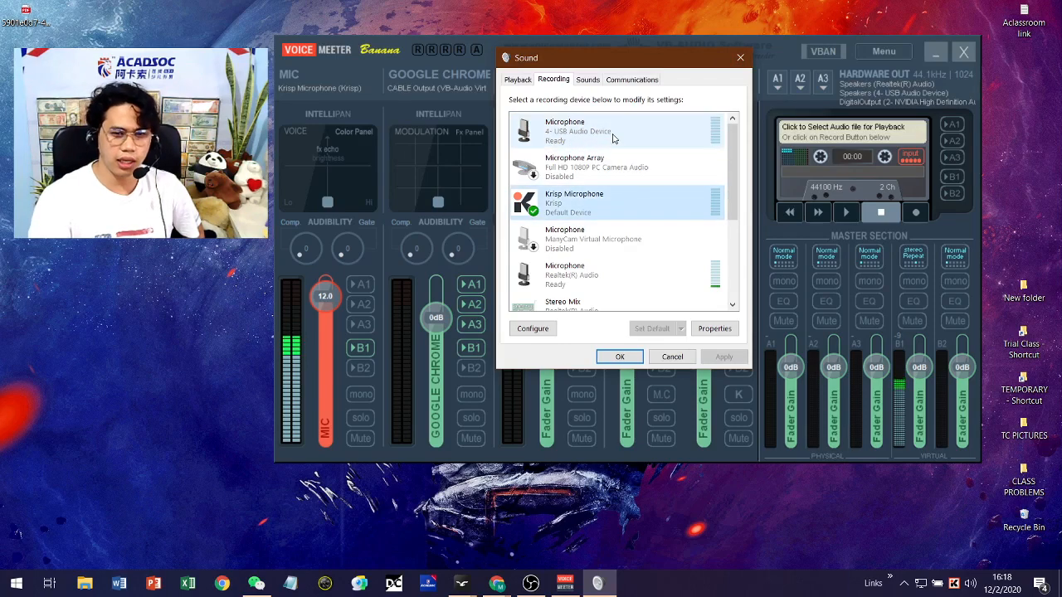
{"action": "left_click", "coordinate": [612, 139]}
{"action": "left_click", "coordinate": [604, 213]}
{"action": "left_click", "coordinate": [603, 142]}
{"action": "left_click", "coordinate": [610, 202]}
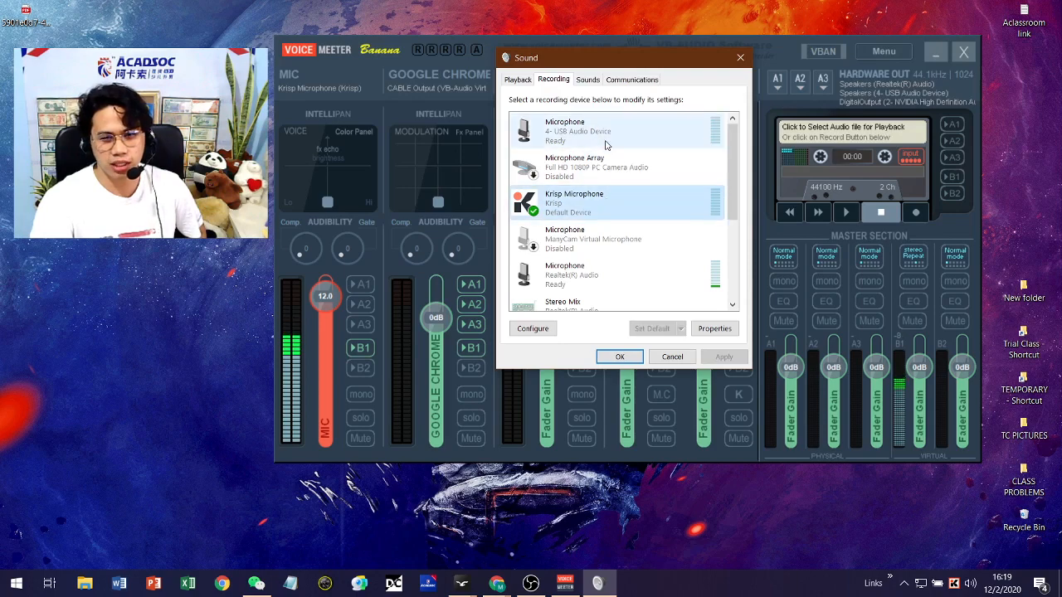
{"action": "double_click", "coordinate": [597, 234]}
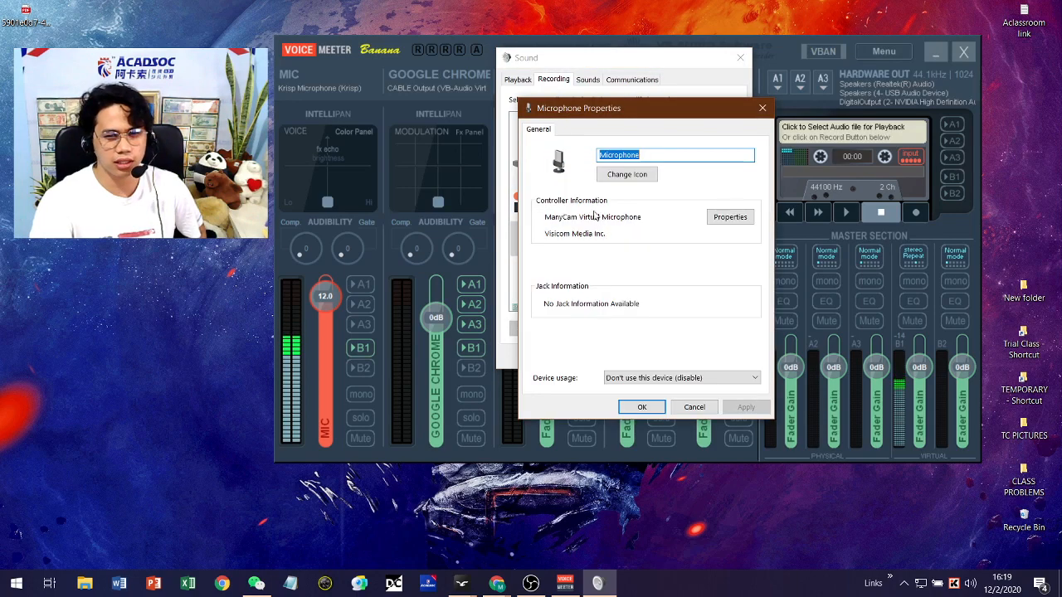
{"action": "left_click", "coordinate": [763, 108]}
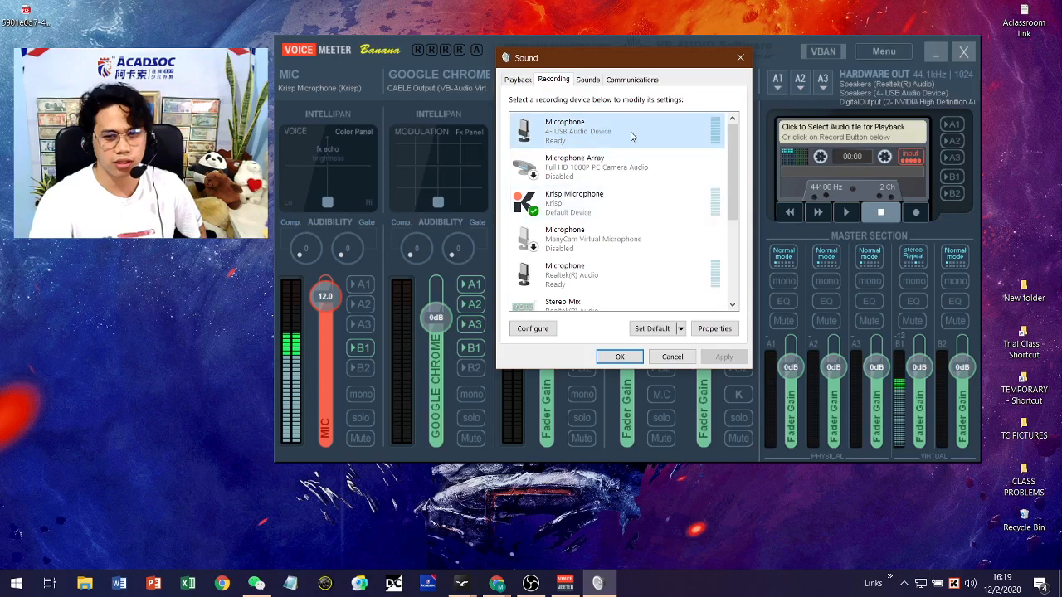
{"action": "left_click", "coordinate": [619, 202]}
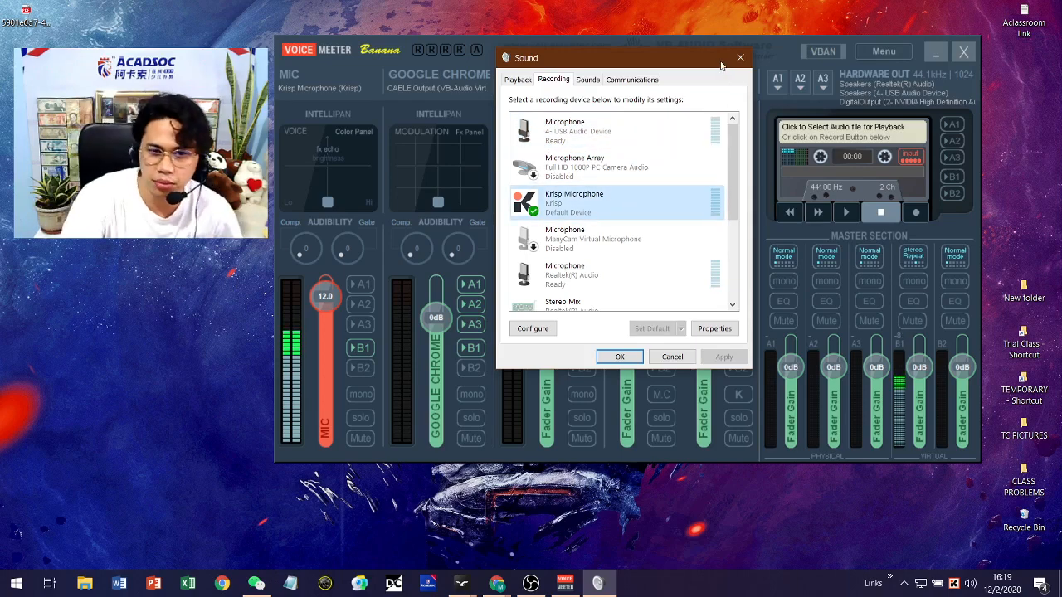
- Review the event sound scheme and the communications activity options, and close the Sound dialog
{"action": "left_click", "coordinate": [601, 82]}
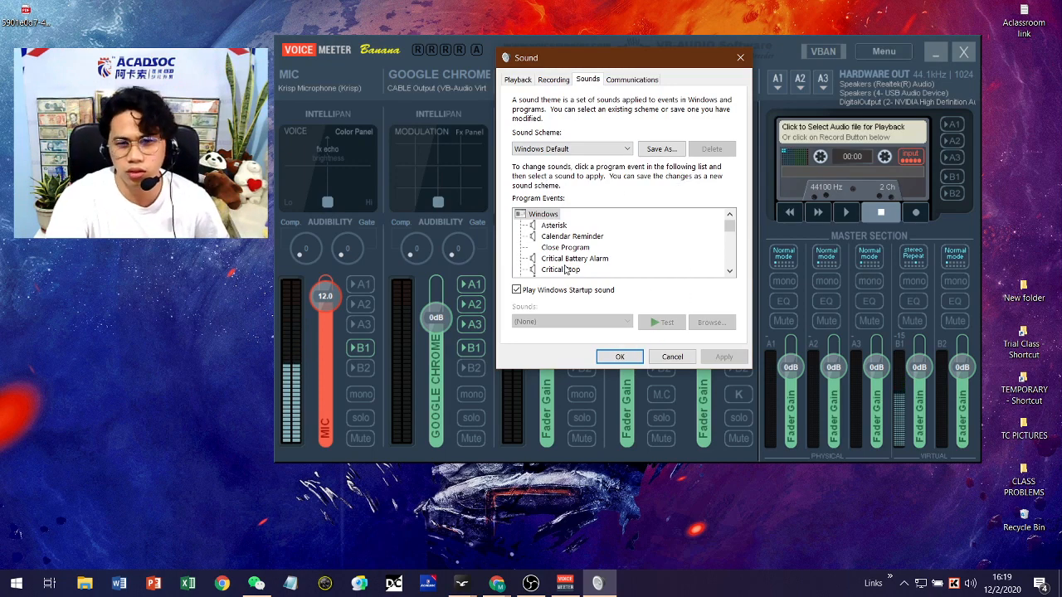
{"action": "left_click", "coordinate": [639, 80]}
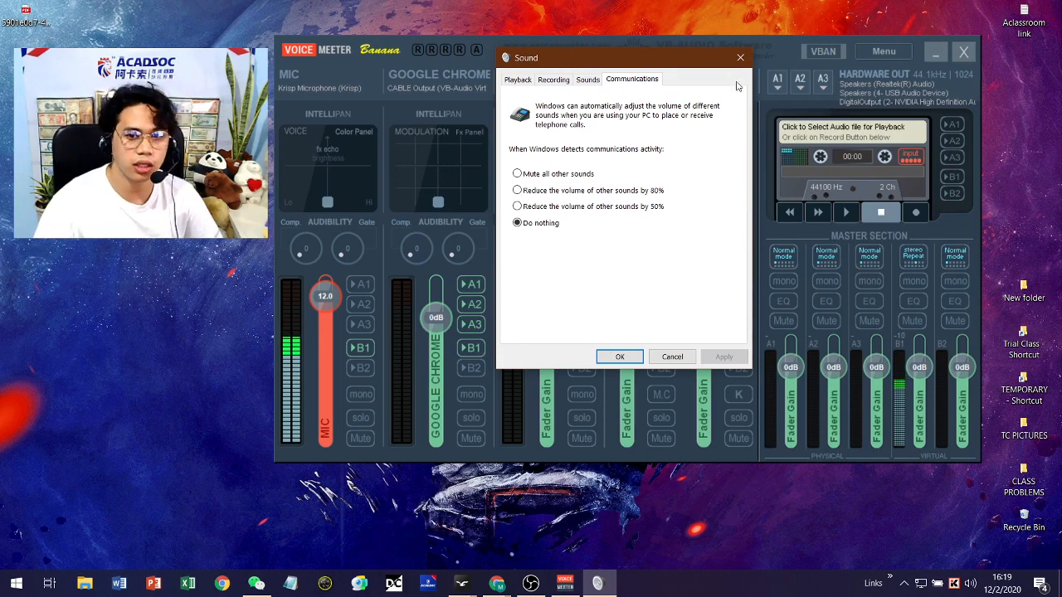
{"action": "left_click_drag", "start_coordinate": [718, 61], "coordinate": [711, 69]}
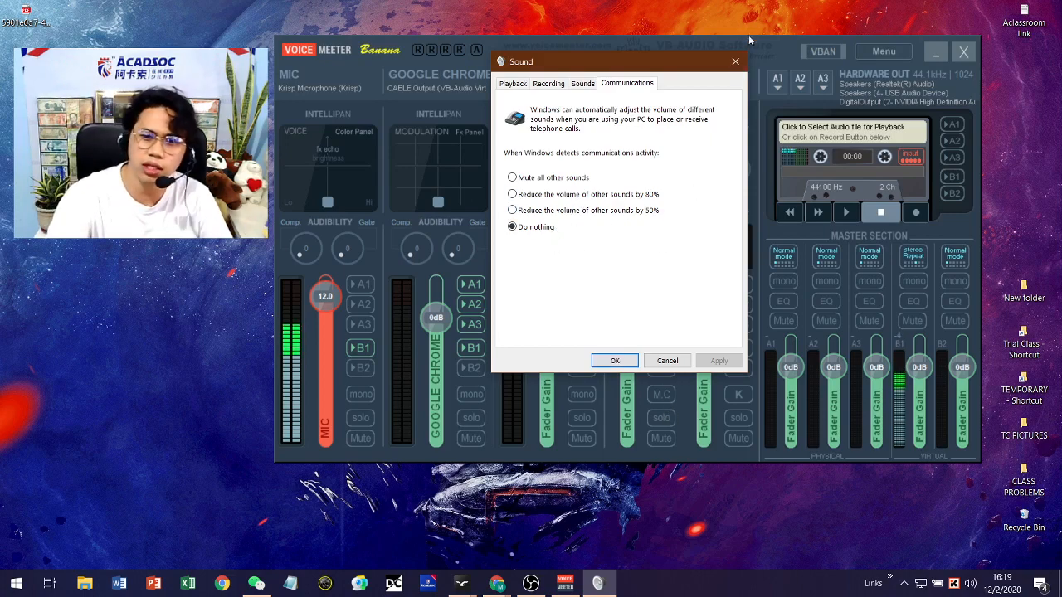
{"action": "left_click", "coordinate": [735, 61]}
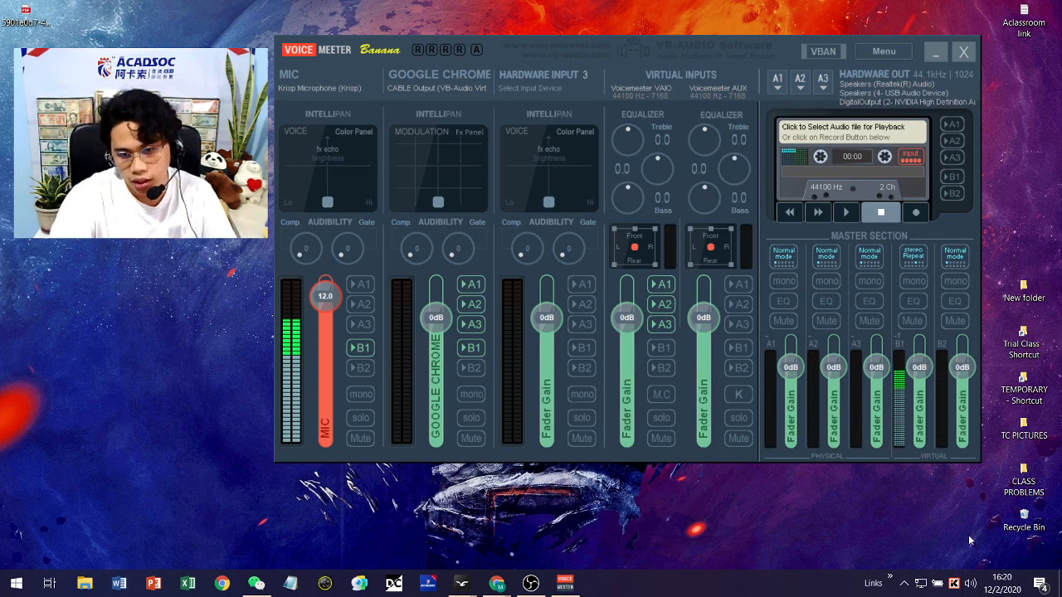
- Open the Windows Sound settings clear of the webcam picture and choose VoiceMeeter Input (VB-Audio VoiceMeeter VAIO) as the output device
{"action": "right_click", "coordinate": [970, 584]}
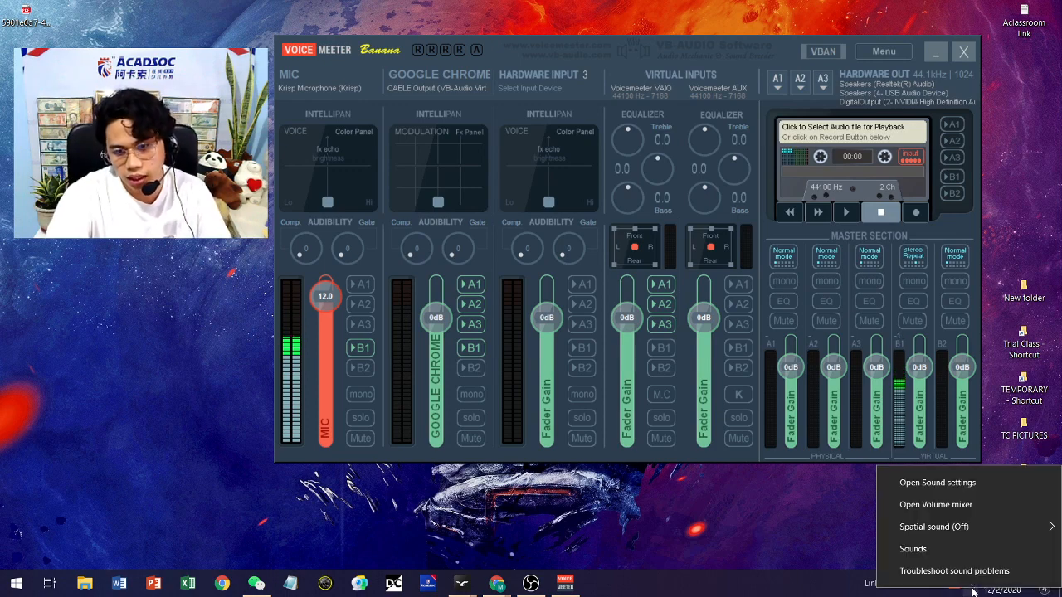
{"action": "left_click", "coordinate": [960, 484]}
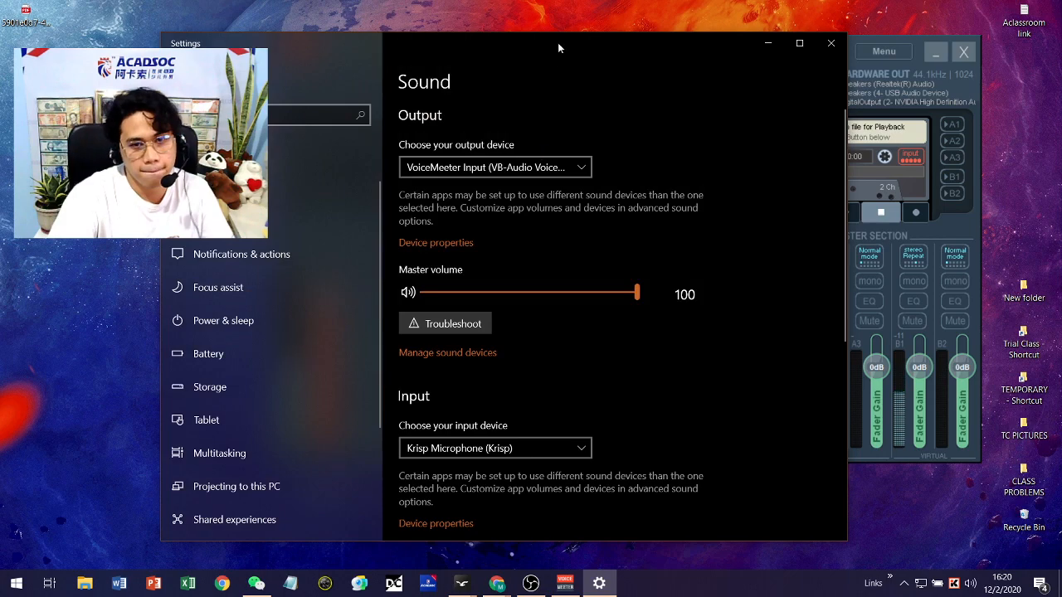
{"action": "left_click_drag", "start_coordinate": [558, 43], "coordinate": [664, 59]}
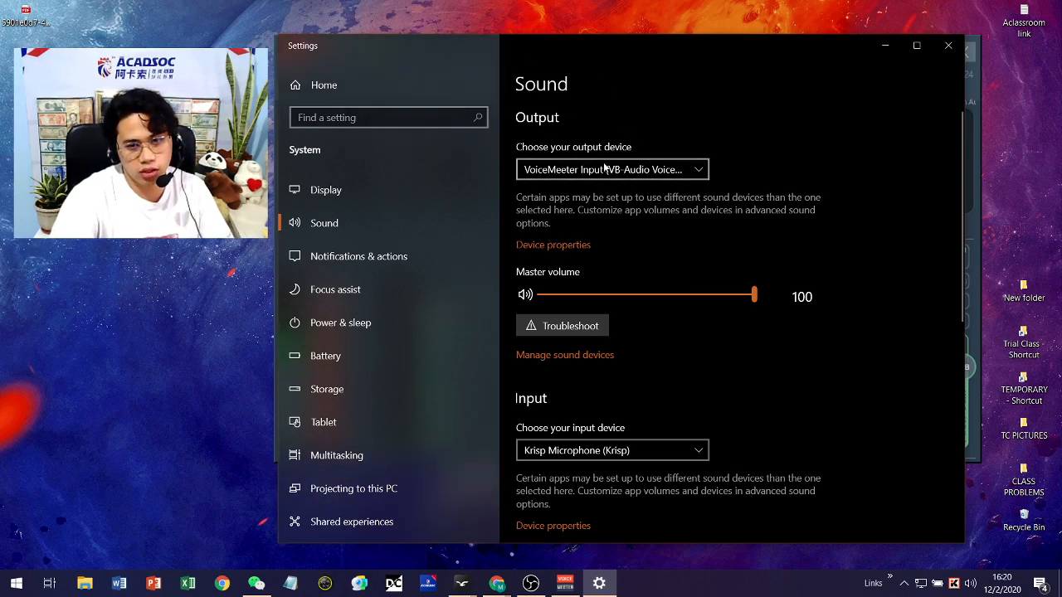
{"action": "left_click", "coordinate": [677, 177]}
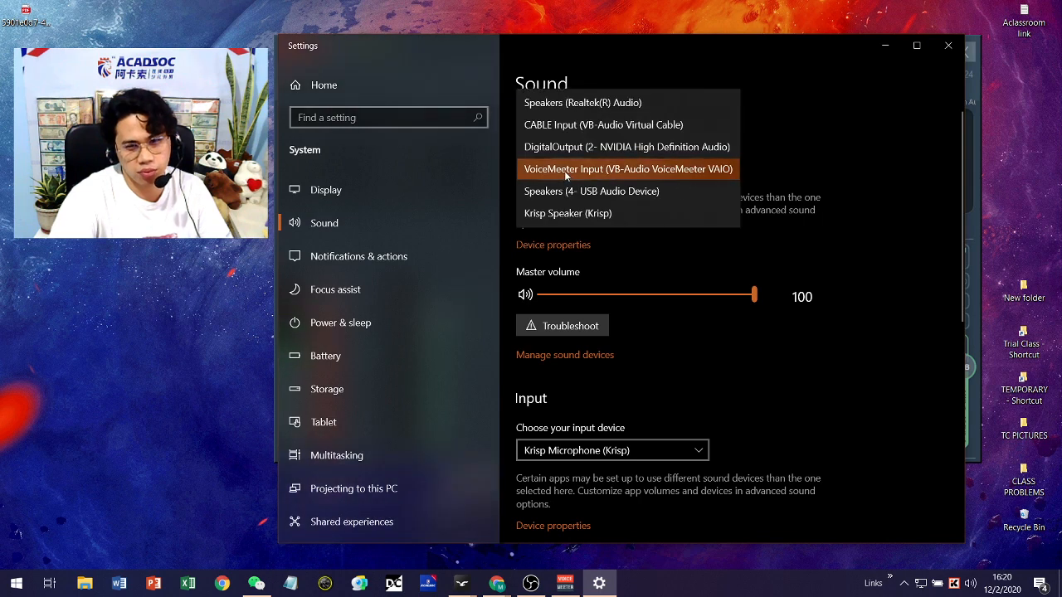
{"action": "left_click", "coordinate": [621, 171]}
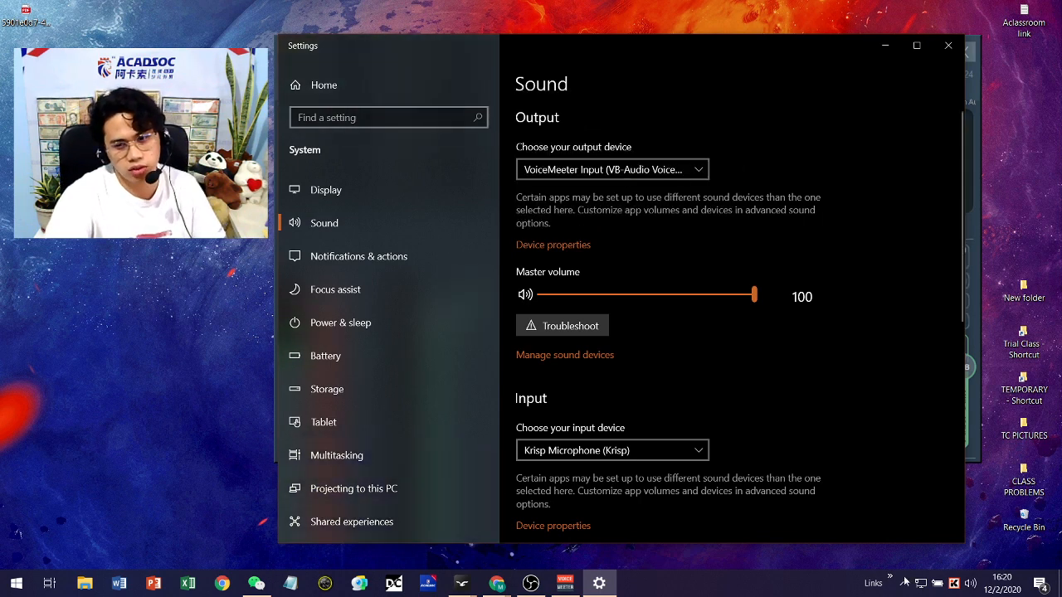
- Select VoiceMeeter Input (VB-Audio VoiceMeeter VAIO) as the playback device in the taskbar's volume control
{"action": "left_click", "coordinate": [970, 583]}
{"action": "left_click", "coordinate": [991, 523]}
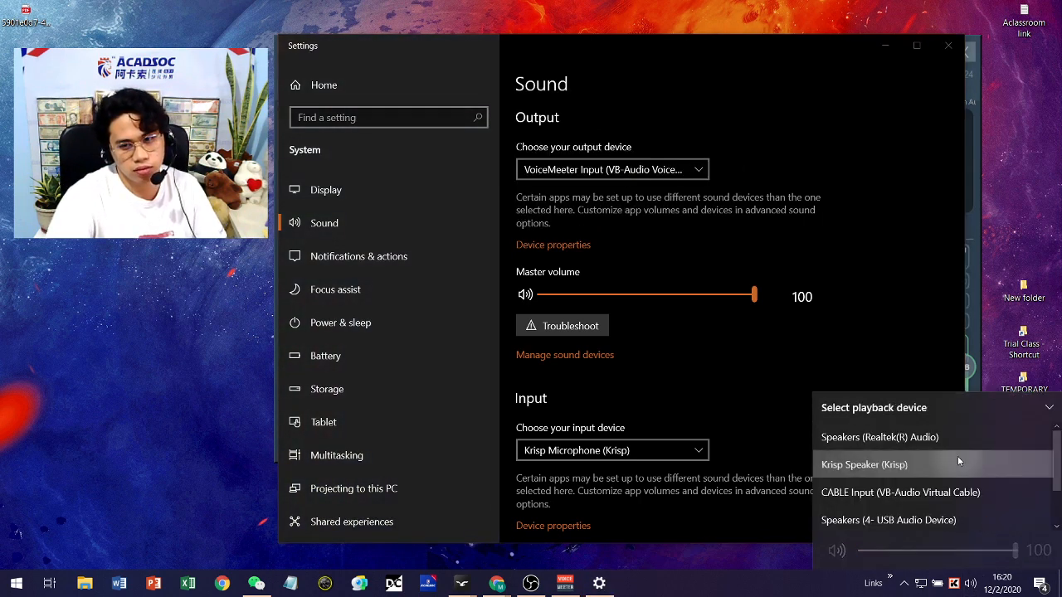
{"action": "left_click", "coordinate": [952, 434]}
{"action": "left_click", "coordinate": [990, 511]}
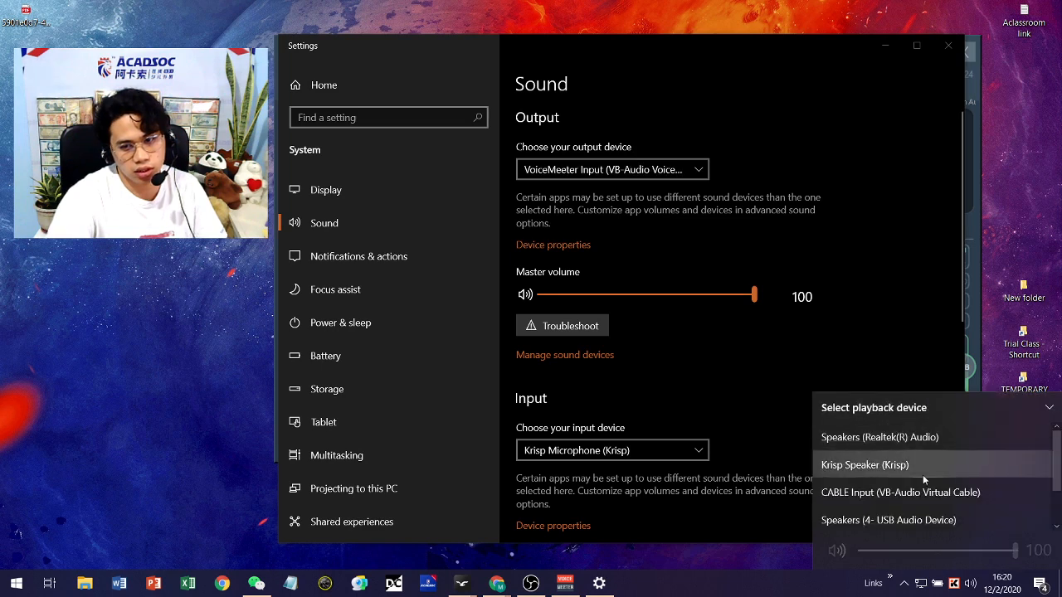
{"action": "scroll", "coordinate": [904, 460], "scroll_direction": "down", "scroll_amount": 2}
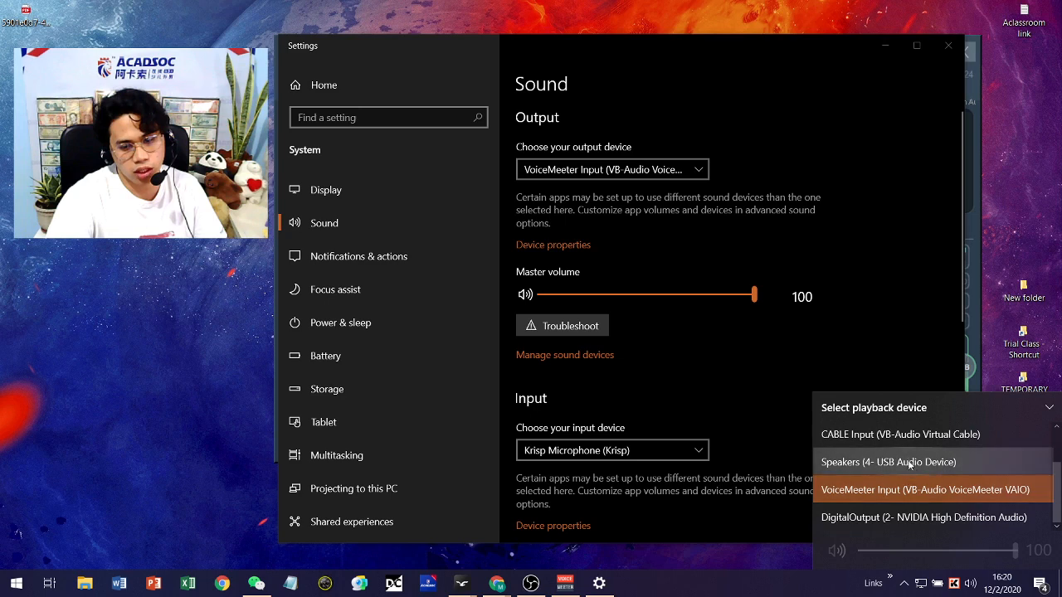
{"action": "left_click", "coordinate": [913, 490]}
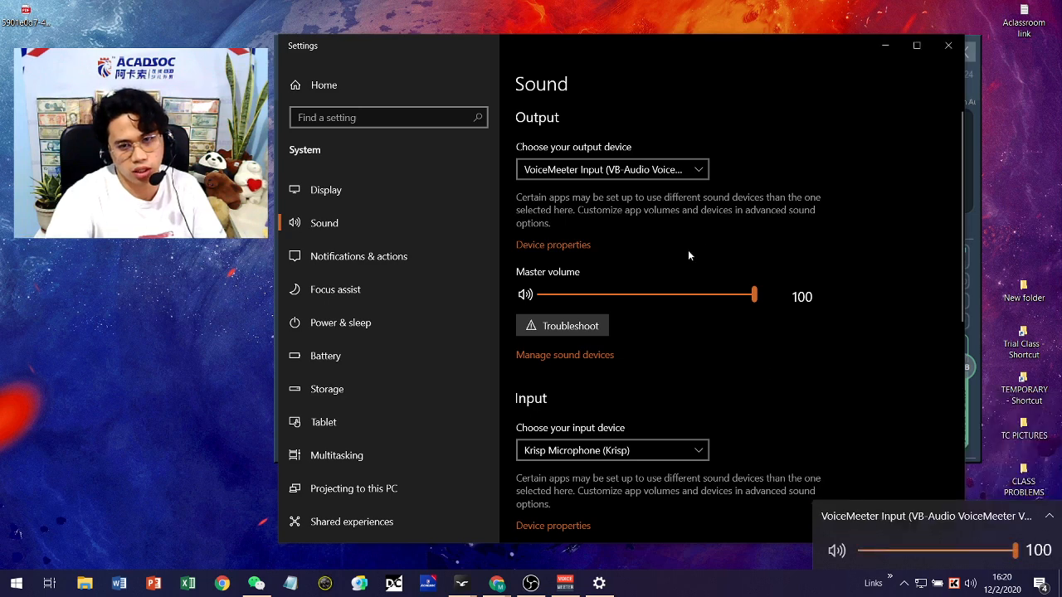
{"action": "left_click", "coordinate": [689, 253]}
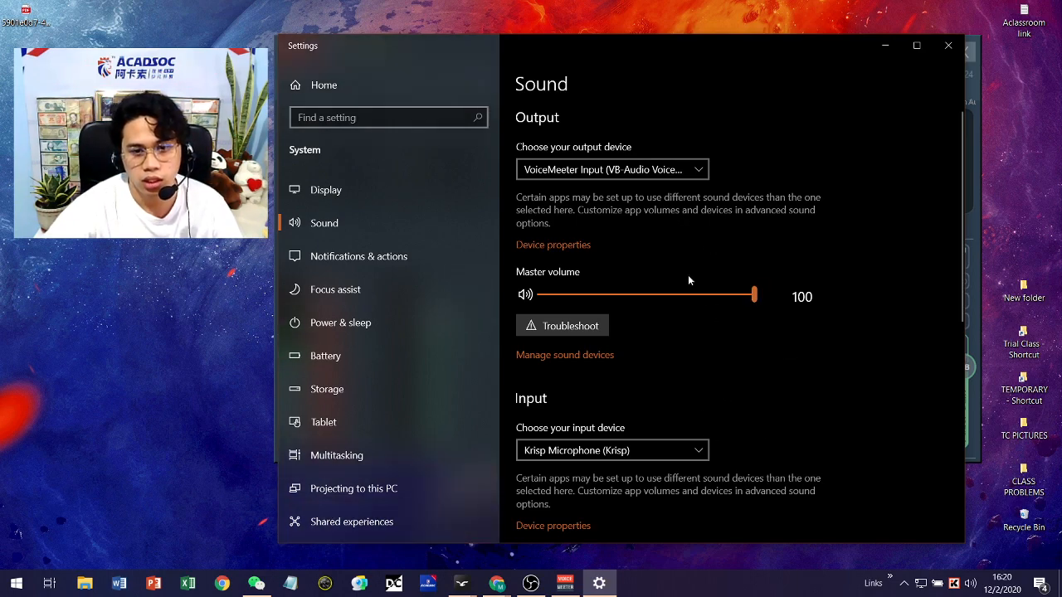
- Keep Krisp Microphone (Krisp) chosen as the input device in the Sound settings
{"action": "scroll", "coordinate": [622, 200], "scroll_direction": "down", "scroll_amount": 4}
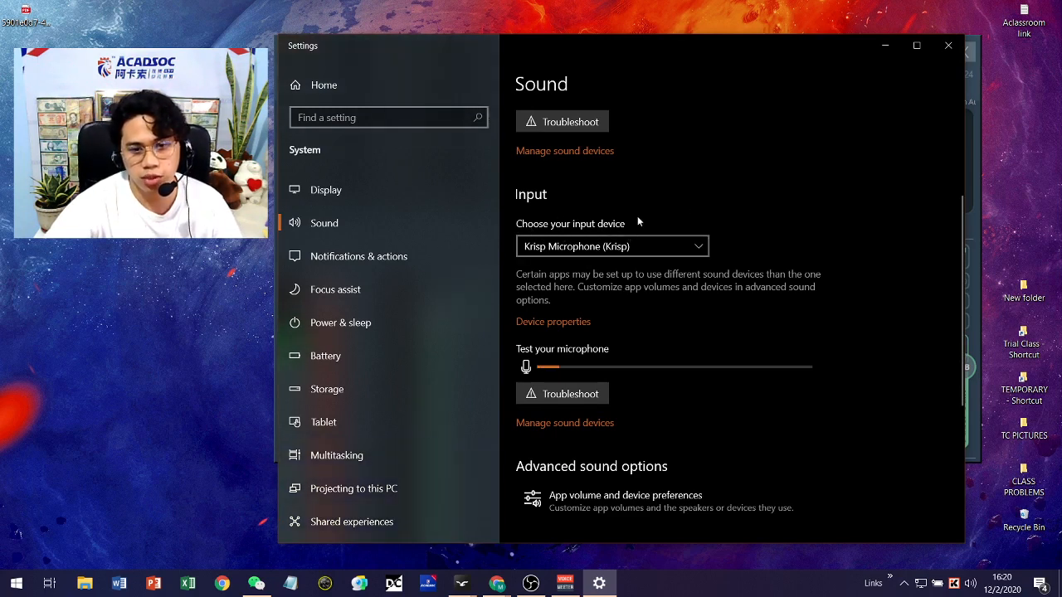
{"action": "left_click", "coordinate": [685, 246]}
{"action": "left_click", "coordinate": [677, 246]}
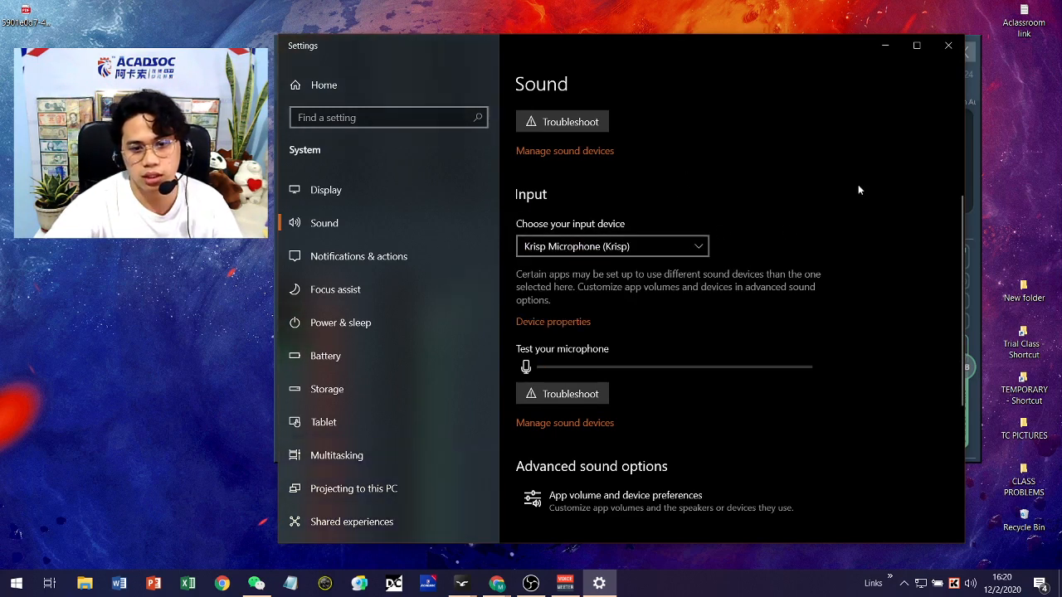
{"action": "left_click", "coordinate": [673, 246]}
{"action": "left_click", "coordinate": [668, 253]}
- In the app volume and device preferences, set Google Chrome's output to CABLE Input, keeping CABLE Output (VB-Audio Virtual Cable) as its input
{"action": "scroll", "coordinate": [752, 237], "scroll_direction": "down", "scroll_amount": 3}
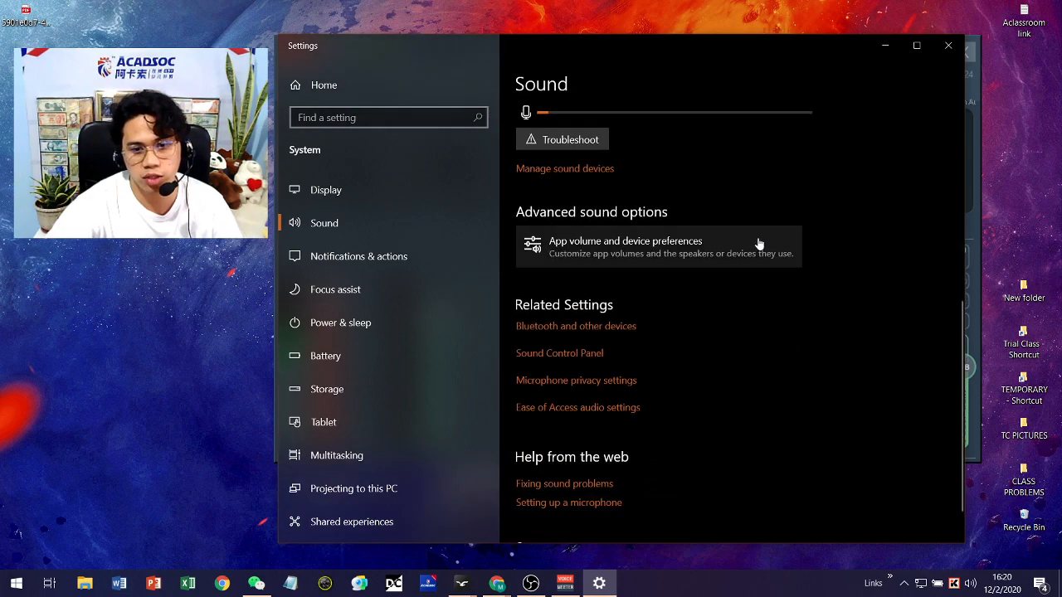
{"action": "scroll", "coordinate": [757, 240], "scroll_direction": "up", "scroll_amount": 4}
{"action": "scroll", "coordinate": [746, 253], "scroll_direction": "down", "scroll_amount": 4}
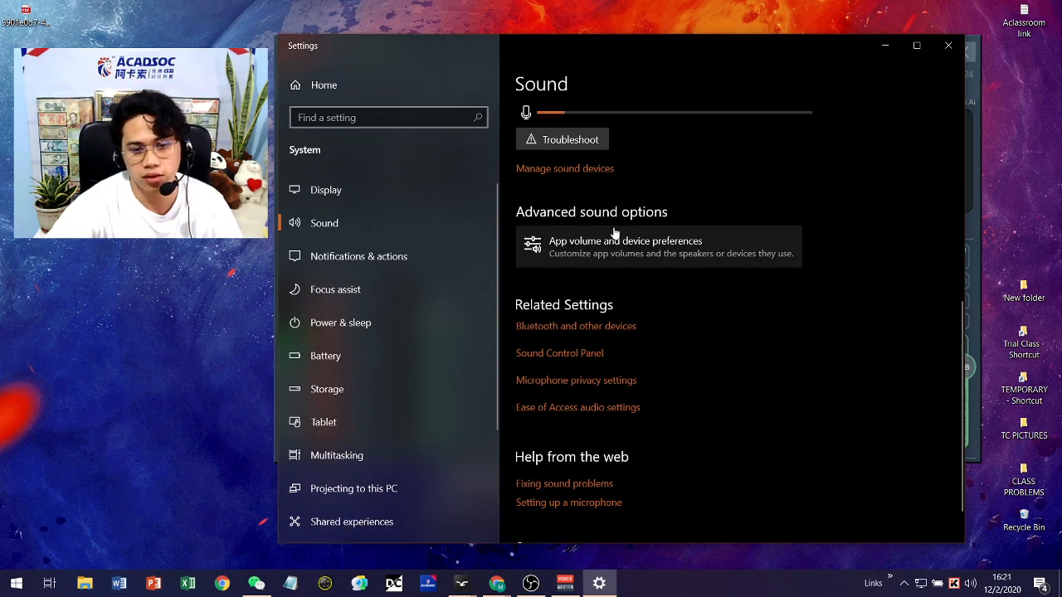
{"action": "left_click", "coordinate": [648, 249]}
{"action": "scroll", "coordinate": [458, 329], "scroll_direction": "down", "scroll_amount": 4}
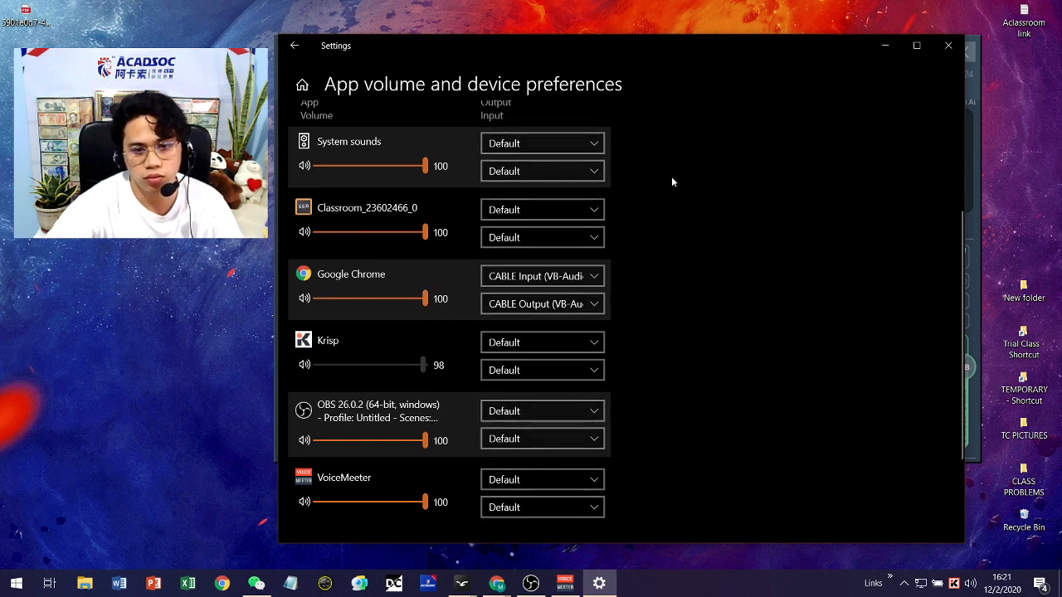
{"action": "left_click", "coordinate": [513, 280]}
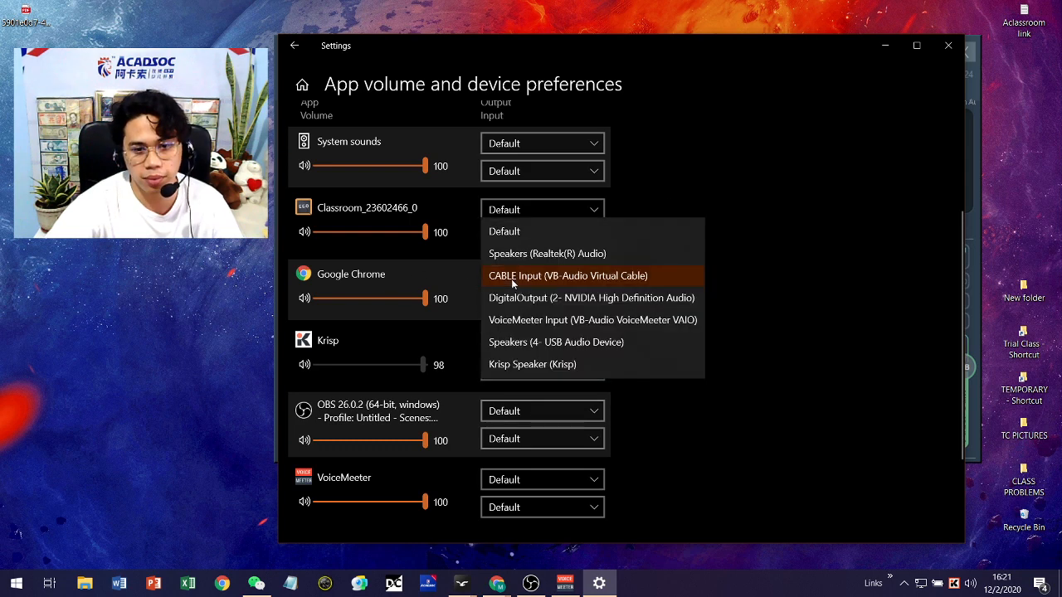
{"action": "left_click", "coordinate": [564, 284]}
{"action": "left_click", "coordinate": [588, 305]}
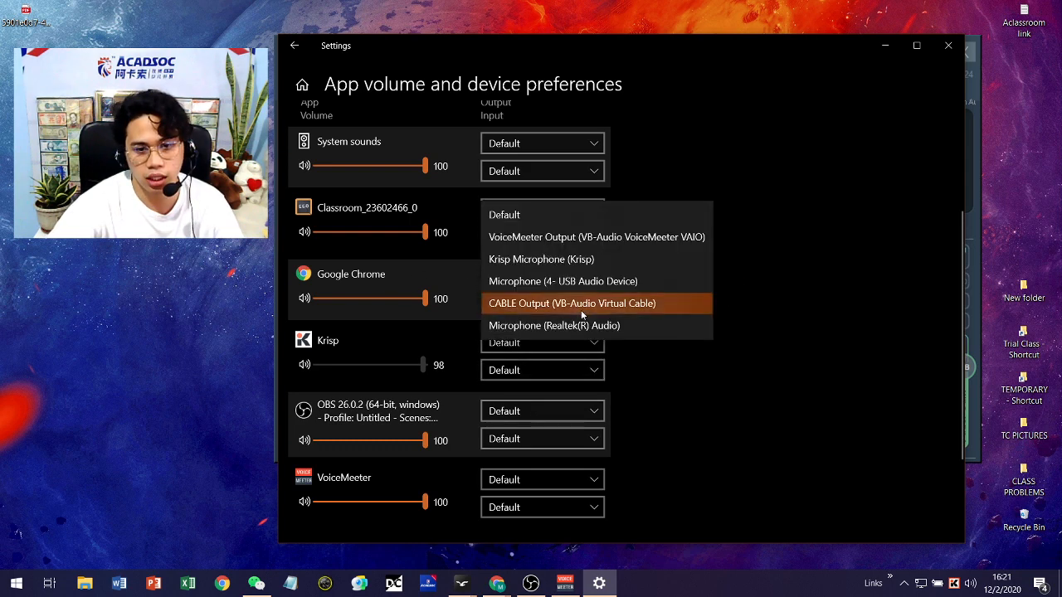
{"action": "left_click", "coordinate": [767, 301]}
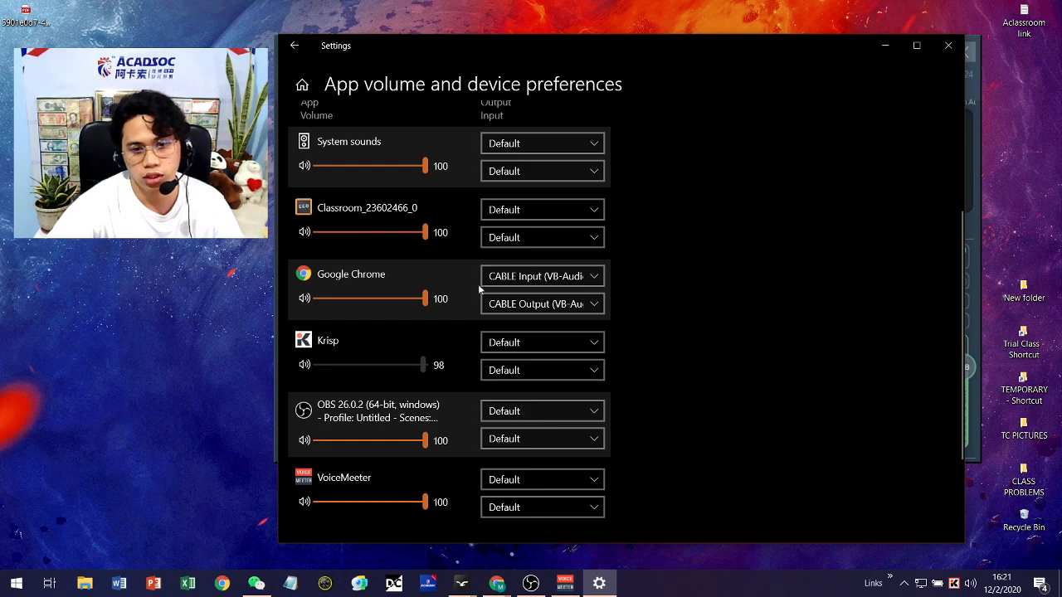
- Bring up Voicemeeter Banana and arrange it beside the app device preferences so both can be compared
{"action": "left_click", "coordinate": [565, 583]}
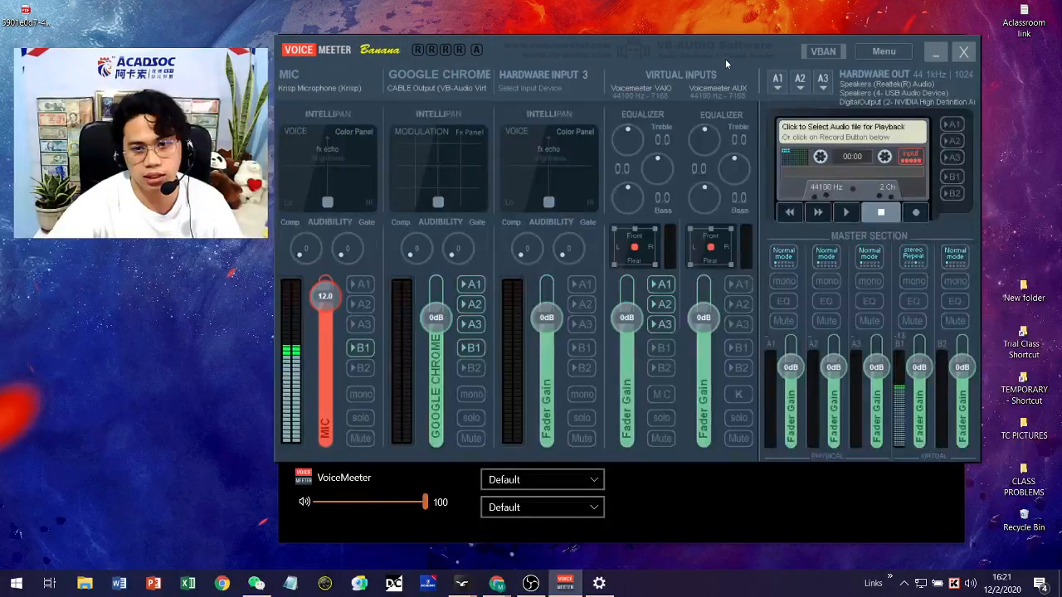
{"action": "left_click_drag", "start_coordinate": [726, 61], "coordinate": [850, 141]}
{"action": "left_click_drag", "start_coordinate": [752, 42], "coordinate": [493, 54]}
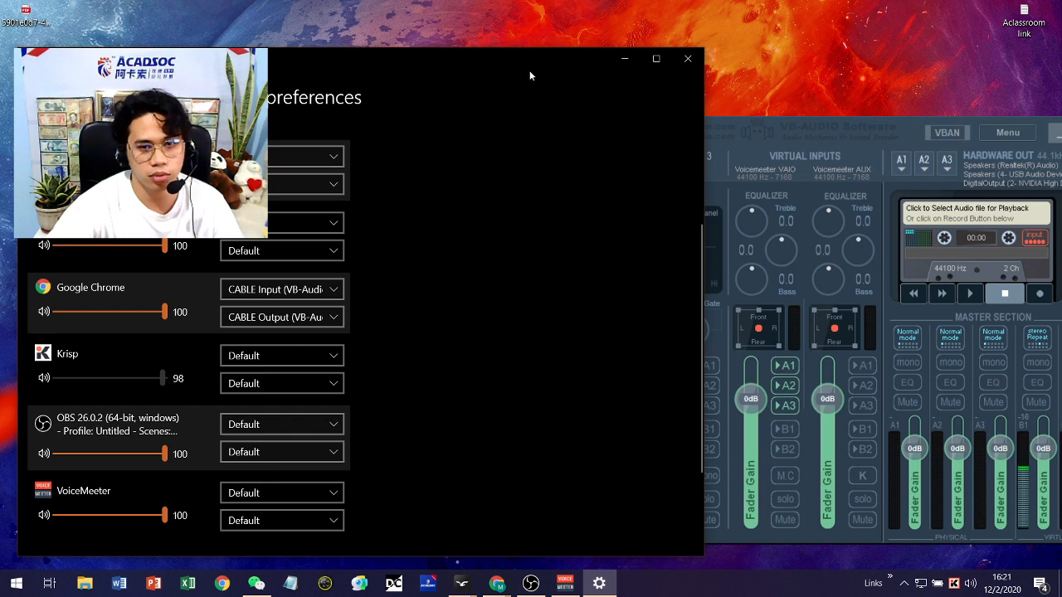
{"action": "left_click_drag", "start_coordinate": [530, 70], "coordinate": [543, 108]}
{"action": "left_click", "coordinate": [820, 122]}
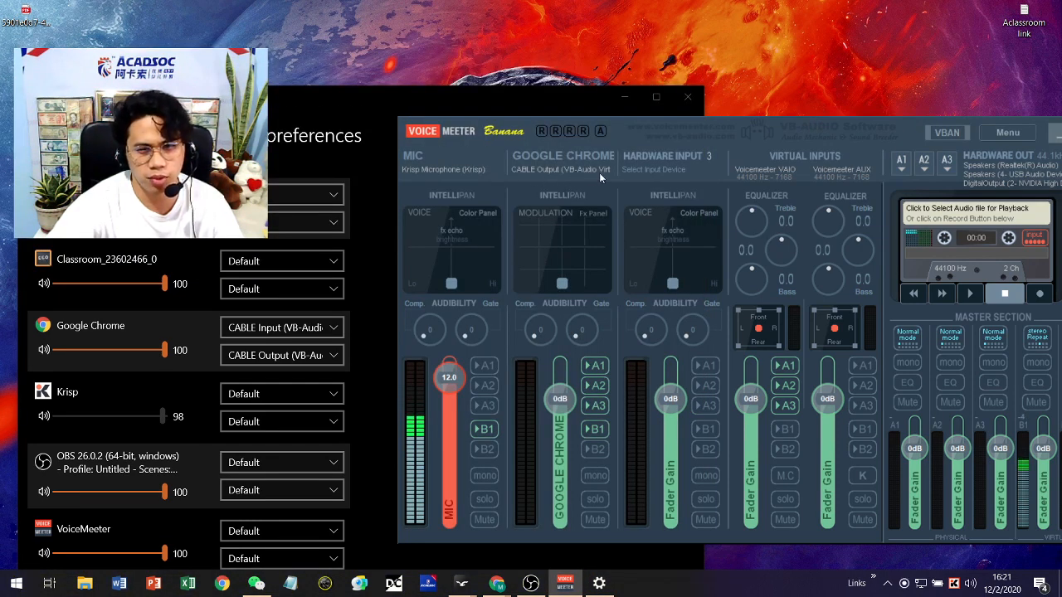
- Compare Google Chrome's output device choices with the Google Chrome input strip in Voicemeeter Banana
{"action": "left_click", "coordinate": [282, 327]}
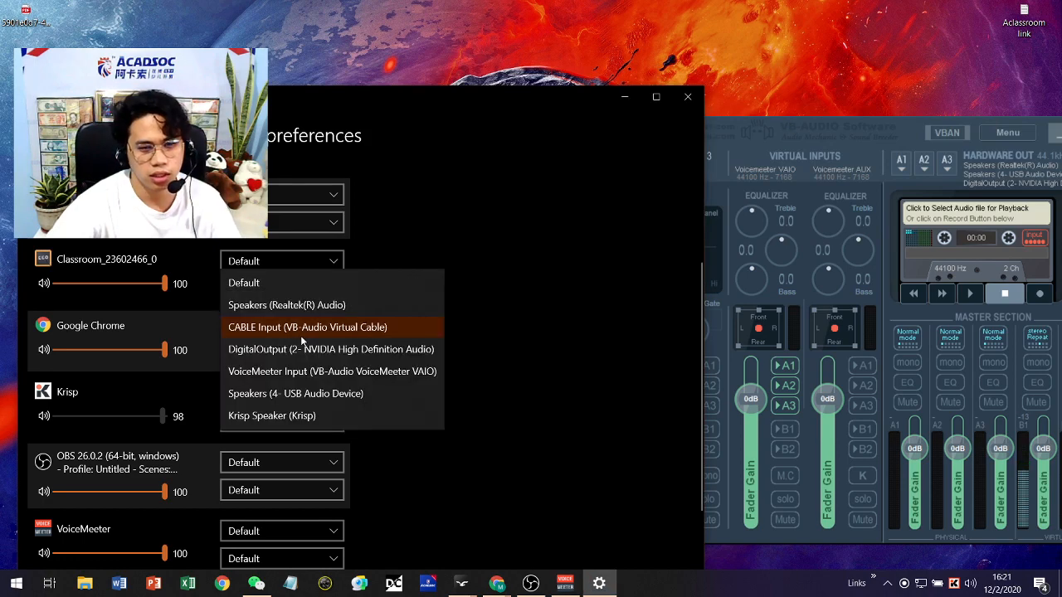
{"action": "left_click", "coordinate": [804, 142]}
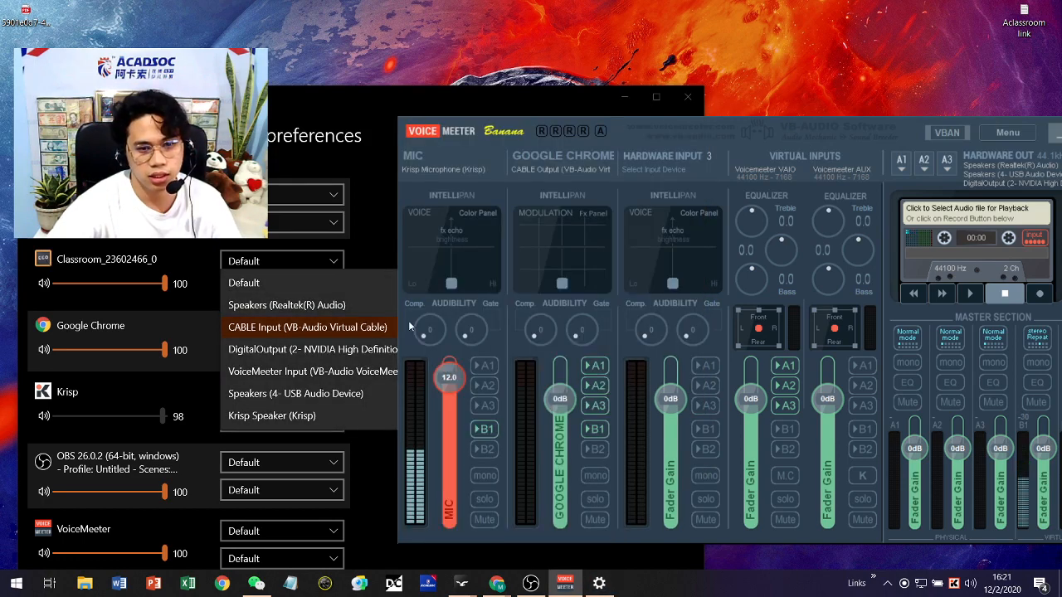
{"action": "left_click", "coordinate": [380, 469]}
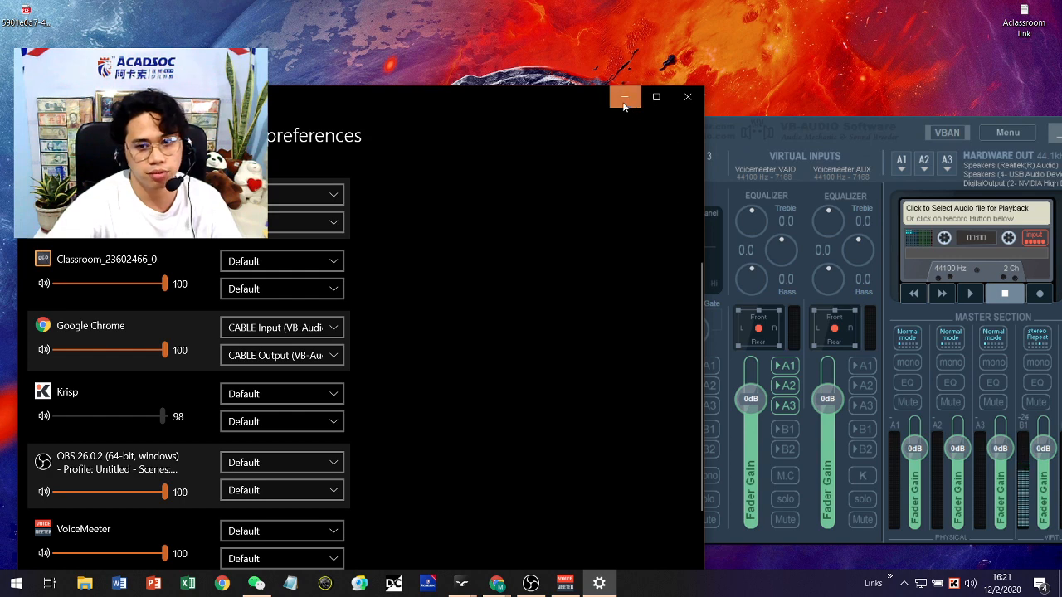
- Close the Windows Settings window and minimize Voicemeeter Banana
{"action": "left_click", "coordinate": [686, 97]}
{"action": "left_click_drag", "start_coordinate": [777, 132], "coordinate": [646, 85]}
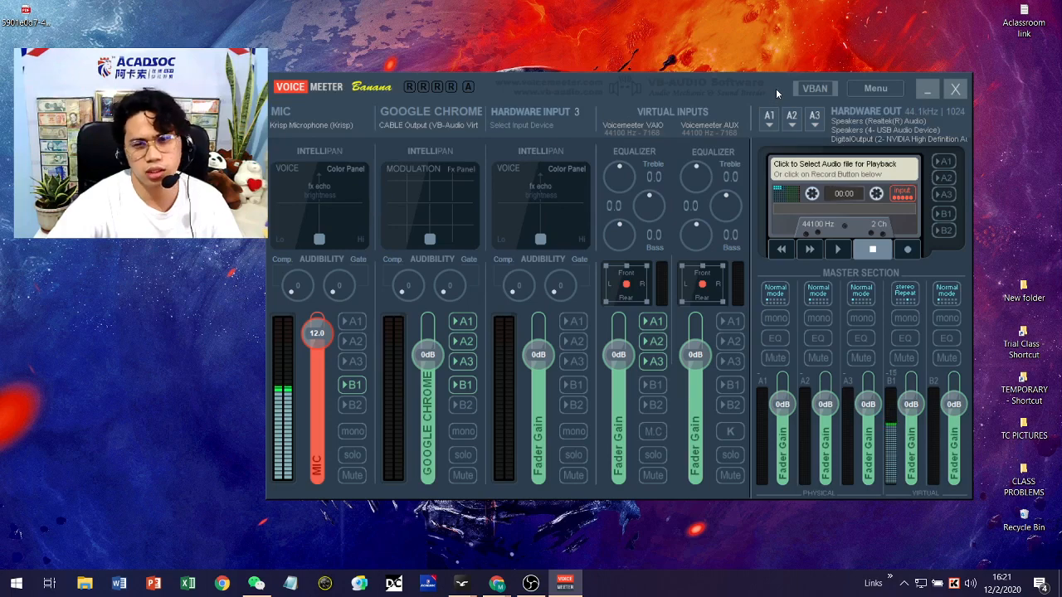
{"action": "left_click", "coordinate": [929, 89]}
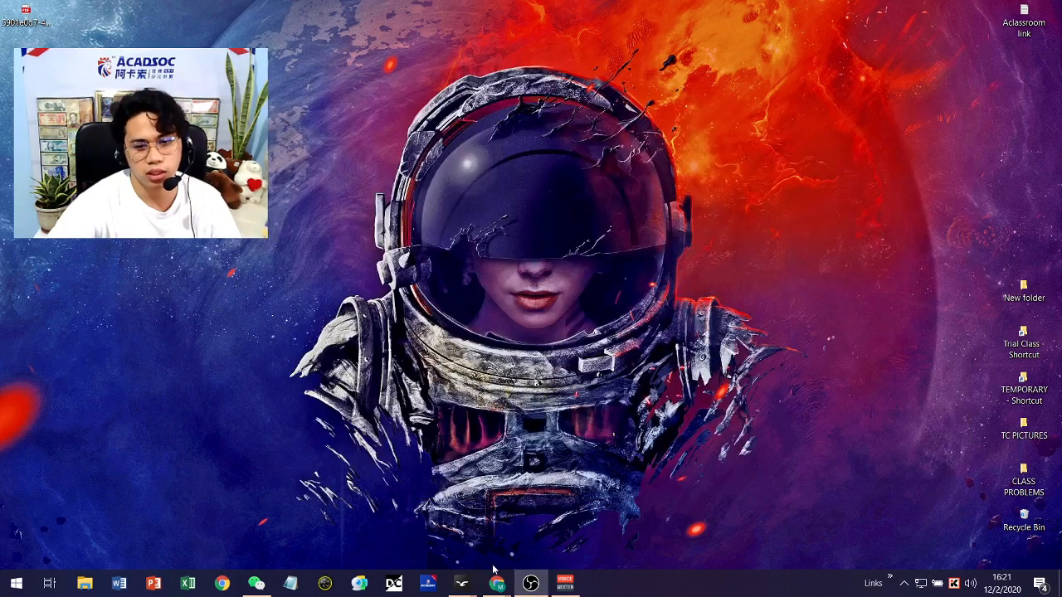
- Switch to Google Translate in Chrome, open the browser's settings, and reduce the window so it clears the webcam picture
{"action": "mouse_move", "coordinate": [495, 573]}
{"action": "left_click", "coordinate": [606, 535]}
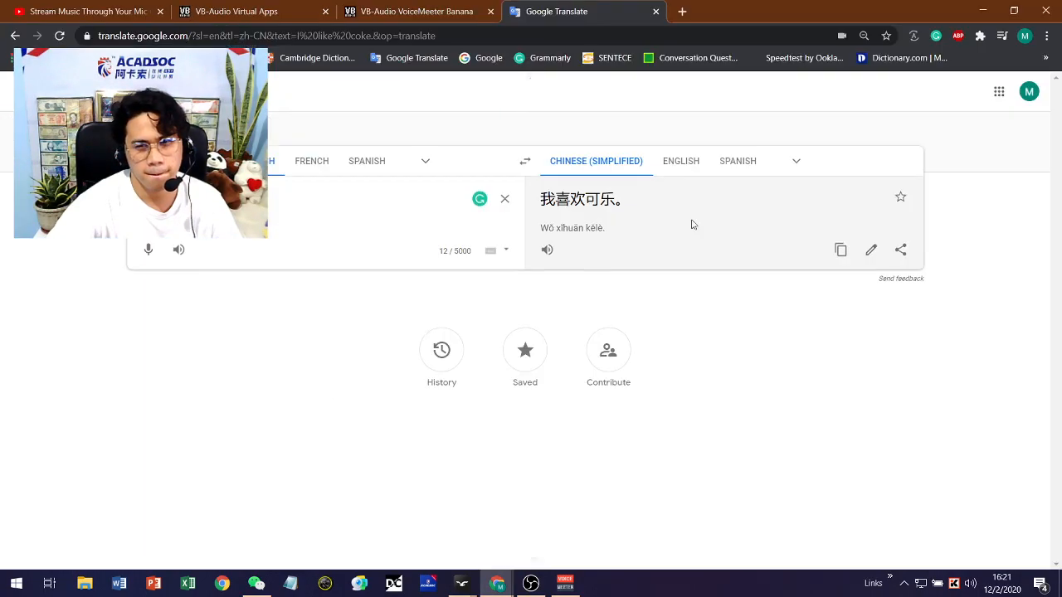
{"action": "left_click", "coordinate": [904, 17]}
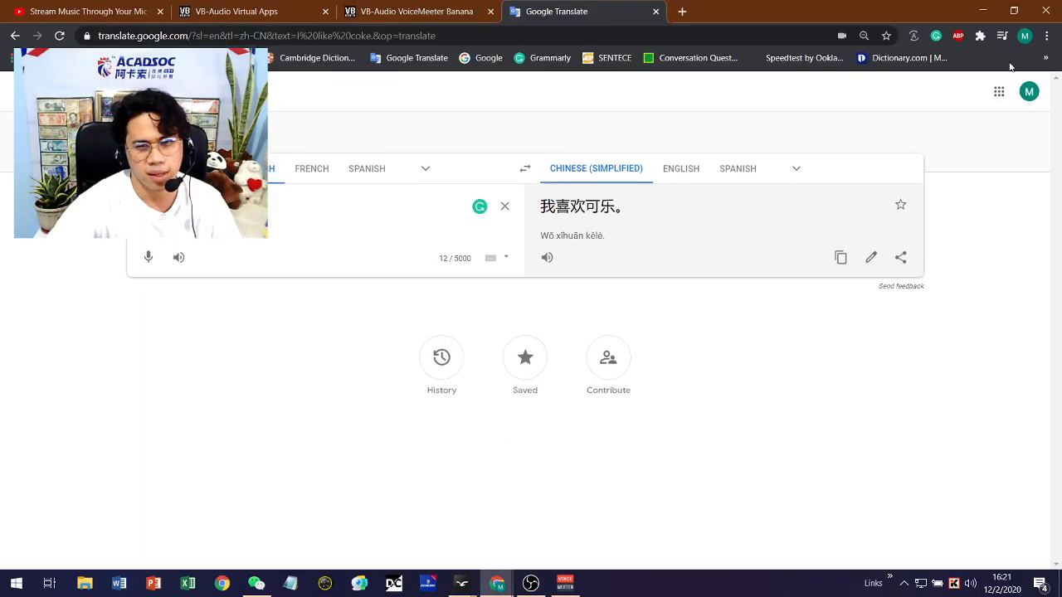
{"action": "left_click", "coordinate": [1014, 11]}
{"action": "left_click", "coordinate": [906, 17]}
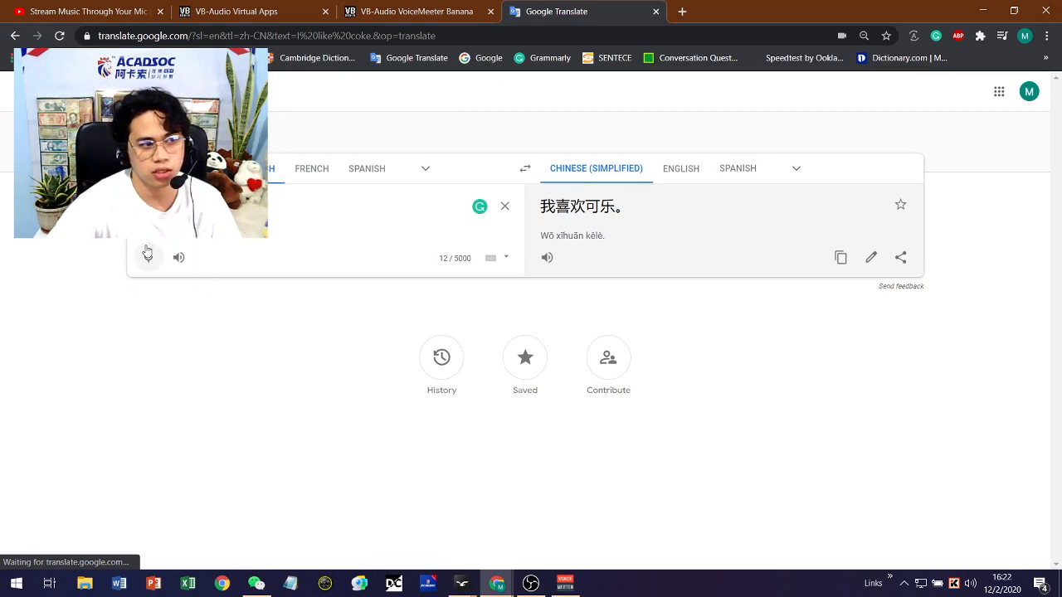
{"action": "left_click", "coordinate": [1047, 36]}
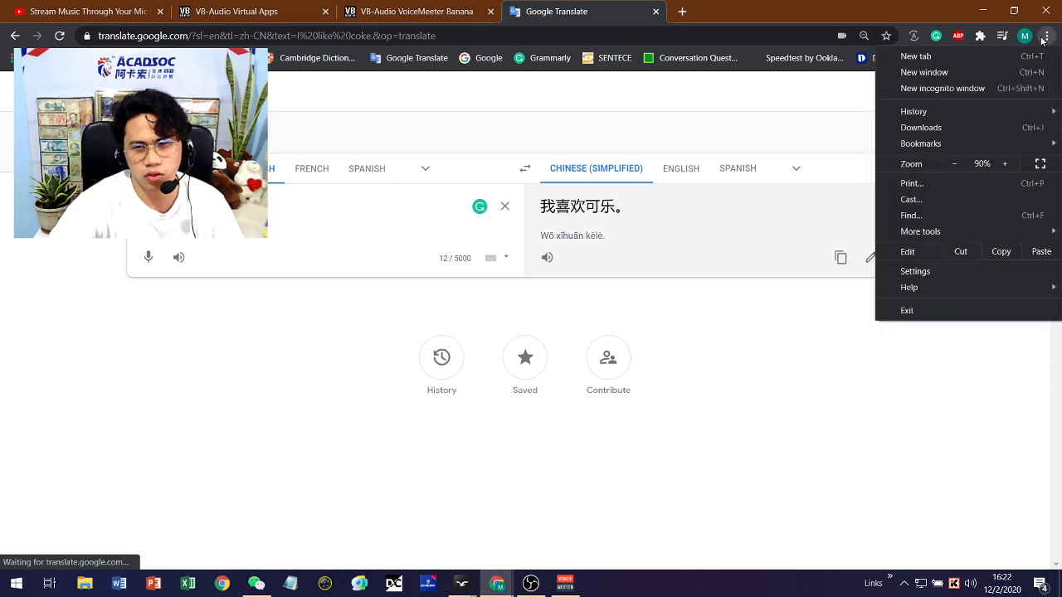
{"action": "left_click", "coordinate": [946, 271]}
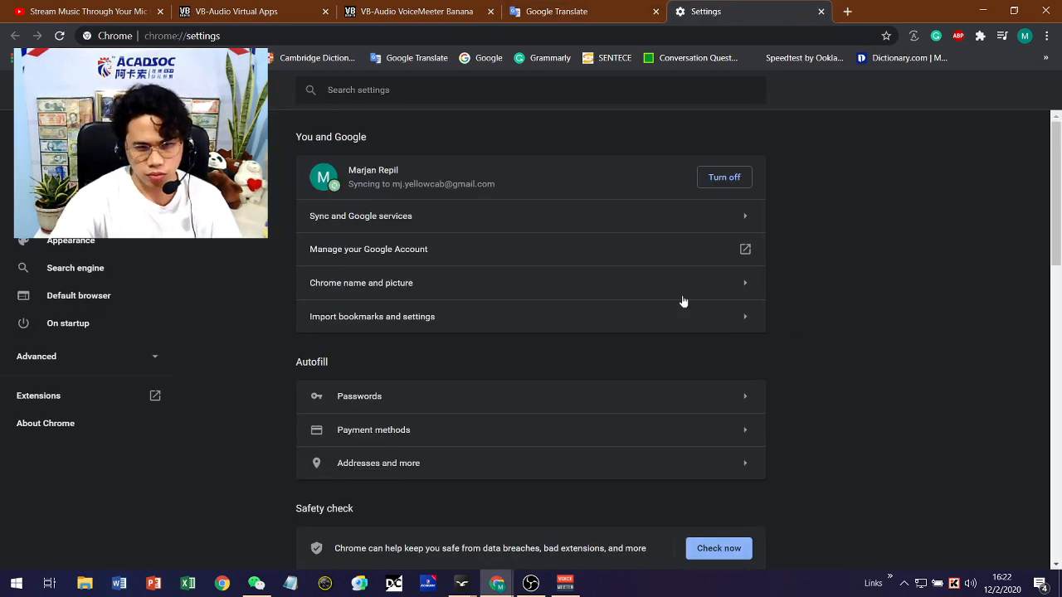
{"action": "left_click", "coordinate": [1014, 10]}
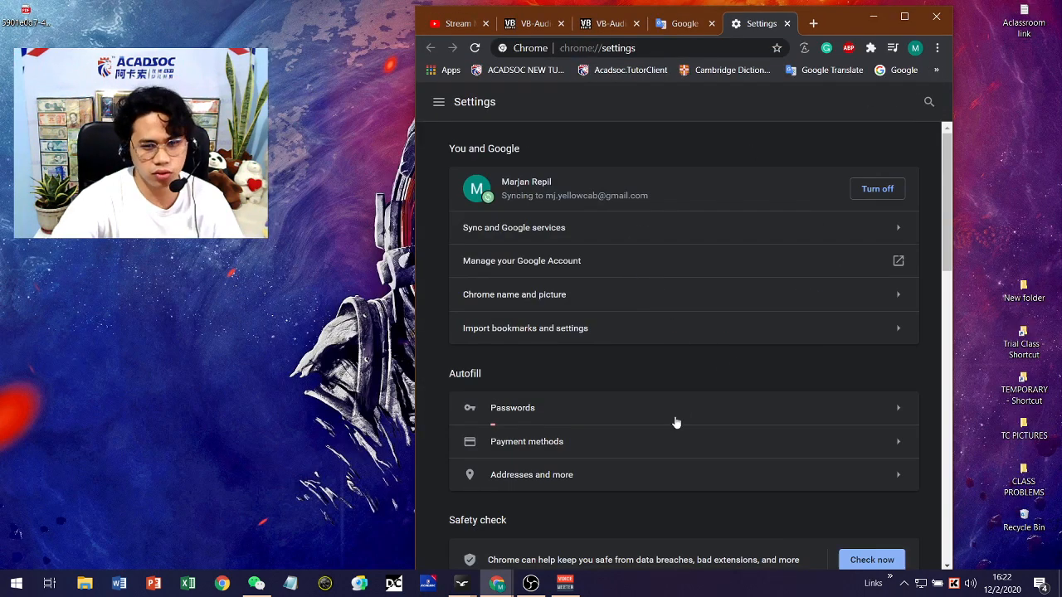
- Open Site Settings within Chrome's Privacy and security settings
{"action": "scroll", "coordinate": [676, 423], "scroll_direction": "down", "scroll_amount": 15}
{"action": "scroll", "coordinate": [676, 426], "scroll_direction": "up", "scroll_amount": 15}
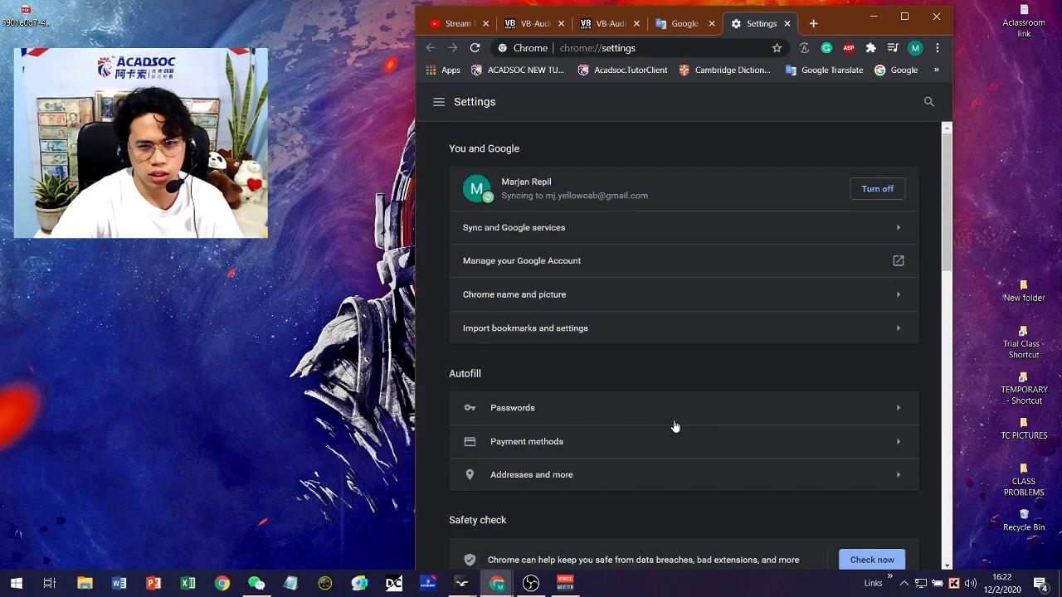
{"action": "left_click", "coordinate": [439, 102]}
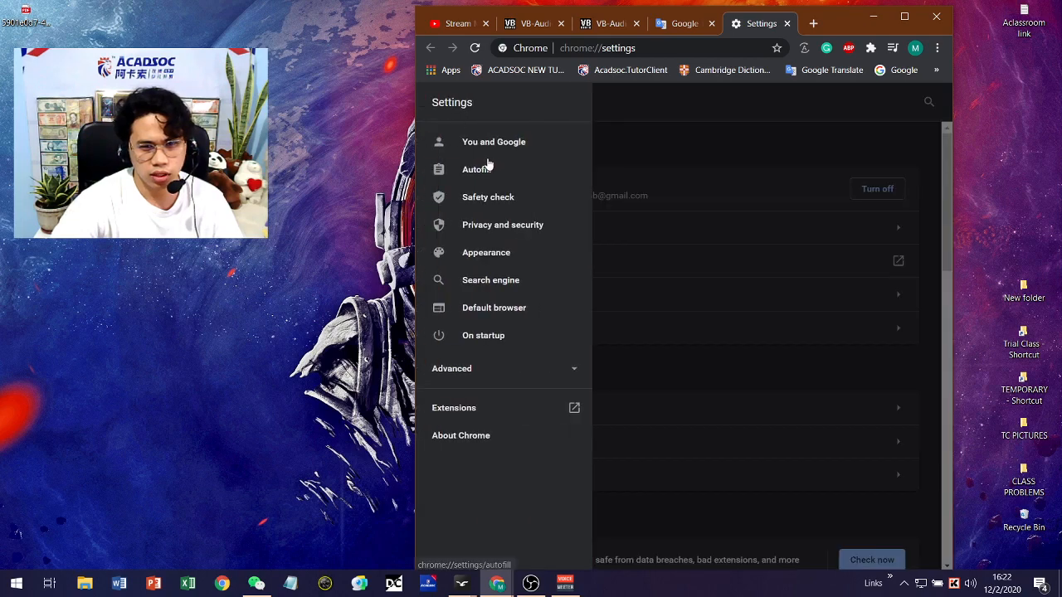
{"action": "left_click", "coordinate": [525, 229]}
{"action": "left_click", "coordinate": [557, 343]}
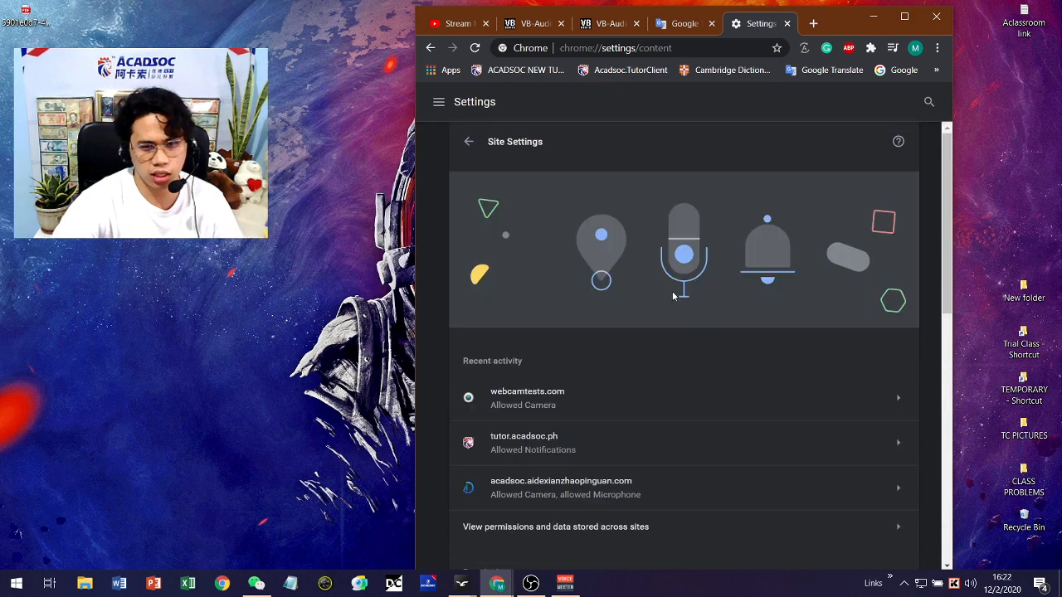
- Review the device choices in Chrome's microphone permission settings, and close the Settings page to return to Google Translate
{"action": "scroll", "coordinate": [674, 311], "scroll_direction": "down", "scroll_amount": 3}
{"action": "scroll", "coordinate": [656, 319], "scroll_direction": "up", "scroll_amount": 3}
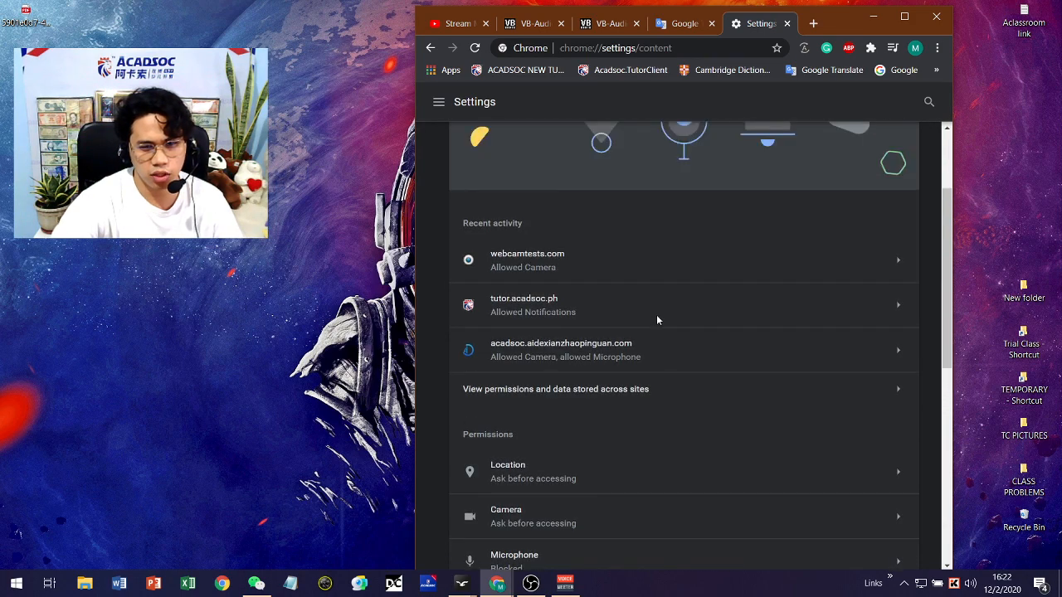
{"action": "scroll", "coordinate": [656, 321], "scroll_direction": "down", "scroll_amount": 4}
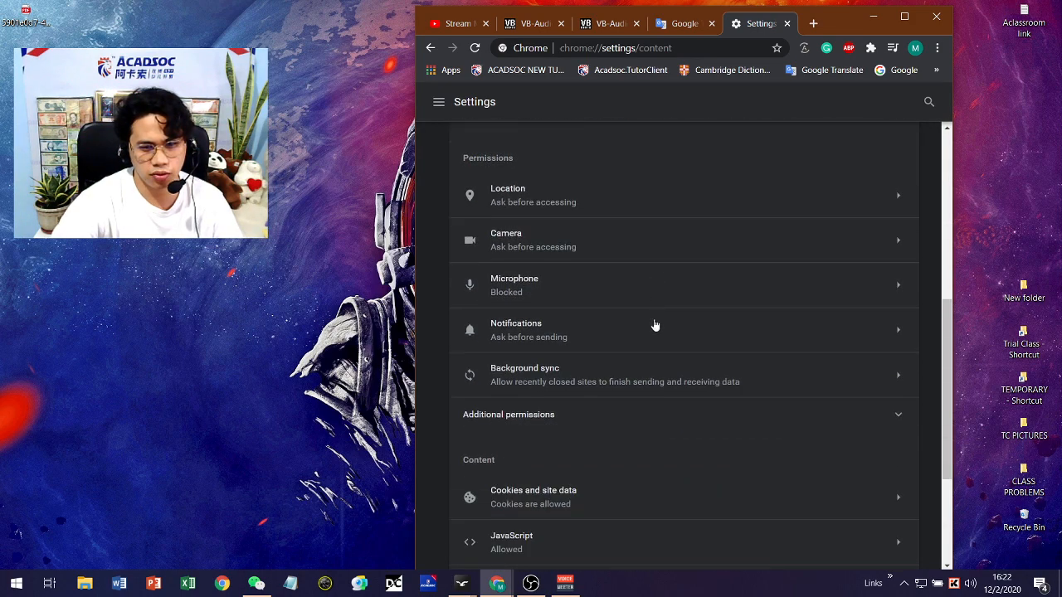
{"action": "left_click", "coordinate": [521, 292]}
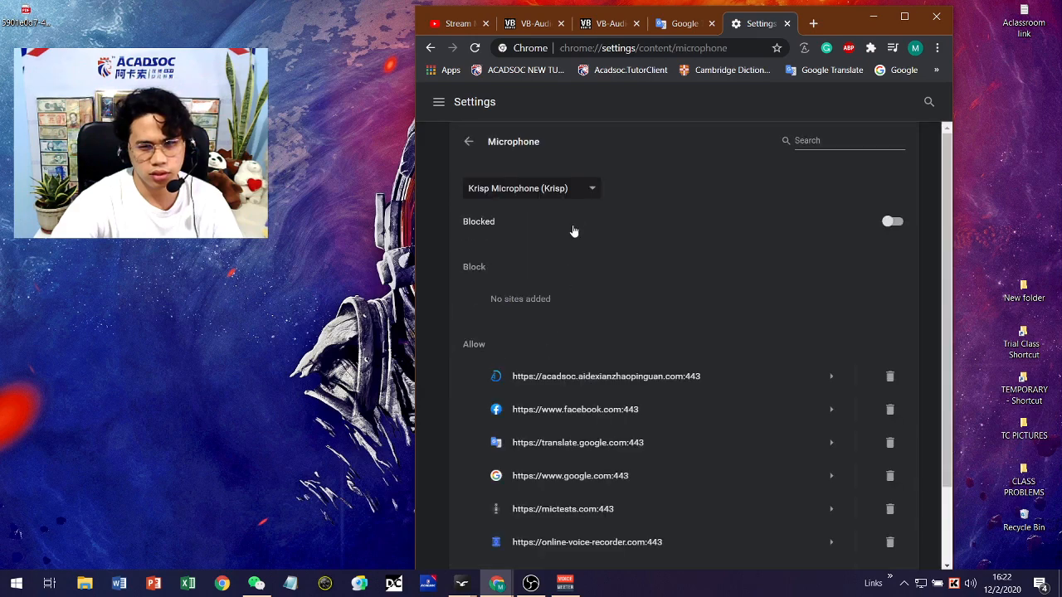
{"action": "left_click", "coordinate": [590, 191]}
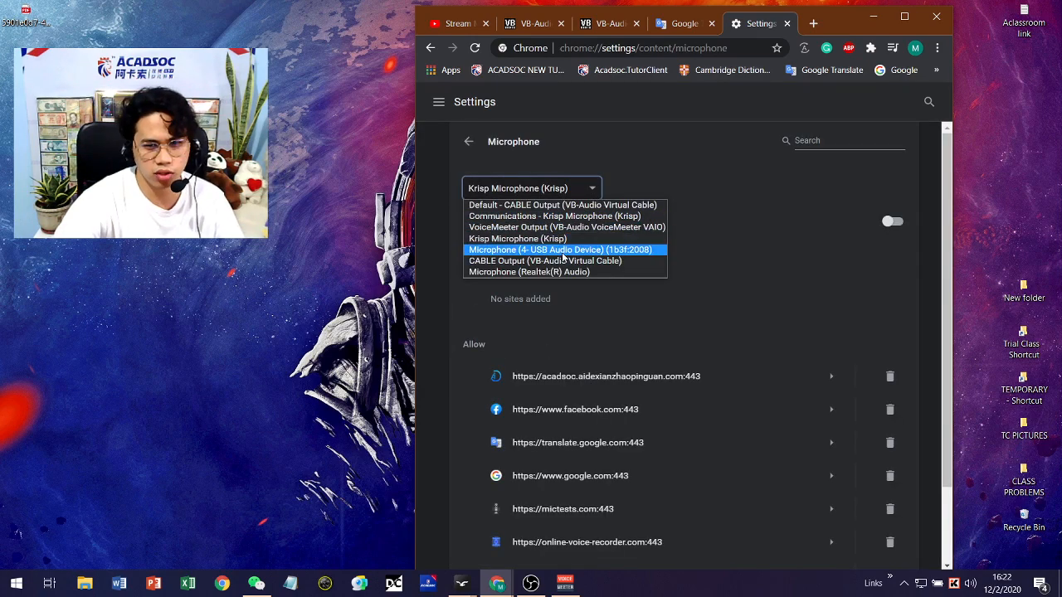
{"action": "left_click", "coordinate": [668, 25]}
{"action": "left_click", "coordinate": [786, 24]}
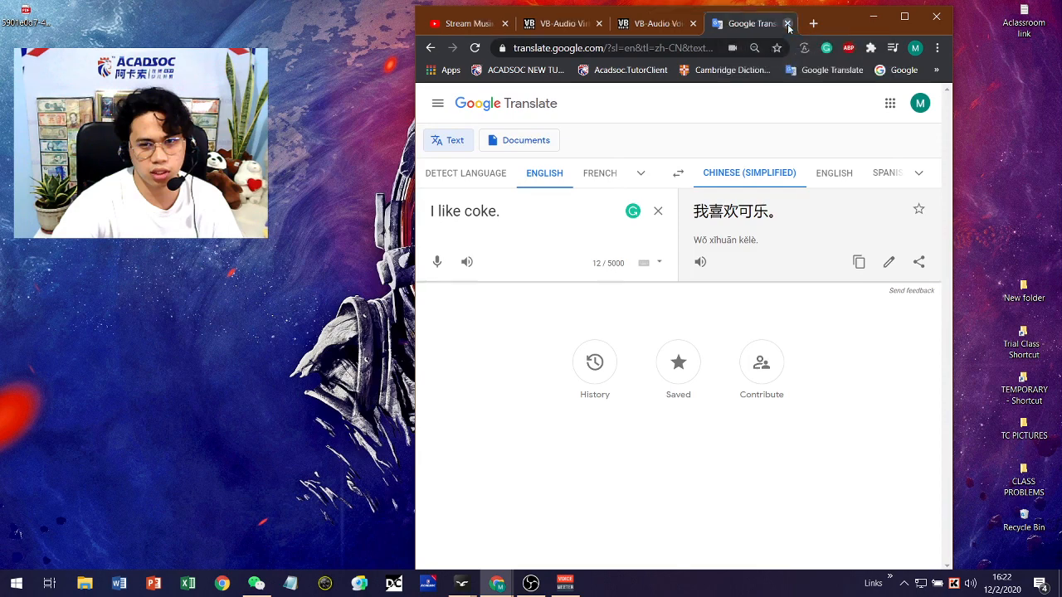
- Switch to the Blackboard Editor classroom and enlarge the participant's camera tile to fill the board area
{"action": "left_click", "coordinate": [904, 17]}
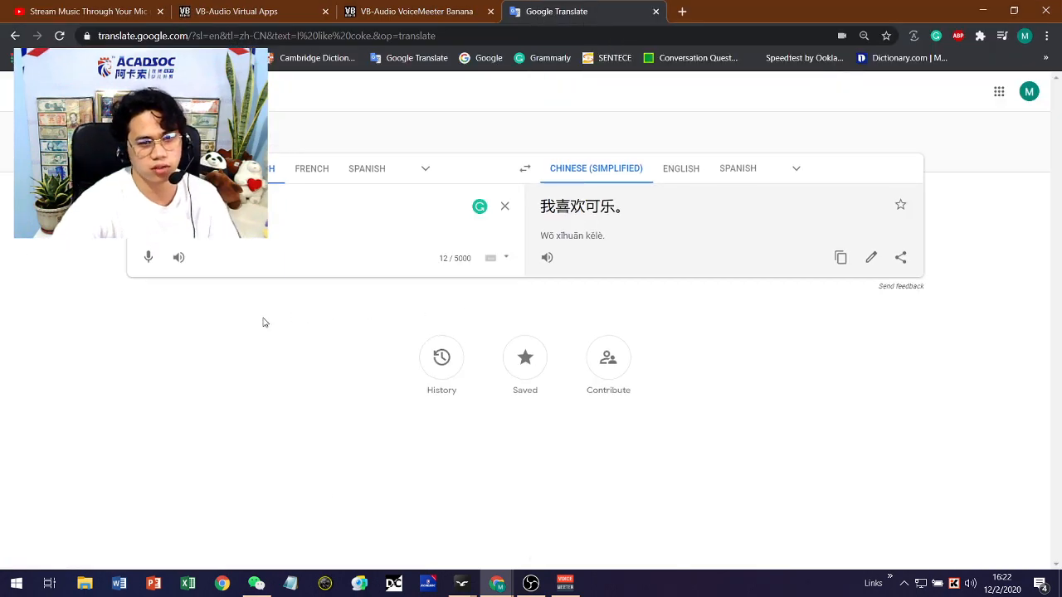
{"action": "left_click", "coordinate": [1015, 12]}
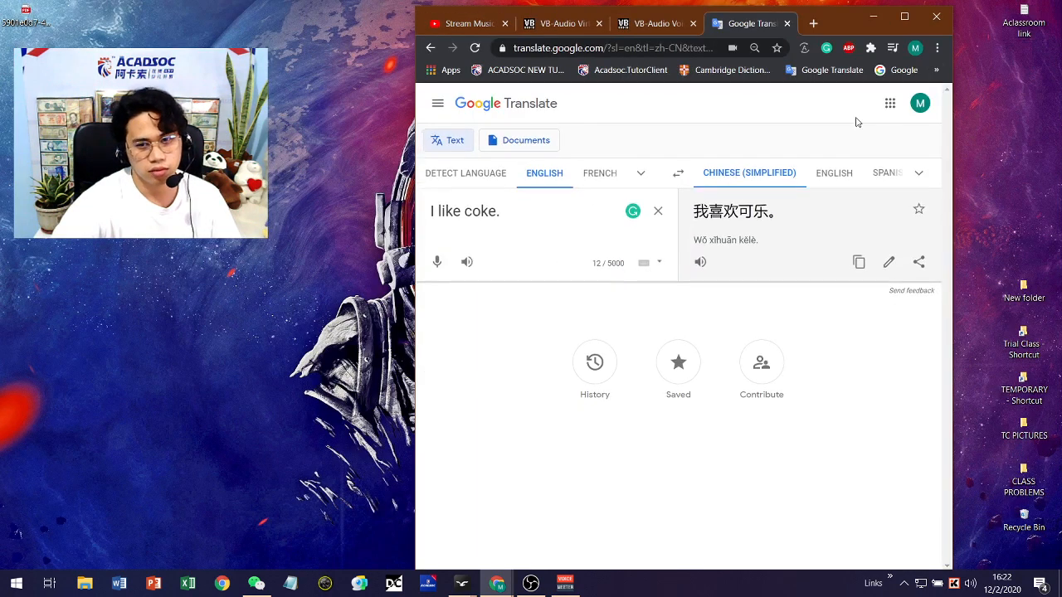
{"action": "left_click", "coordinate": [464, 585]}
{"action": "left_click", "coordinate": [583, 525]}
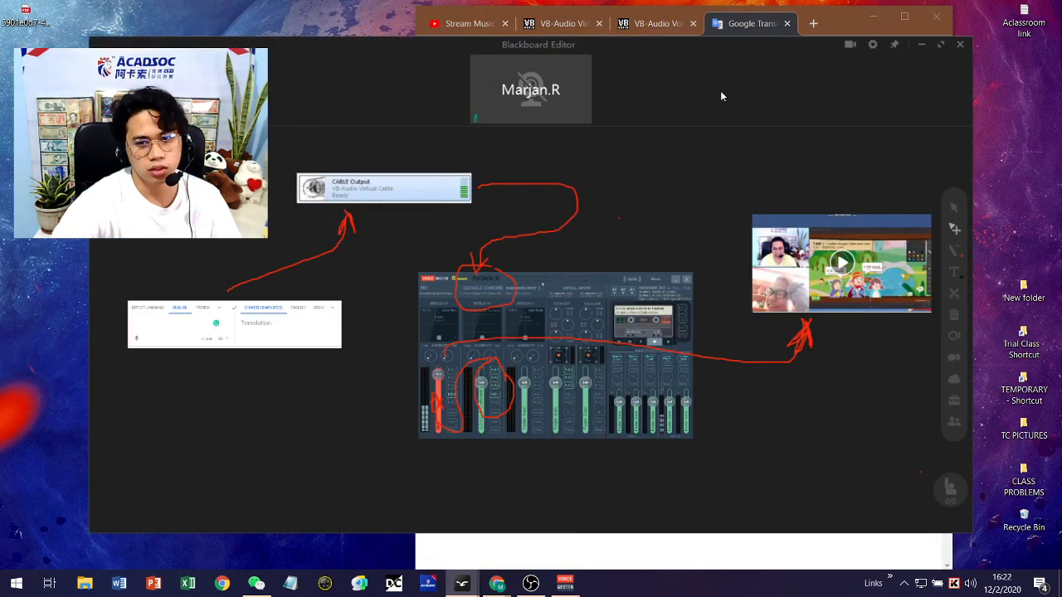
{"action": "double_click", "coordinate": [549, 84]}
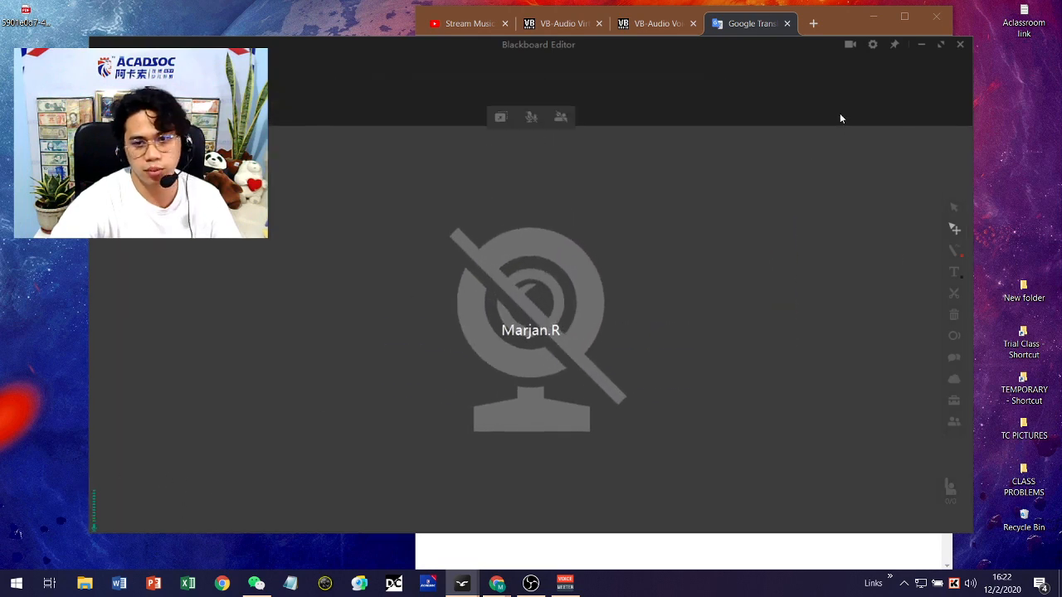
- Return to Google Translate, dictate "i want you to sing me a song" in English, and play the Chinese translation aloud
{"action": "left_click", "coordinate": [850, 24]}
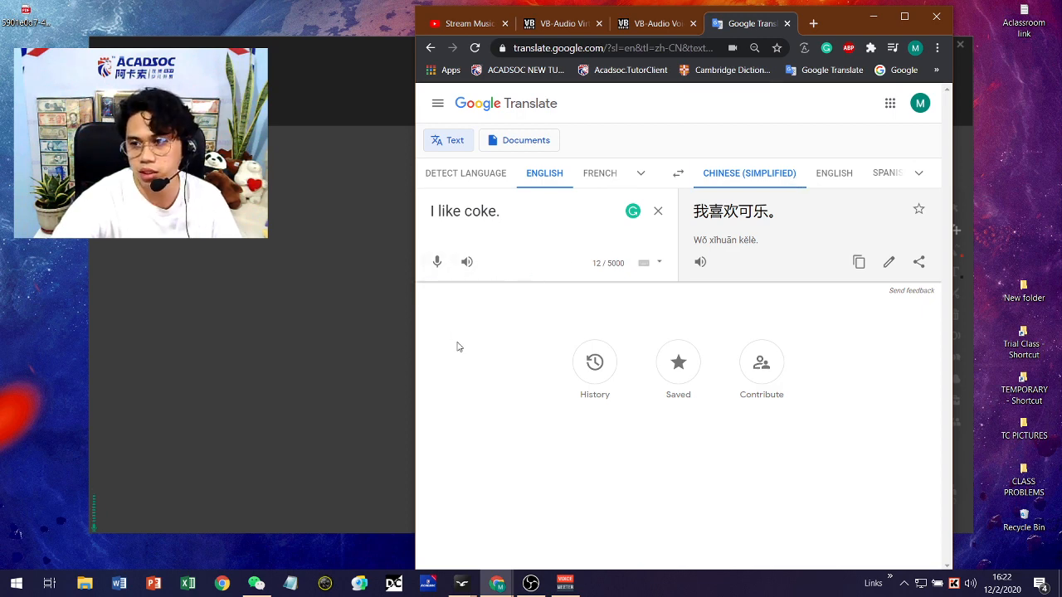
{"action": "left_click", "coordinate": [437, 262]}
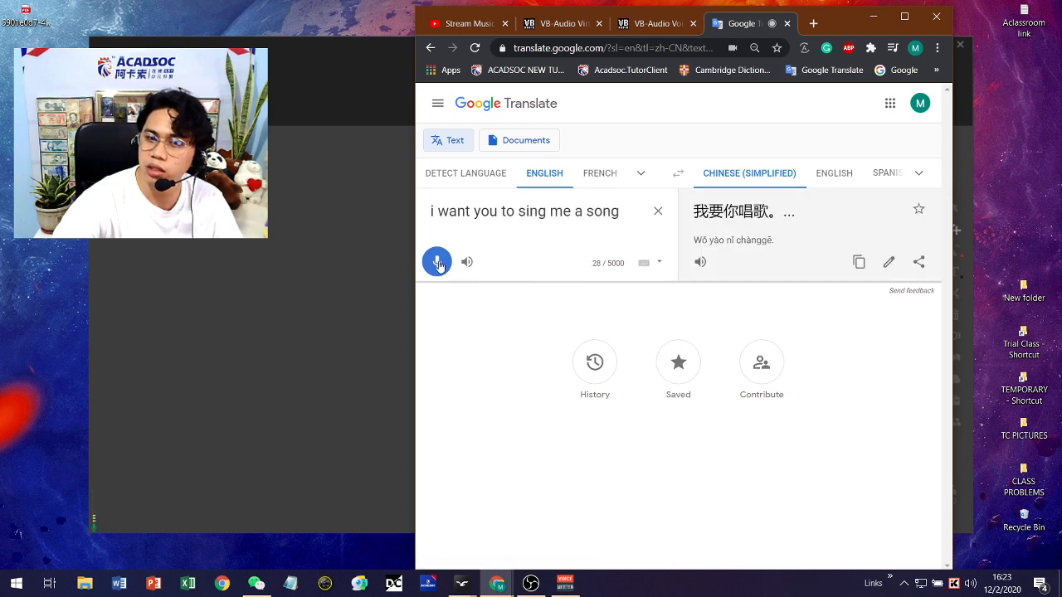
{"action": "left_click", "coordinate": [700, 262]}
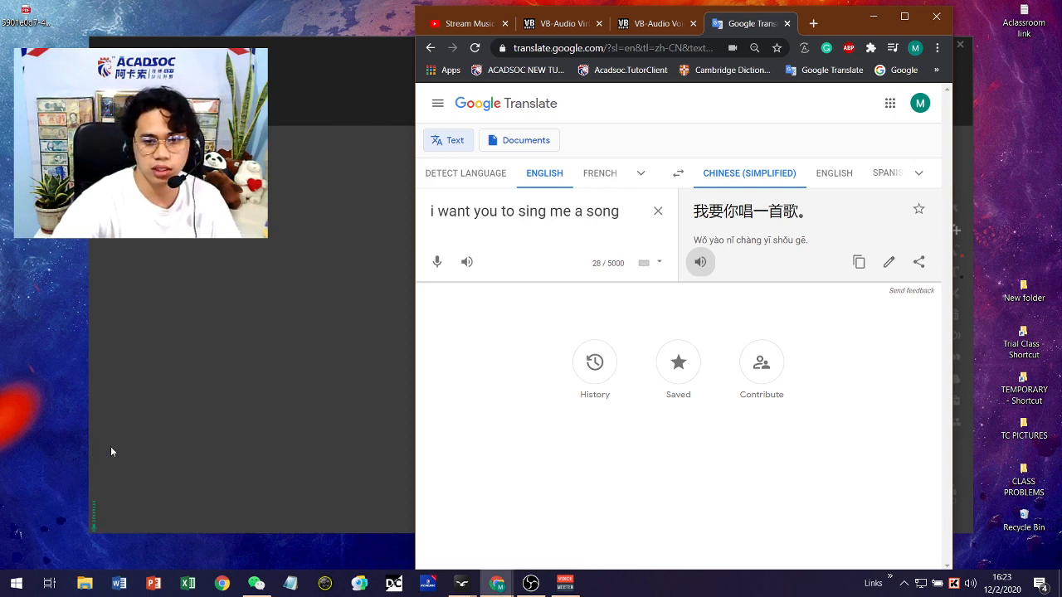
- Review the available microphone devices in the Blackboard Editor classroom's settings and close the settings
{"action": "left_click_drag", "start_coordinate": [834, 25], "coordinate": [559, 76]}
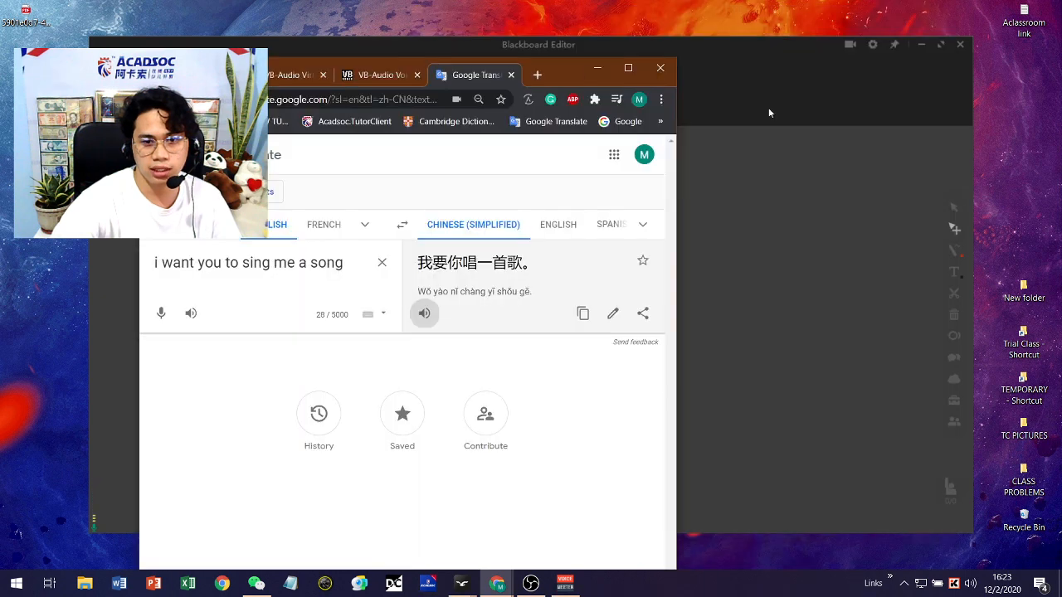
{"action": "left_click", "coordinate": [879, 43]}
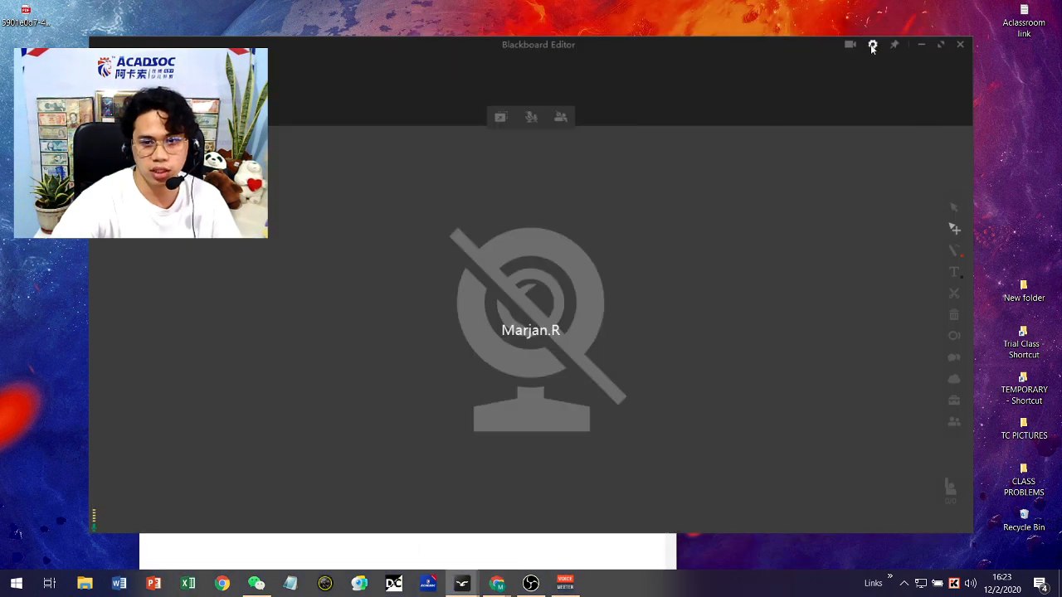
{"action": "left_click", "coordinate": [872, 44]}
{"action": "left_click", "coordinate": [821, 196]}
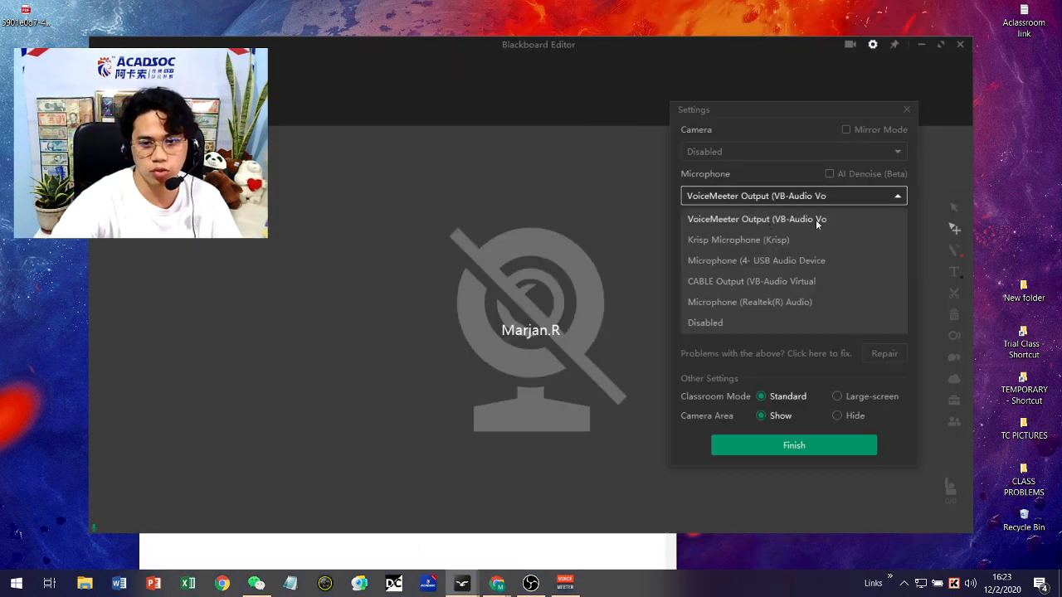
{"action": "left_click", "coordinate": [613, 222]}
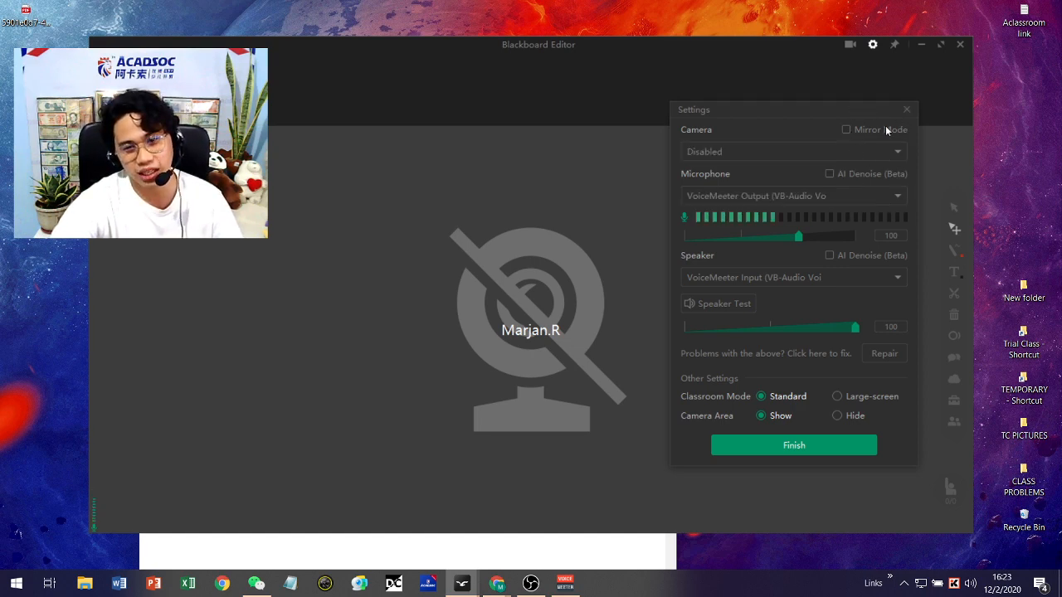
{"action": "left_click", "coordinate": [786, 199]}
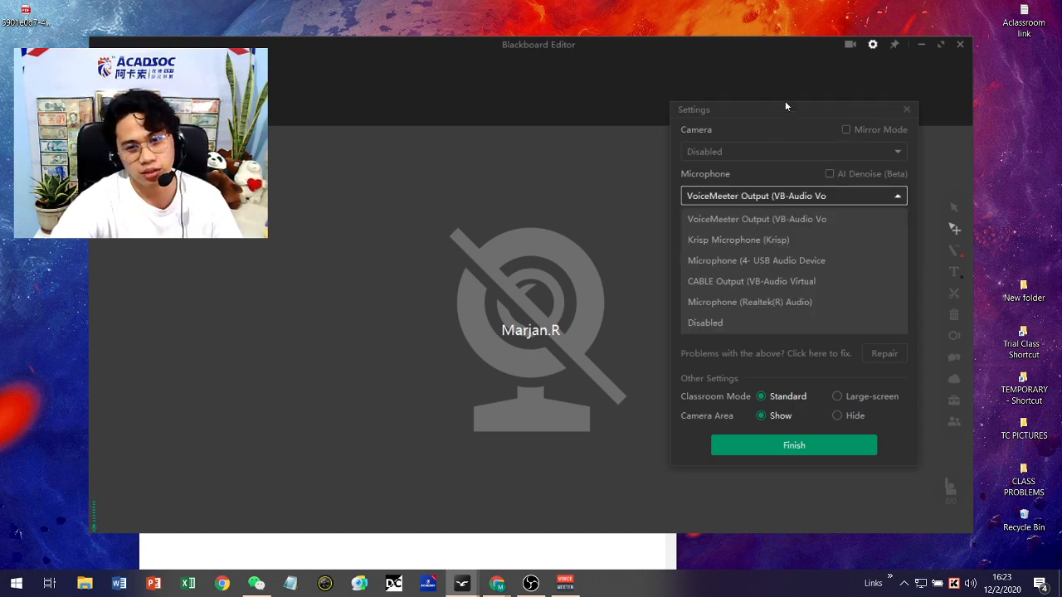
{"action": "left_click", "coordinate": [617, 196]}
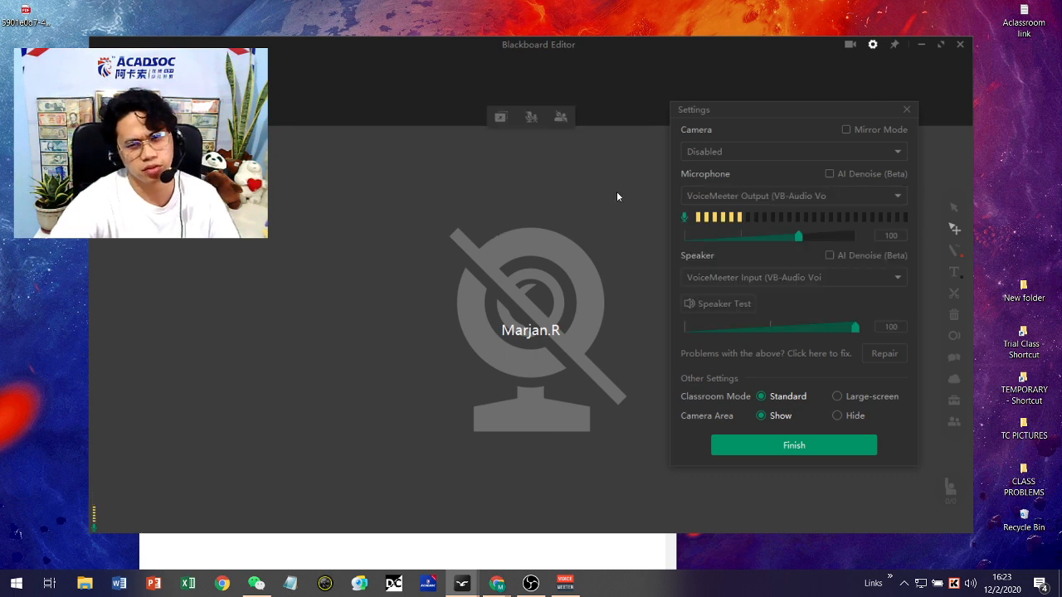
{"action": "left_click", "coordinate": [909, 111]}
- Bring the Google Translate window back in front, move it off the webcam picture, and close it
{"action": "left_click", "coordinate": [526, 555]}
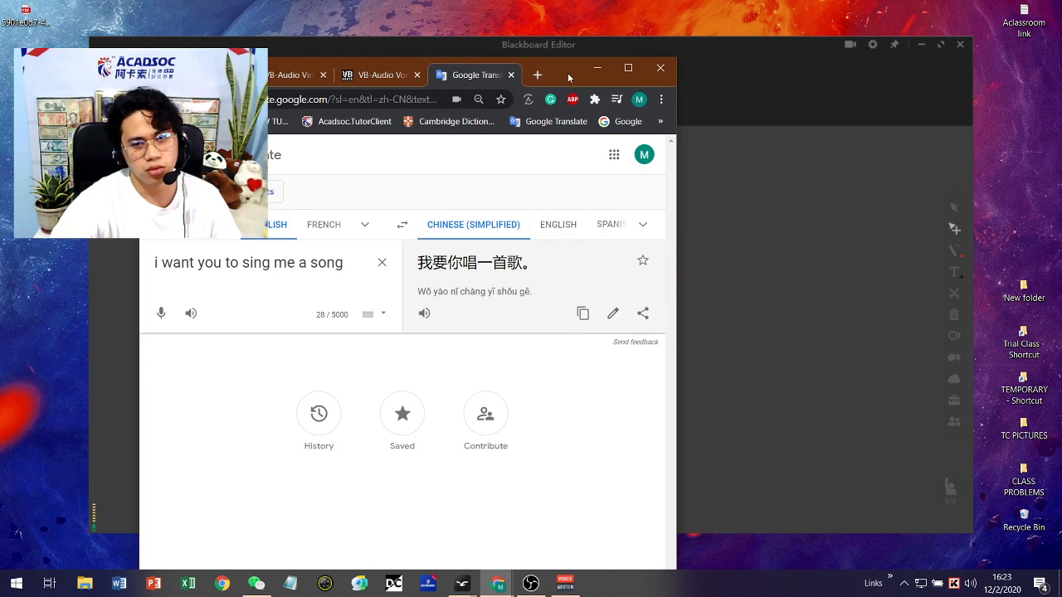
{"action": "left_click_drag", "start_coordinate": [567, 72], "coordinate": [646, 75]}
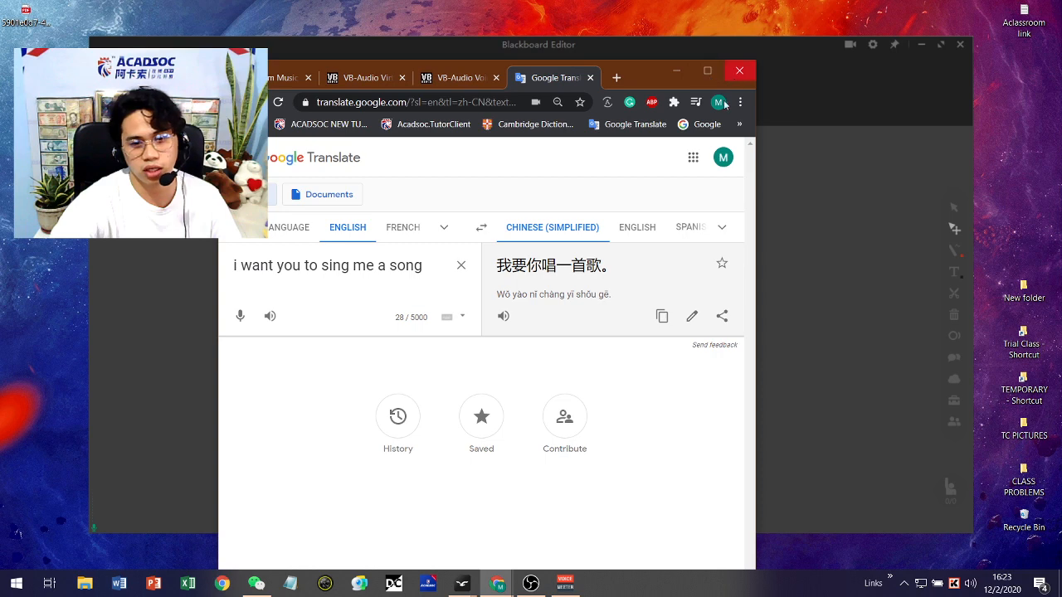
{"action": "left_click", "coordinate": [736, 74]}
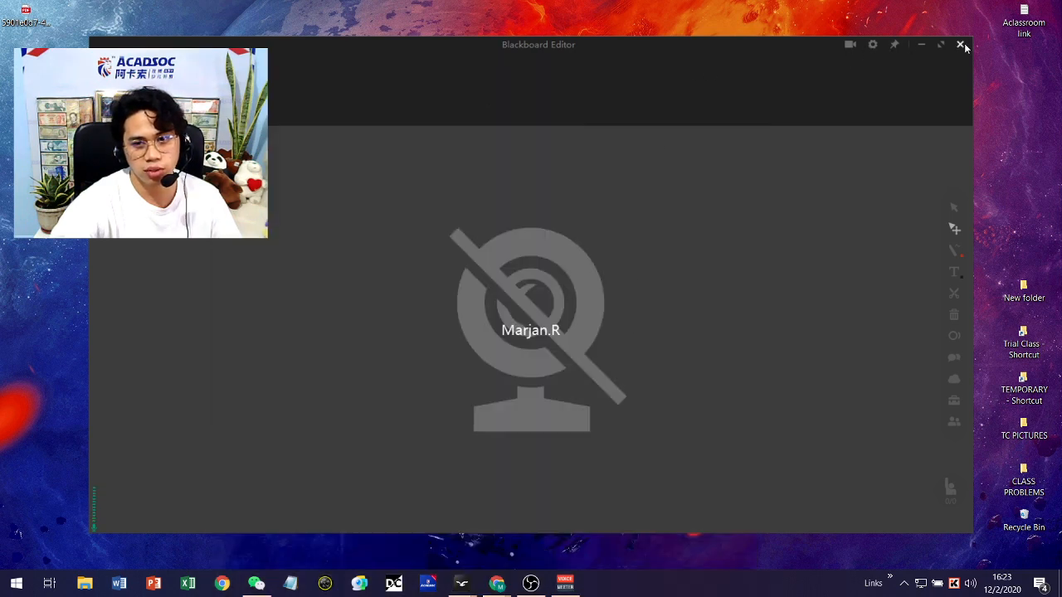
- Launch the DC program, and move the participant's camera tile onto the board and back to the strip above it
{"action": "left_click", "coordinate": [393, 583]}
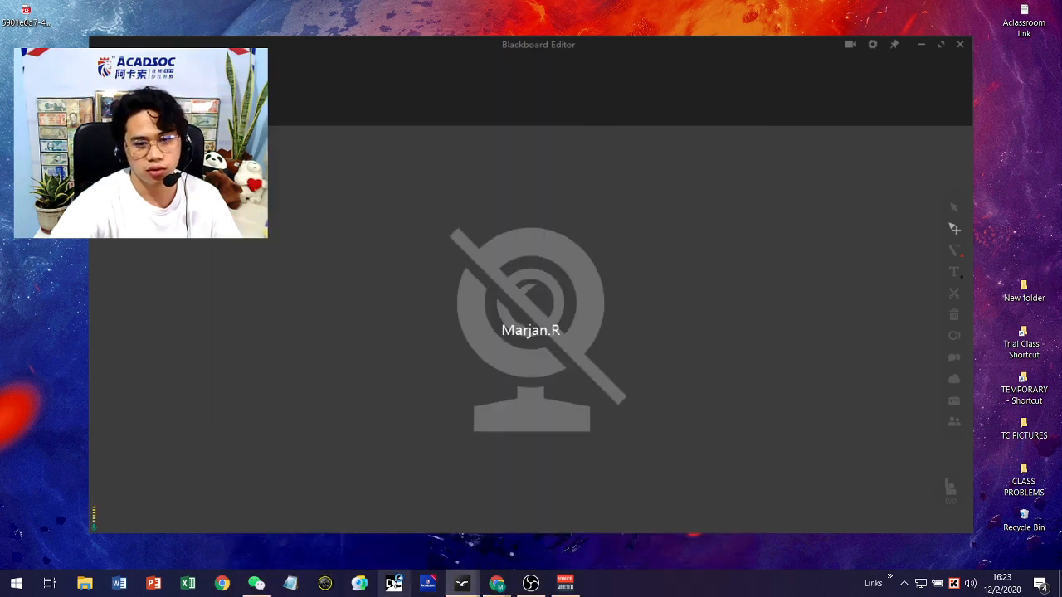
{"action": "left_click_drag", "start_coordinate": [216, 99], "coordinate": [0, 199]}
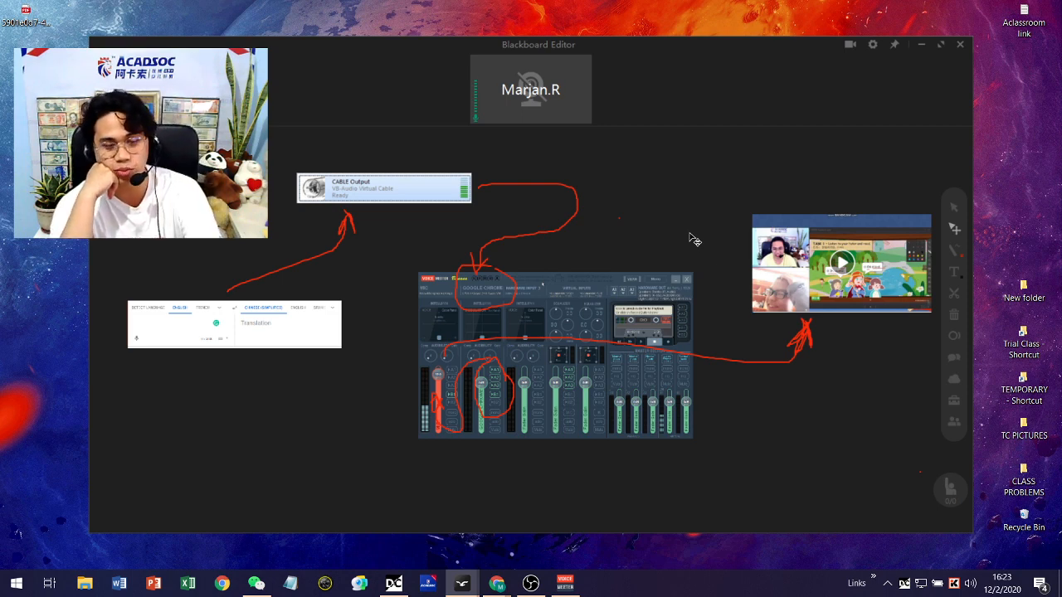
{"action": "left_click_drag", "start_coordinate": [522, 108], "coordinate": [540, 202]}
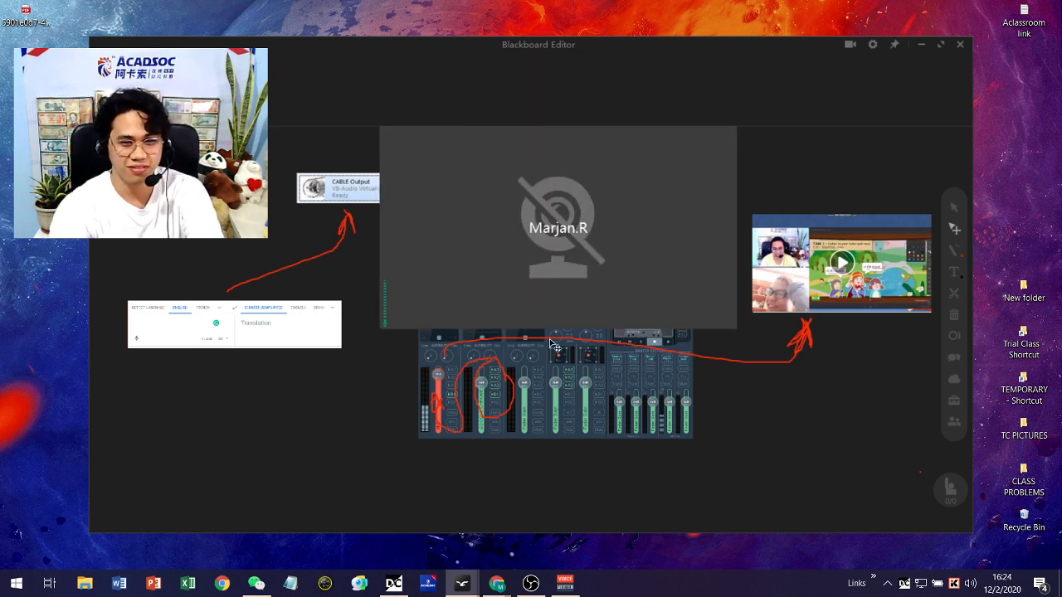
{"action": "mouse_move", "coordinate": [568, 213]}
{"action": "left_mouse_down"}
{"action": "mouse_move", "coordinate": [545, 101]}
{"action": "mouse_move", "coordinate": [578, 387]}
{"action": "mouse_move", "coordinate": [576, 363]}
{"action": "mouse_move", "coordinate": [586, 391]}
{"action": "mouse_move", "coordinate": [685, 399]}
{"action": "mouse_move", "coordinate": [677, 258]}
{"action": "mouse_move", "coordinate": [656, 279]}
{"action": "mouse_move", "coordinate": [653, 256]}
{"action": "mouse_move", "coordinate": [632, 272]}
{"action": "mouse_move", "coordinate": [630, 217]}
{"action": "left_mouse_up"}
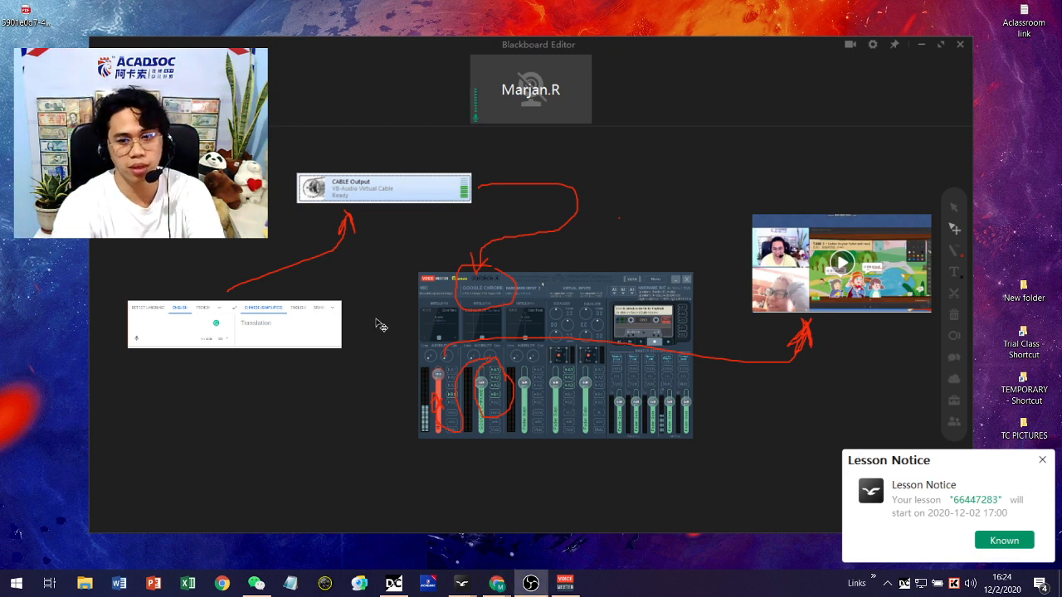
- Box-select every item of the audio routing diagram on the board and clear the selection
{"action": "left_click", "coordinate": [886, 394]}
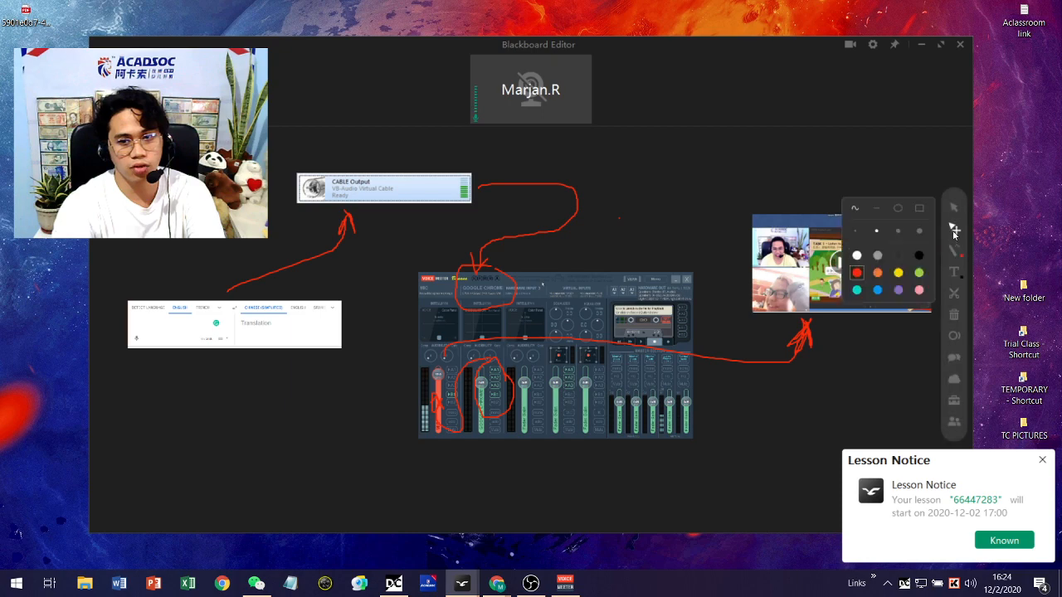
{"action": "left_click_drag", "start_coordinate": [231, 446], "coordinate": [863, 178]}
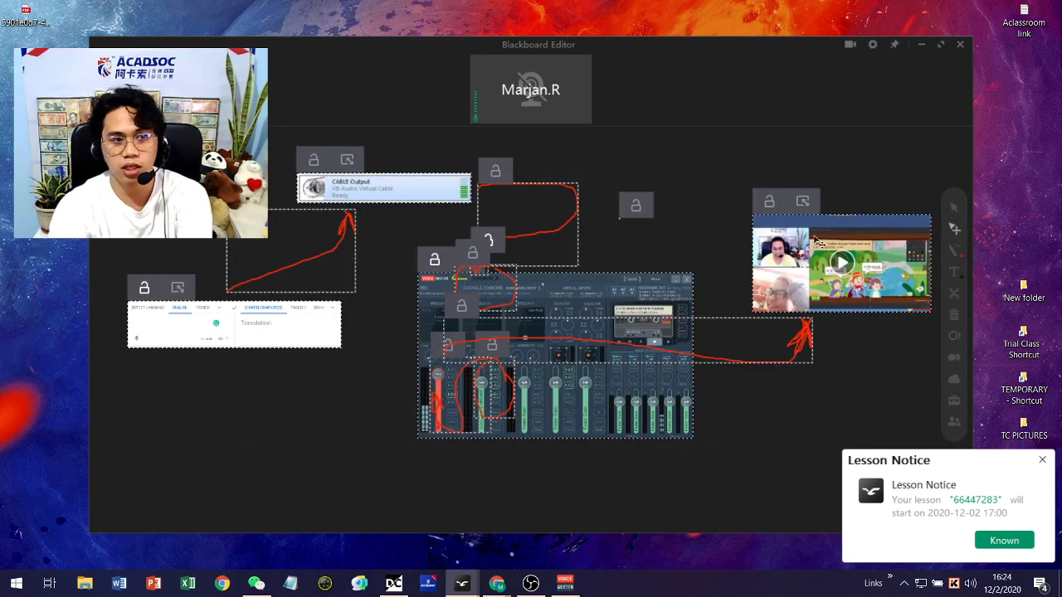
{"action": "left_click", "coordinate": [768, 404]}
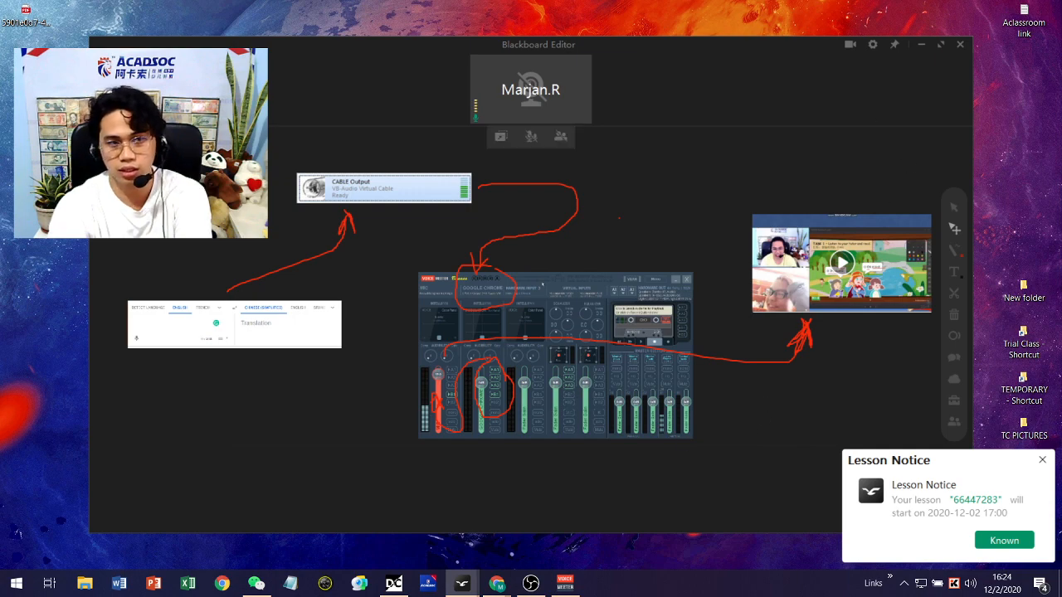